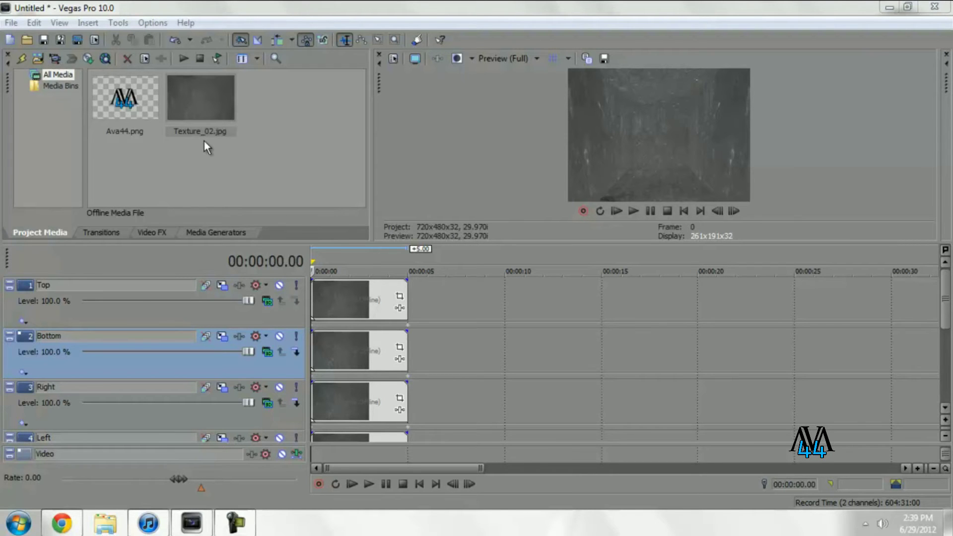
Look through the Media Generators text presets, then return to Project Media
click(218, 233)
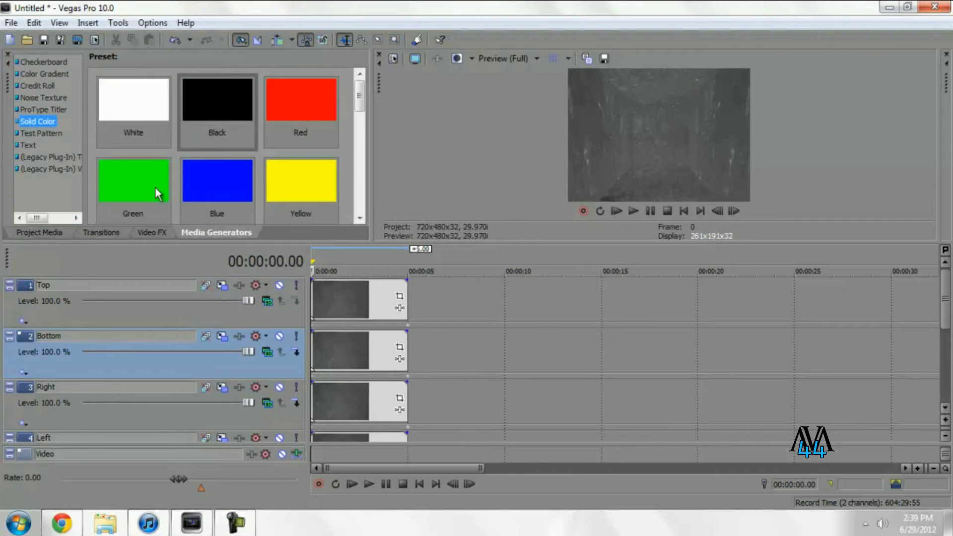
click(28, 145)
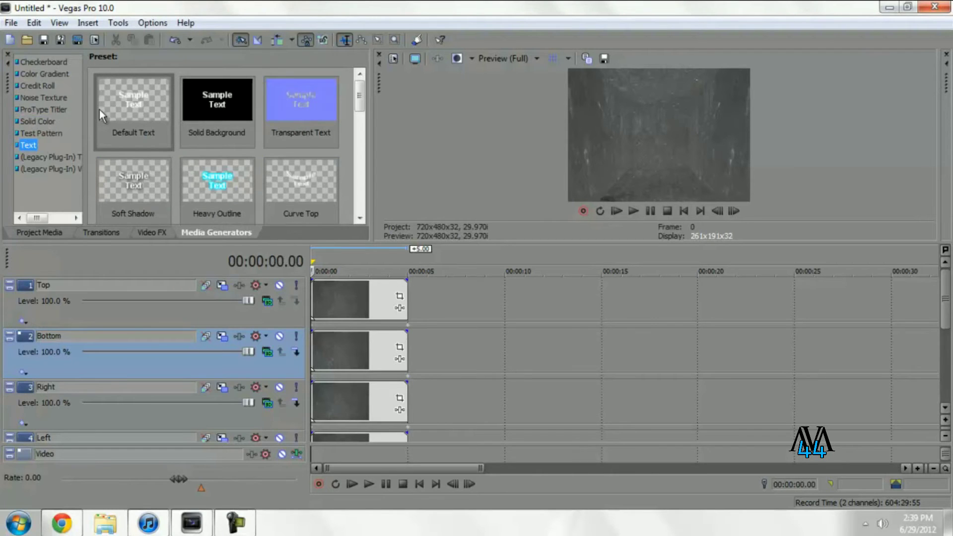
click(52, 233)
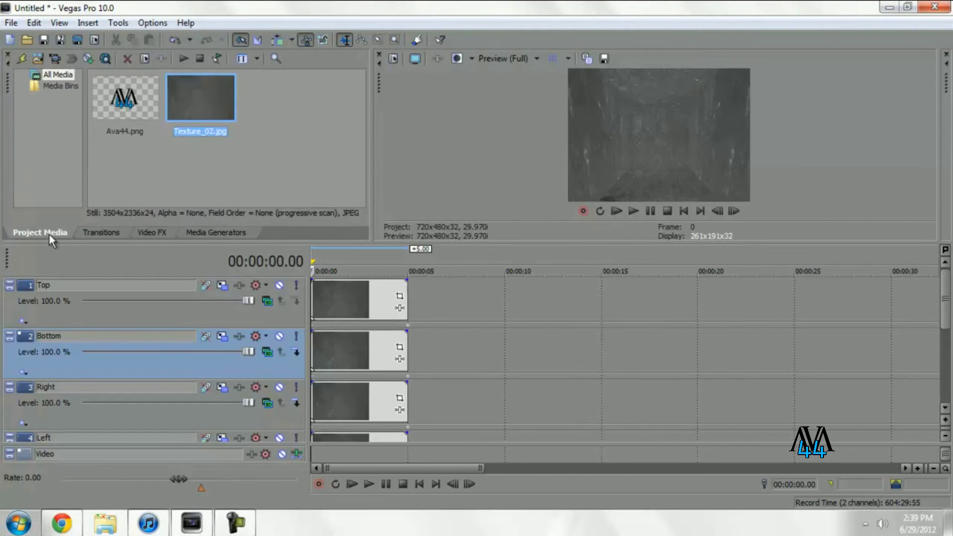
click(290, 177)
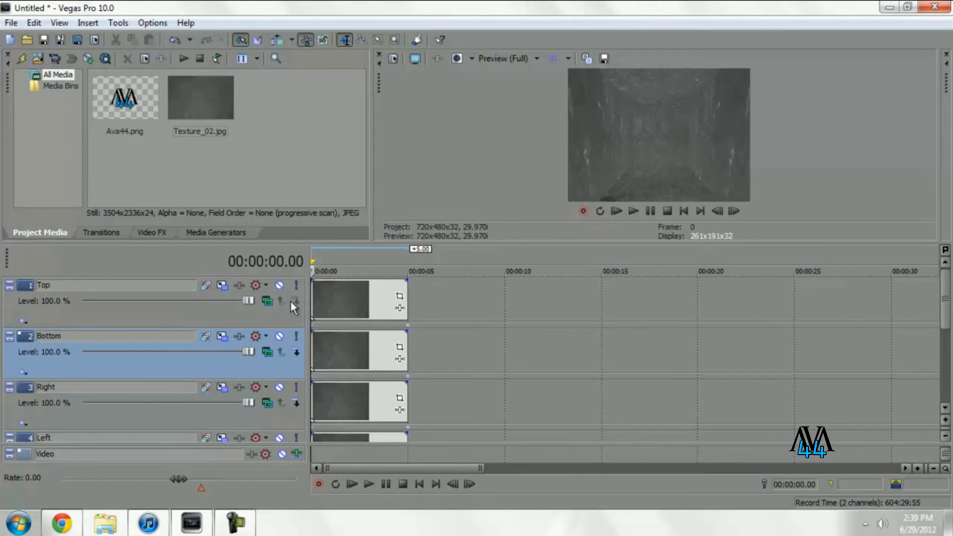
Delete all five old tracks: Top, Bottom, Right, Left and Middle
right_click(38, 288)
click(76, 343)
right_click(43, 307)
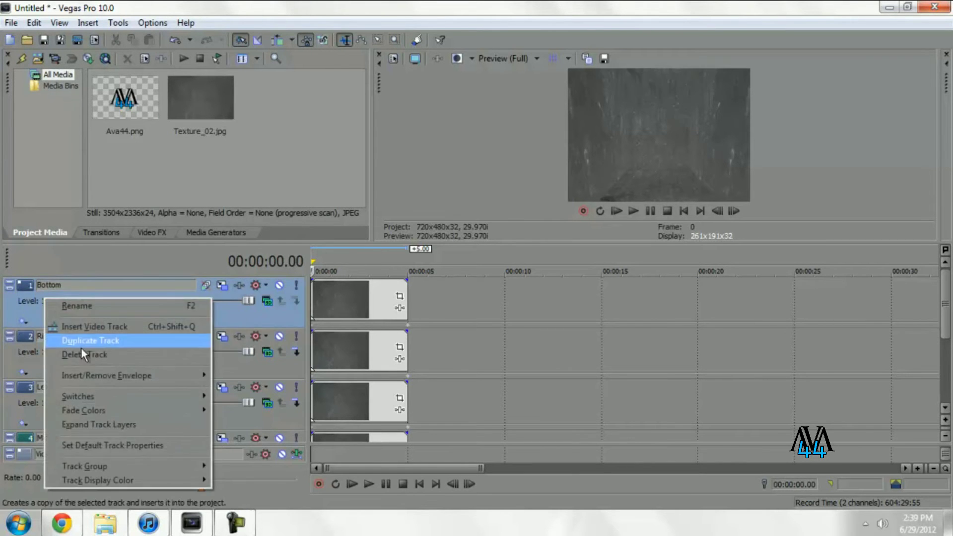
click(82, 353)
right_click(50, 298)
click(78, 356)
right_click(32, 299)
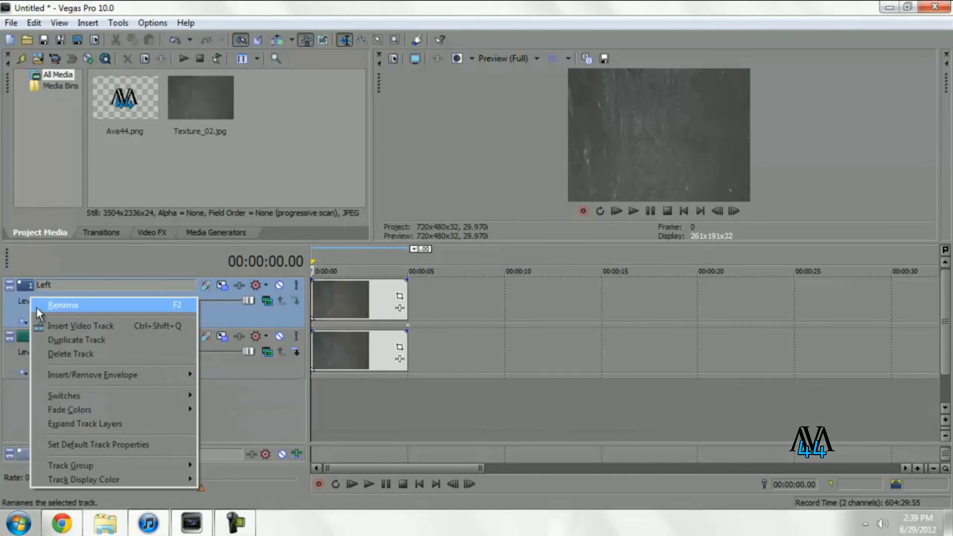
click(54, 353)
right_click(44, 294)
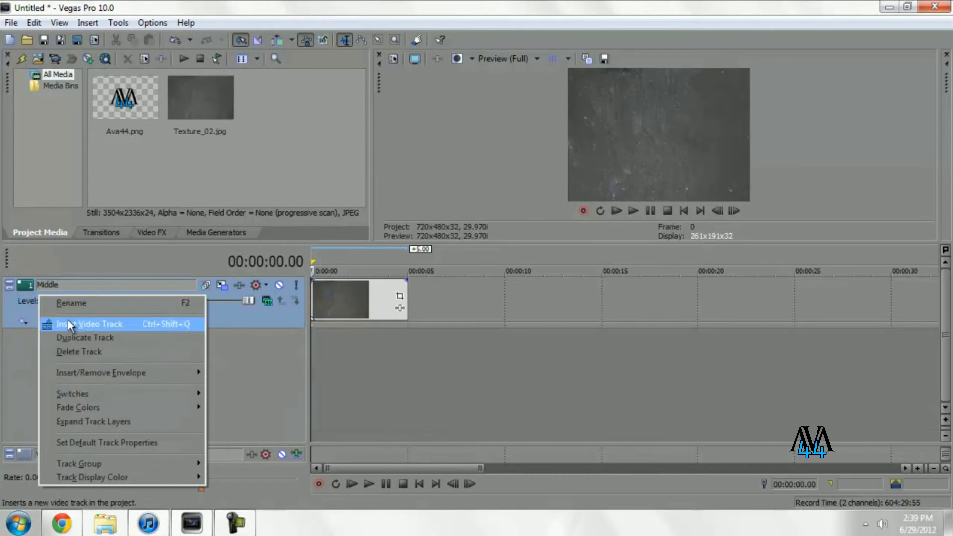
click(82, 353)
Place Texture_02.jpg on a new track and name the track 'Left'
drag(201, 100, 284, 284)
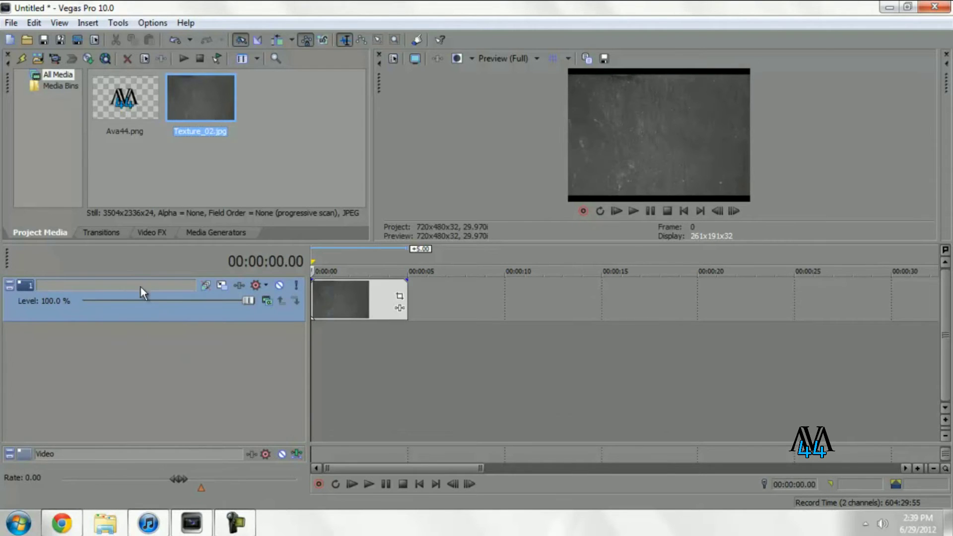
double_click(49, 286)
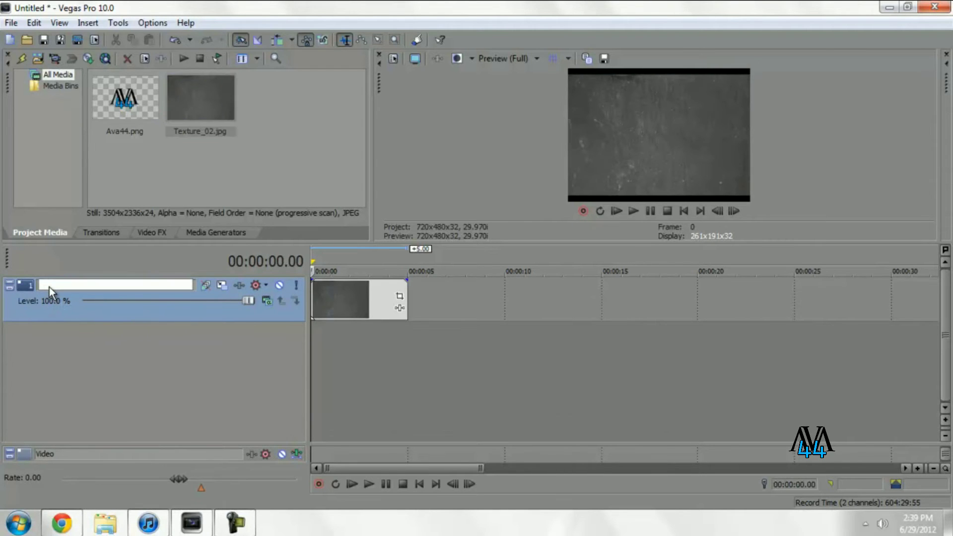
text(Left)
key(Return)
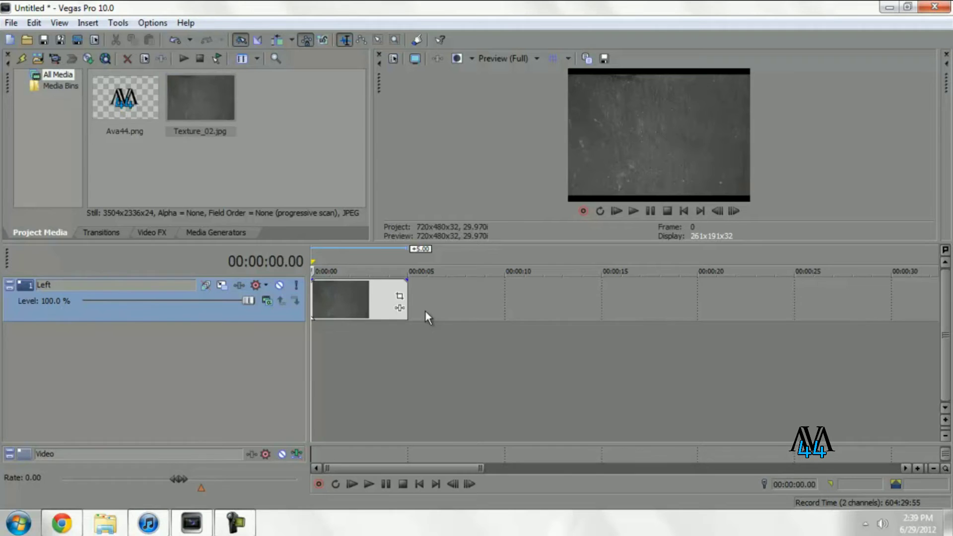
Turn off Maintain aspect ratio in Event Pan/Crop and set the track compositing to 3D Source Alpha
click(400, 299)
click(131, 349)
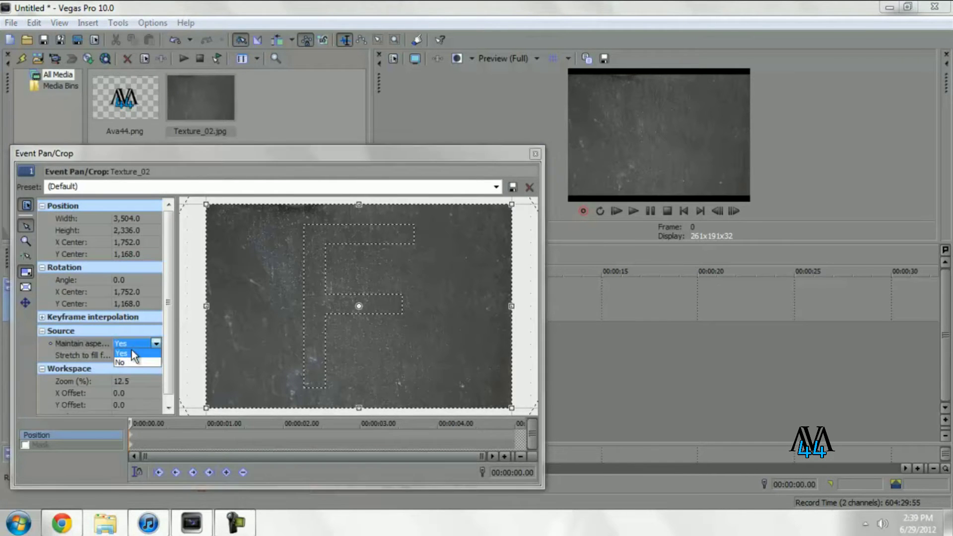
click(134, 361)
click(534, 154)
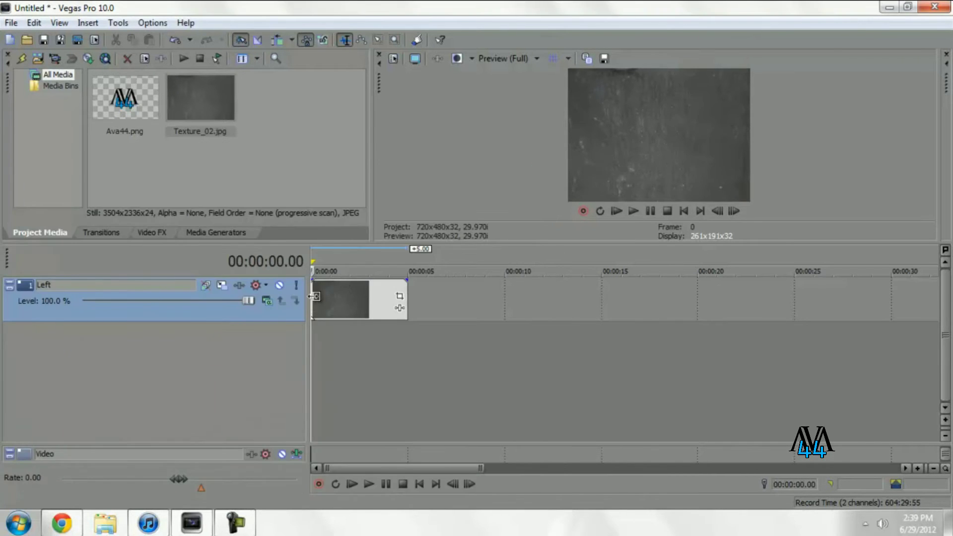
click(265, 300)
click(327, 87)
In Track Motion, rotate the Left texture to orientation Y 90, keeping X at 0
click(227, 284)
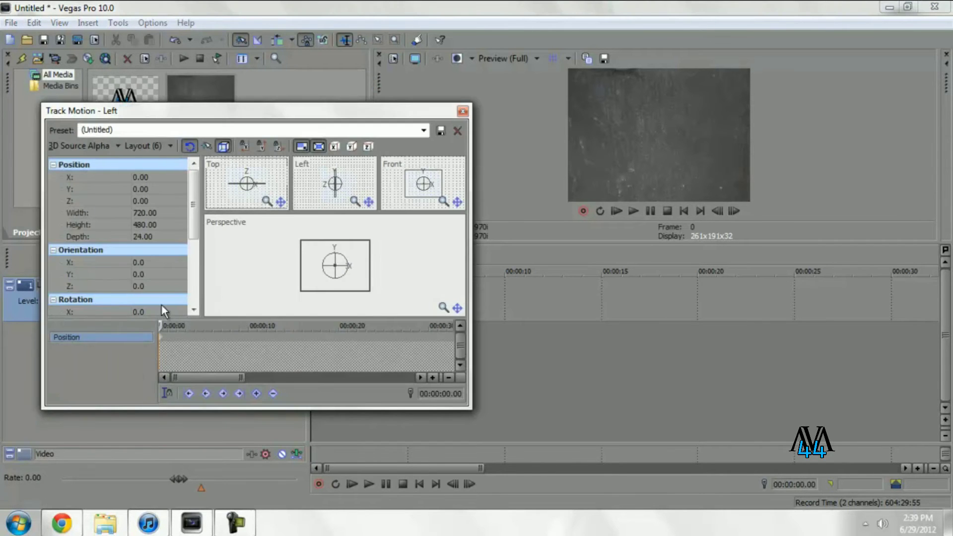
click(159, 263)
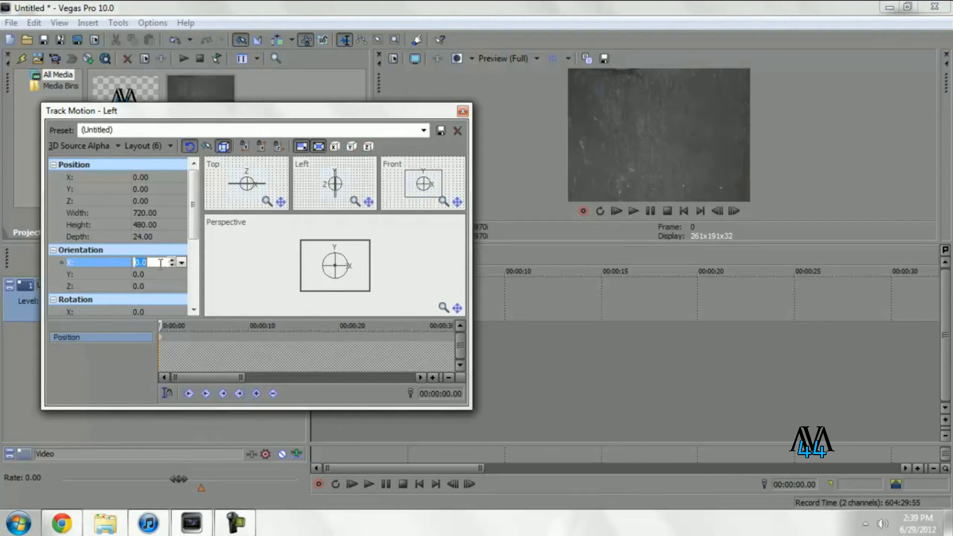
text(90)
key(Return)
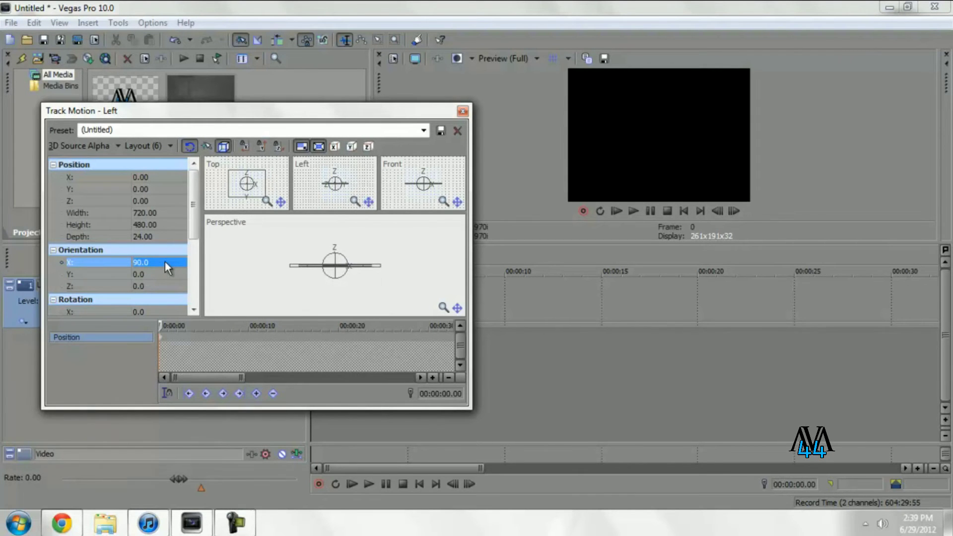
text(0)
key(Return)
click(160, 273)
text(90)
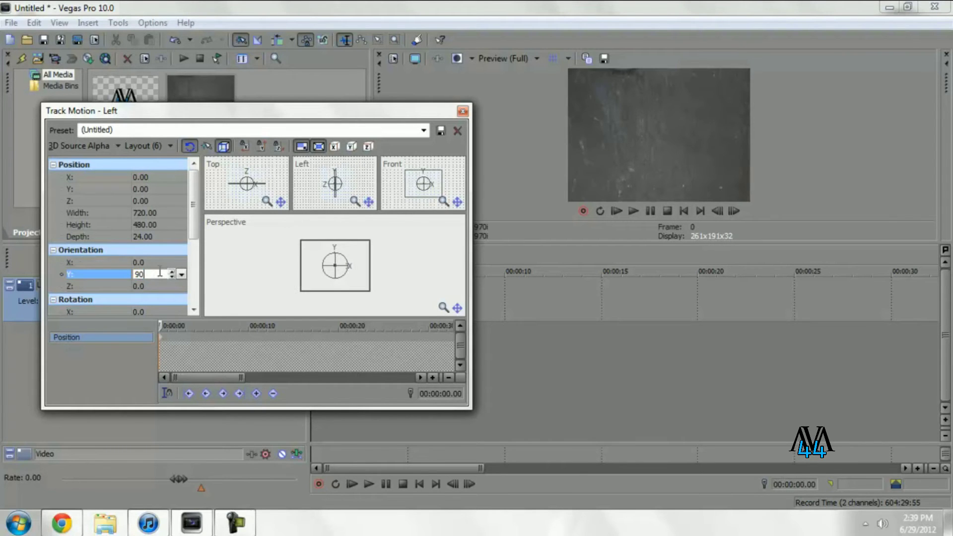
key(Return)
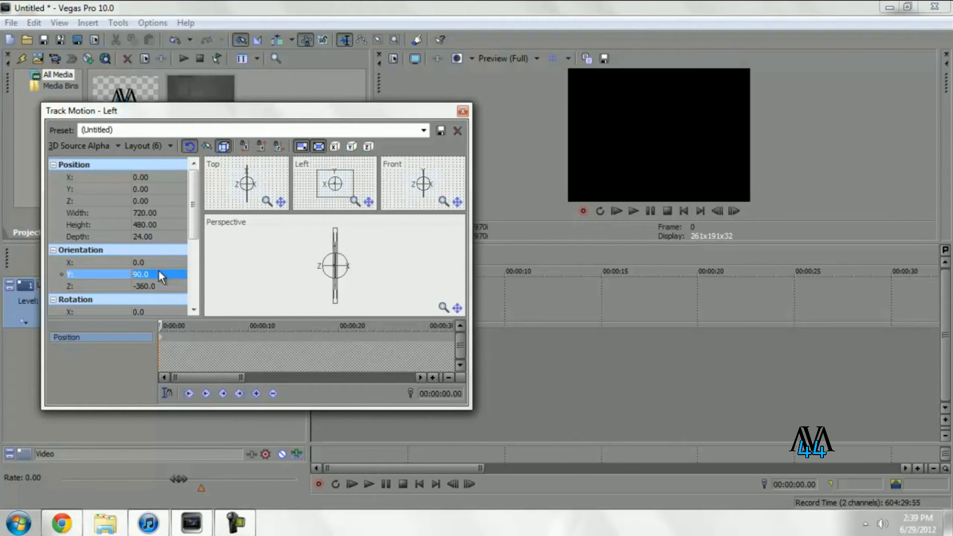
Move the Left wall to position X -161
click(159, 179)
click(170, 180)
click(169, 180)
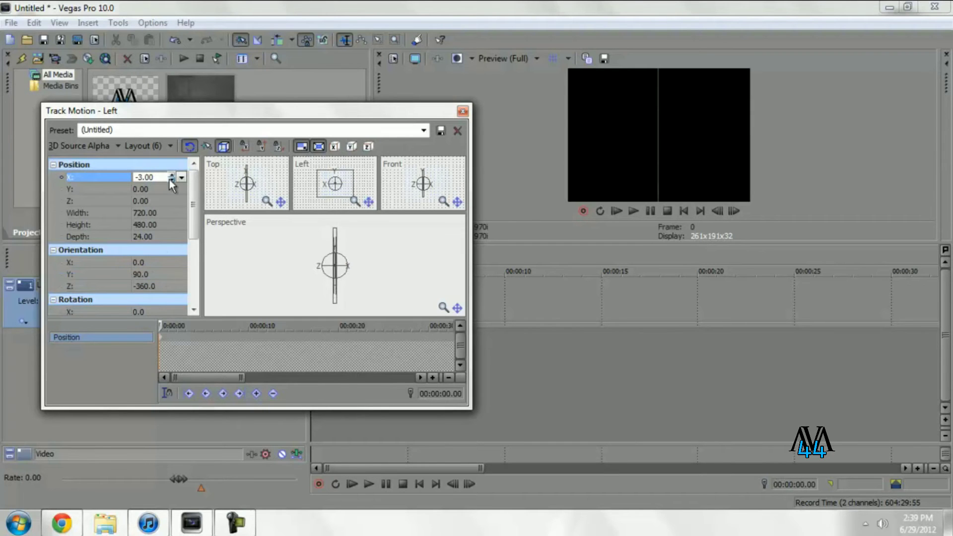
click(169, 180)
click(169, 179)
click(170, 180)
click(170, 179)
click(170, 180)
click(170, 180)
drag(169, 181, 169, 179)
click(170, 175)
click(171, 175)
click(171, 176)
click(171, 176)
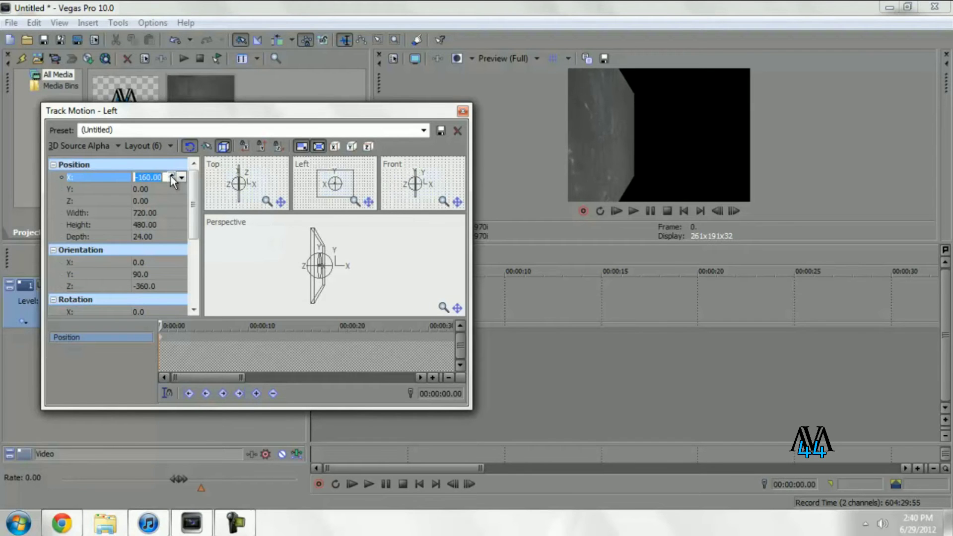
click(171, 176)
click(171, 176)
click(172, 176)
click(172, 175)
click(172, 179)
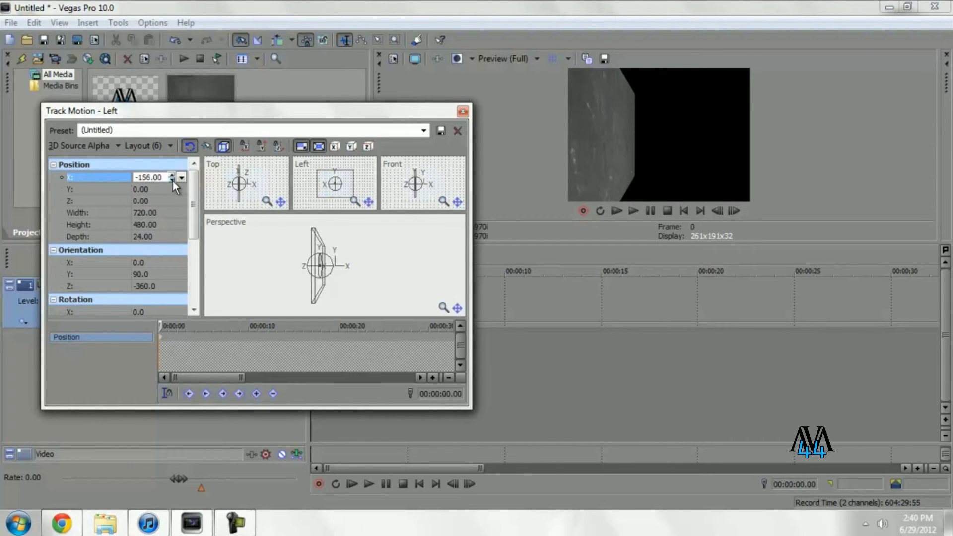
click(172, 180)
click(172, 179)
click(172, 179)
click(172, 180)
click(172, 179)
Set the Left wall's position Z to -55
click(173, 201)
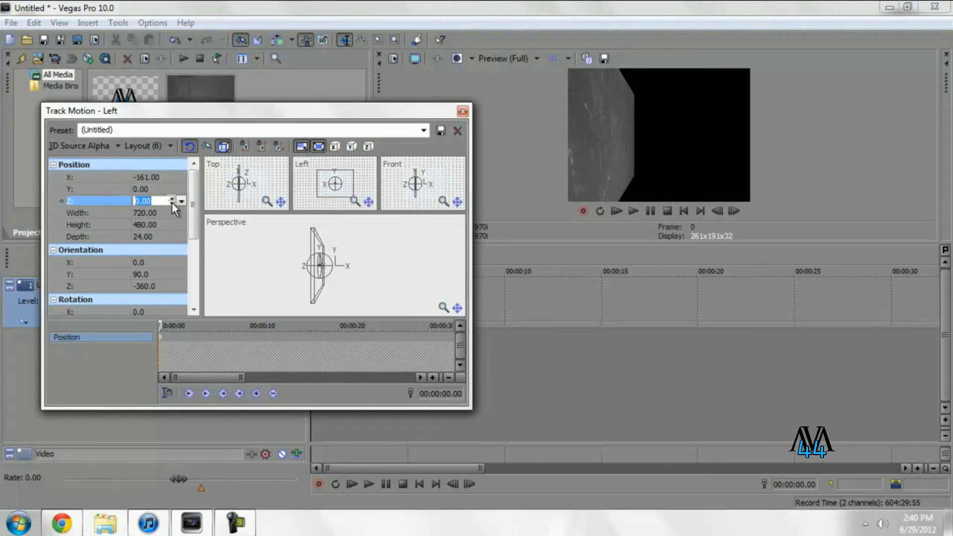
drag(172, 204, 172, 201)
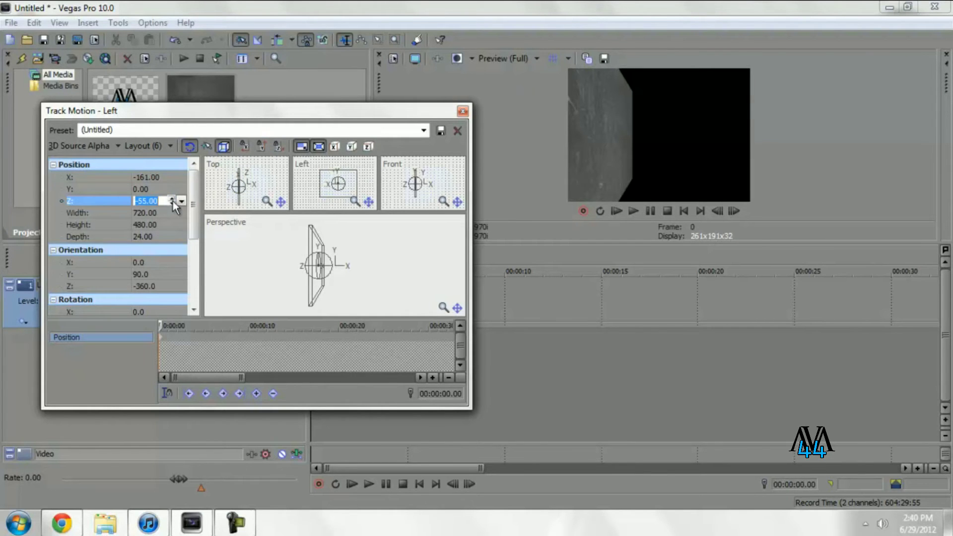
click(462, 111)
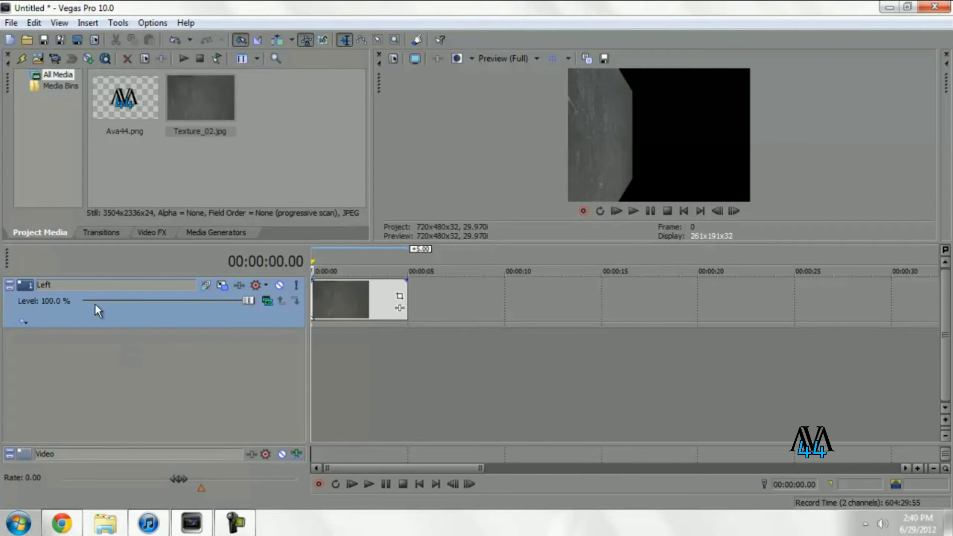
Duplicate the Left track and name the copy 'Right'
right_click(169, 310)
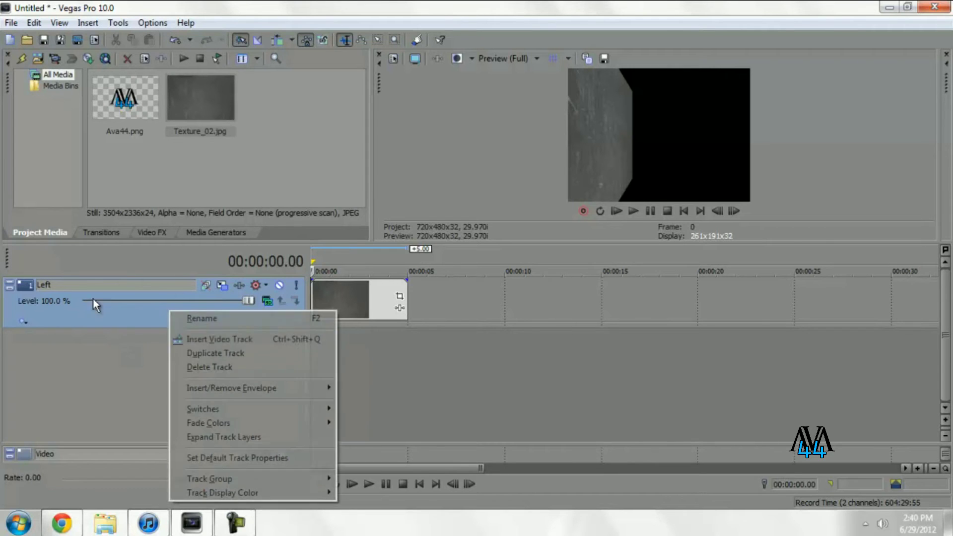
click(204, 353)
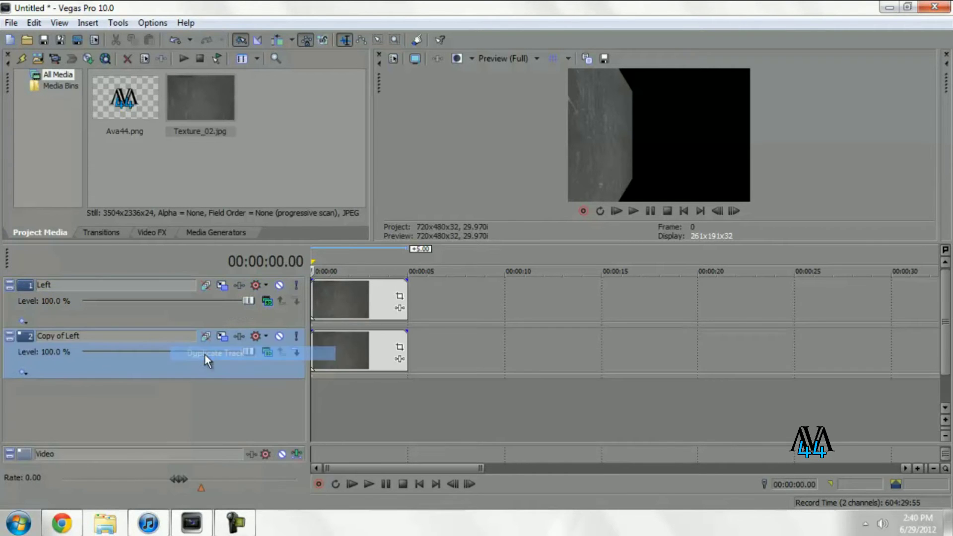
double_click(86, 337)
text(Right)
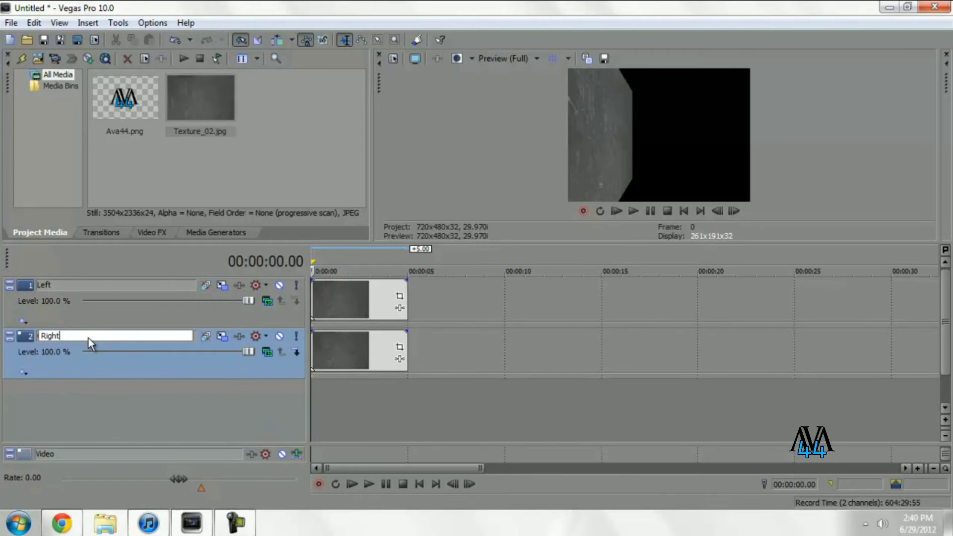
key(Return)
Change the Right track's position X from -161 to 161
click(222, 338)
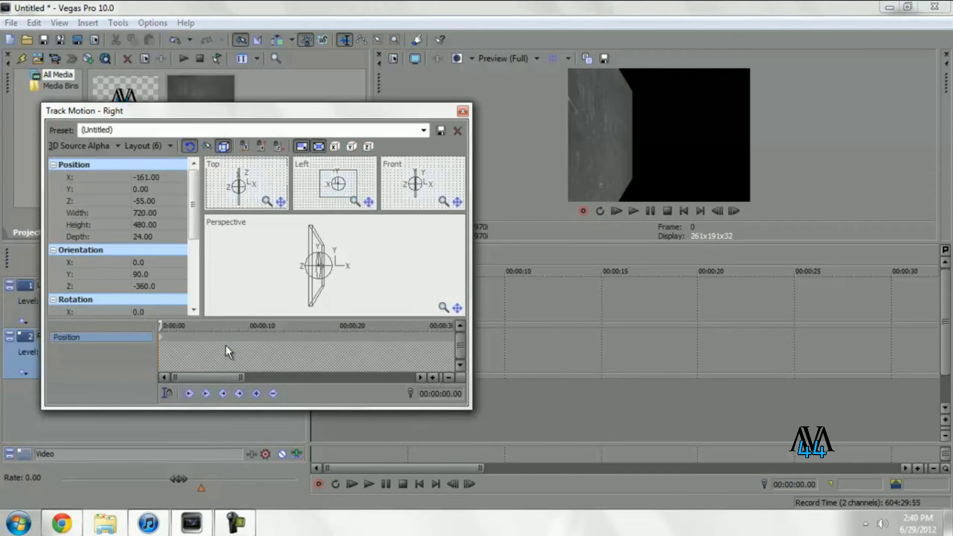
click(155, 276)
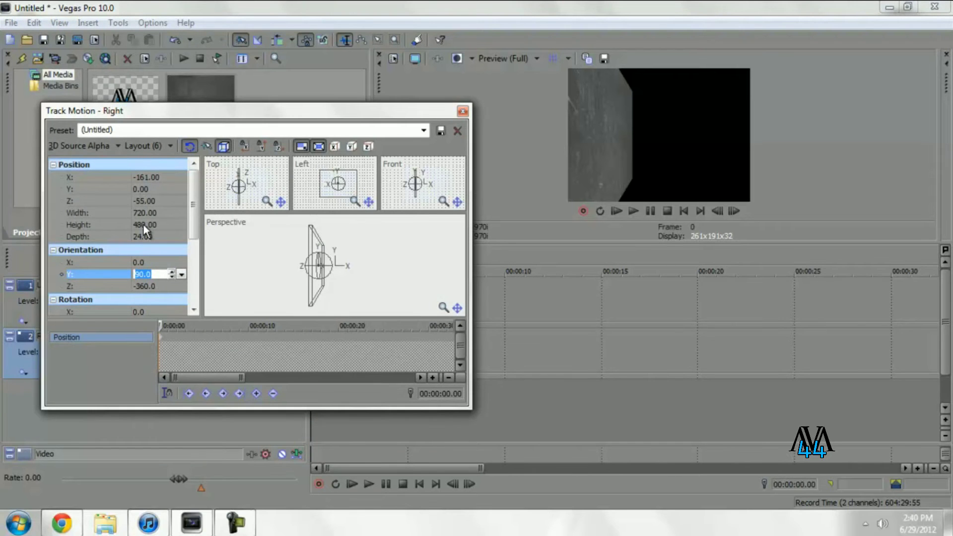
click(152, 177)
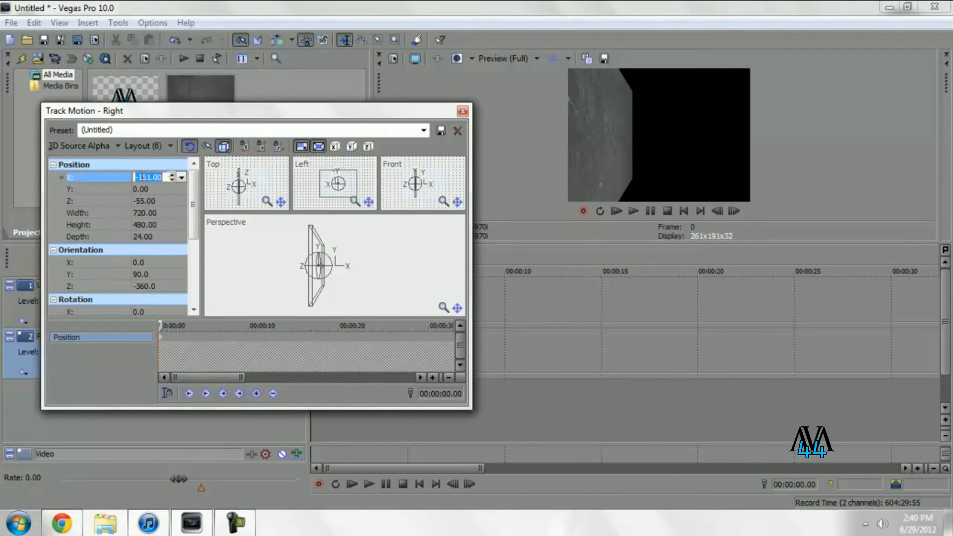
key(BackSpace)
key(Return)
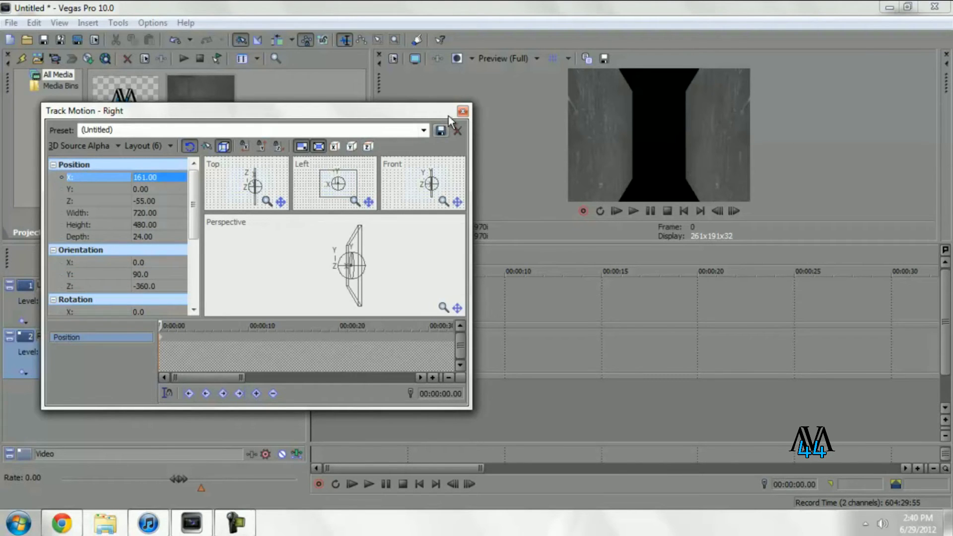
click(462, 112)
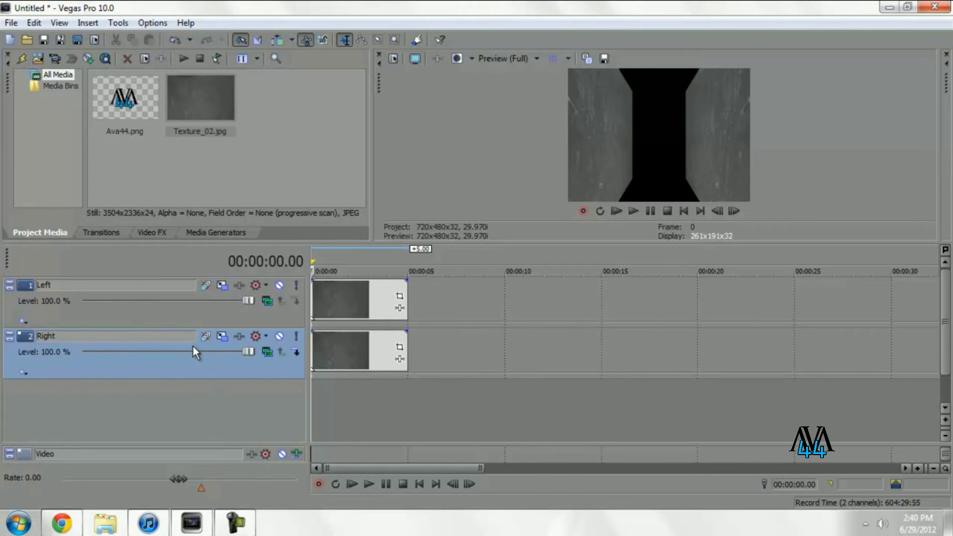
Duplicate the Right track and name the copy 'Top'
right_click(37, 340)
click(92, 191)
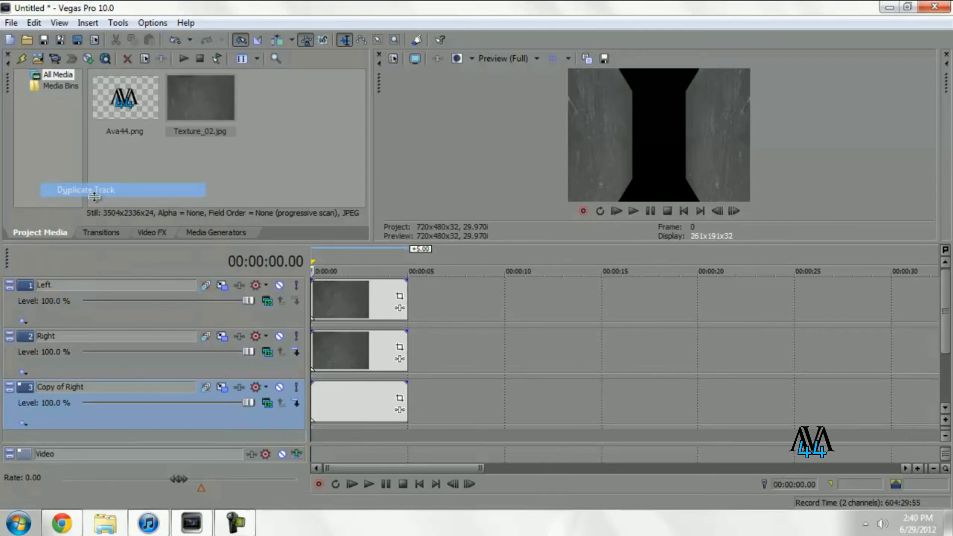
double_click(79, 390)
text(Top)
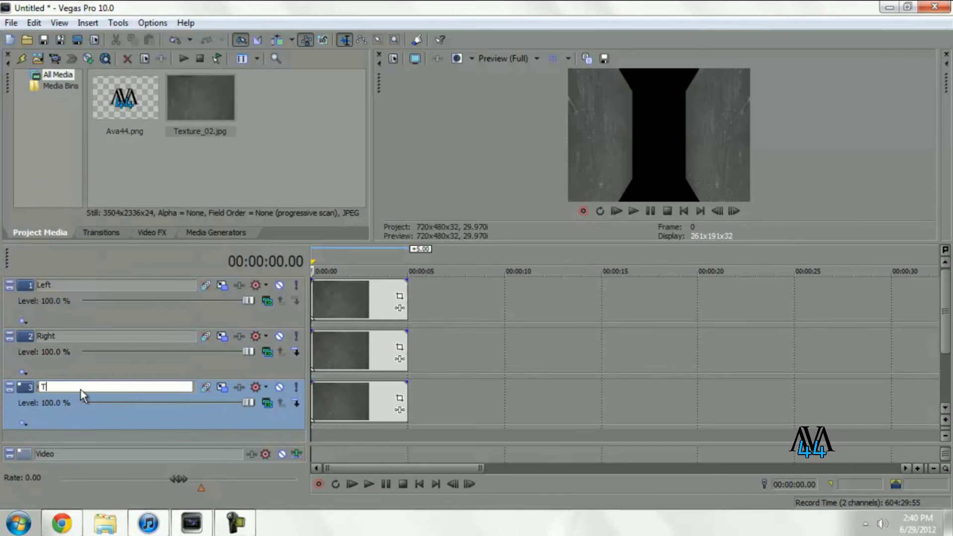
Lay the Top panel flat with orientation X 90 and Y 0
click(221, 388)
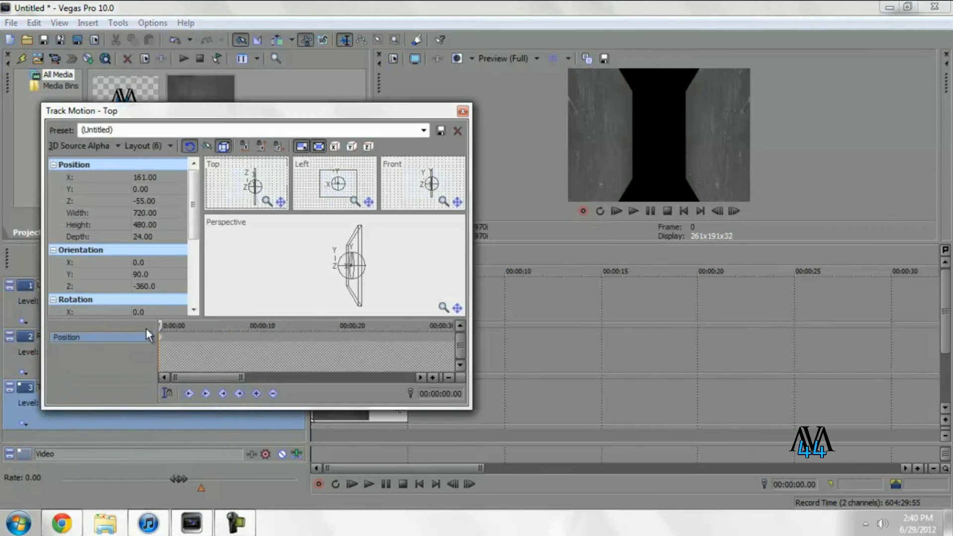
click(151, 275)
click(152, 275)
text(0)
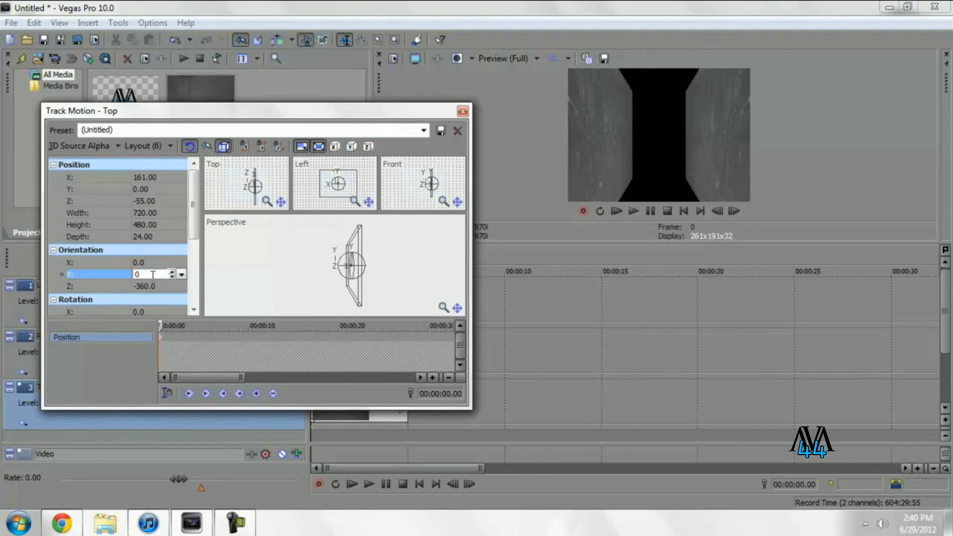
key(Return)
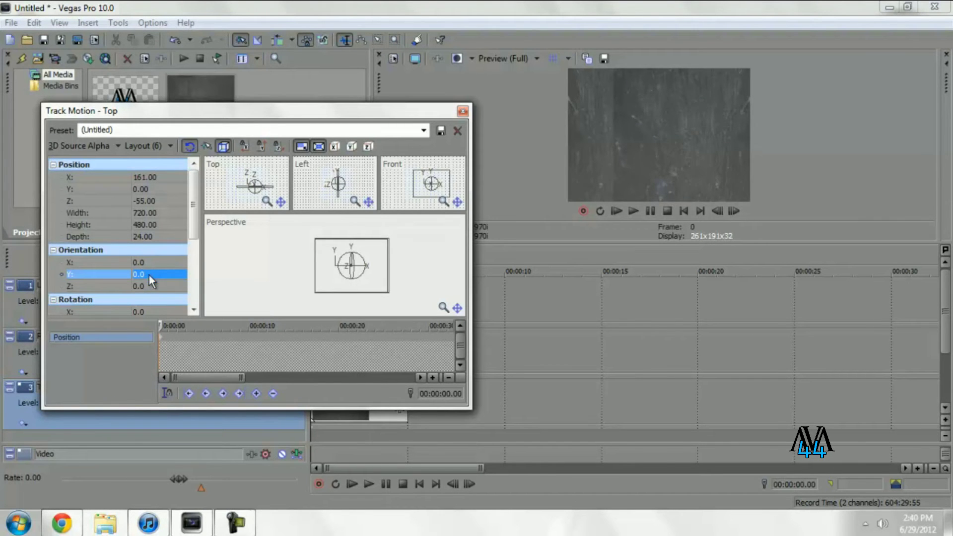
click(153, 289)
key(ctrl+z)
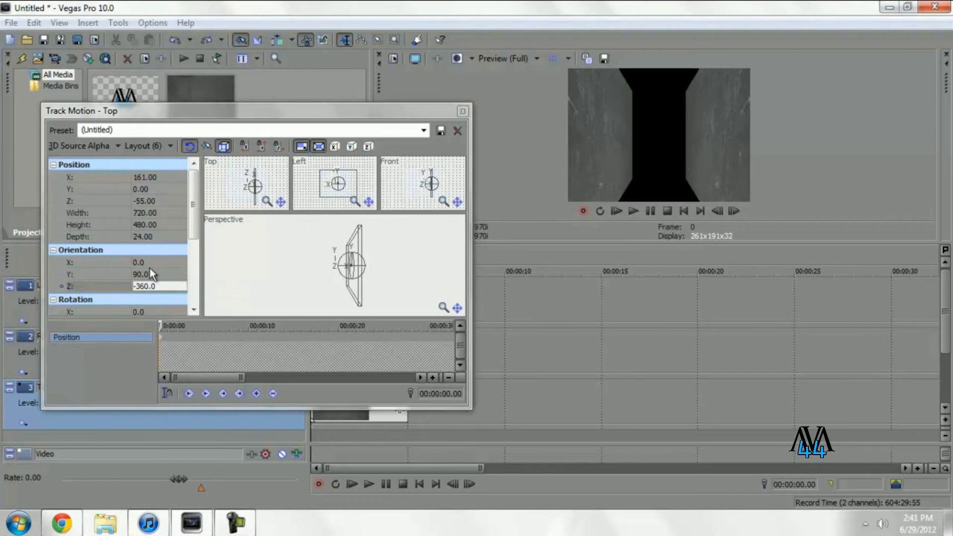
double_click(150, 272)
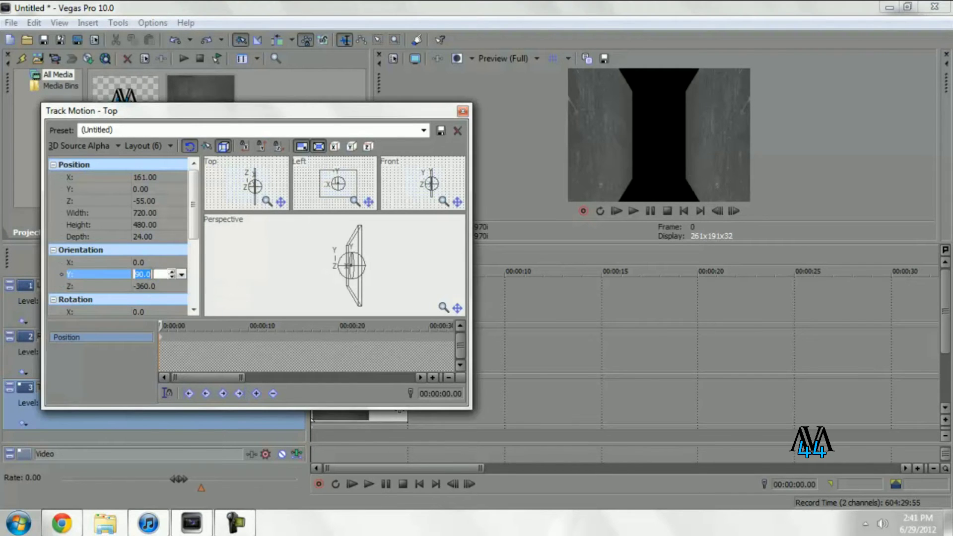
text(0)
key(Return)
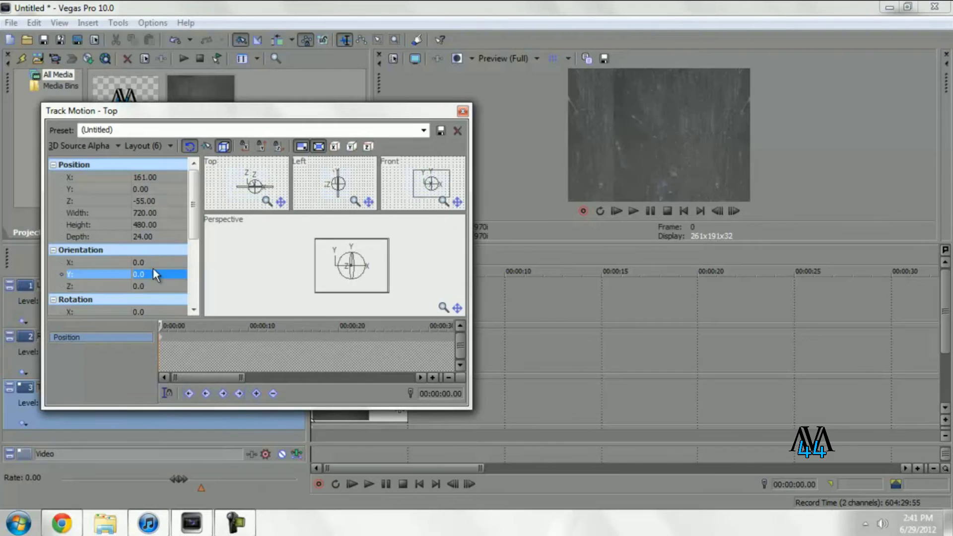
double_click(154, 258)
text(90)
key(Return)
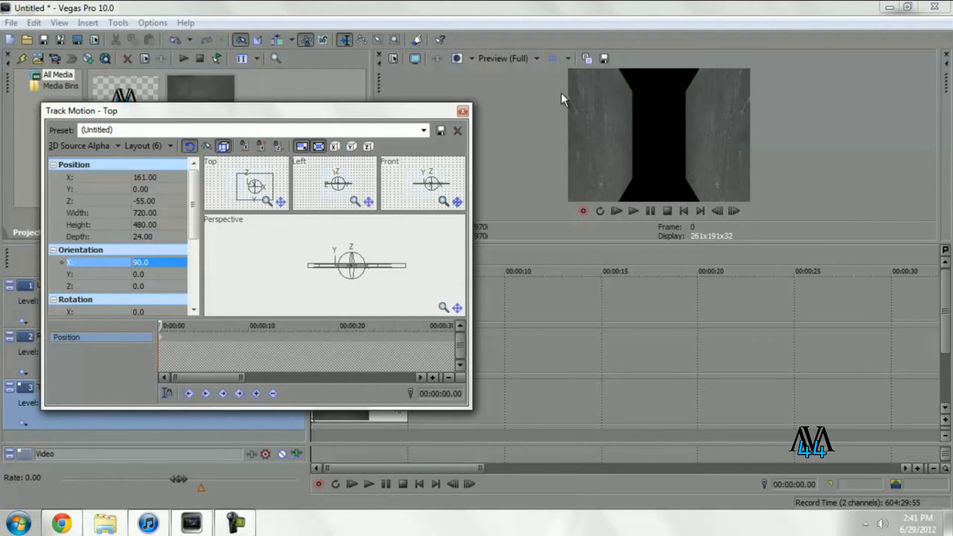
Position the Top panel at X 0 and Y 197 as the ceiling
click(150, 177)
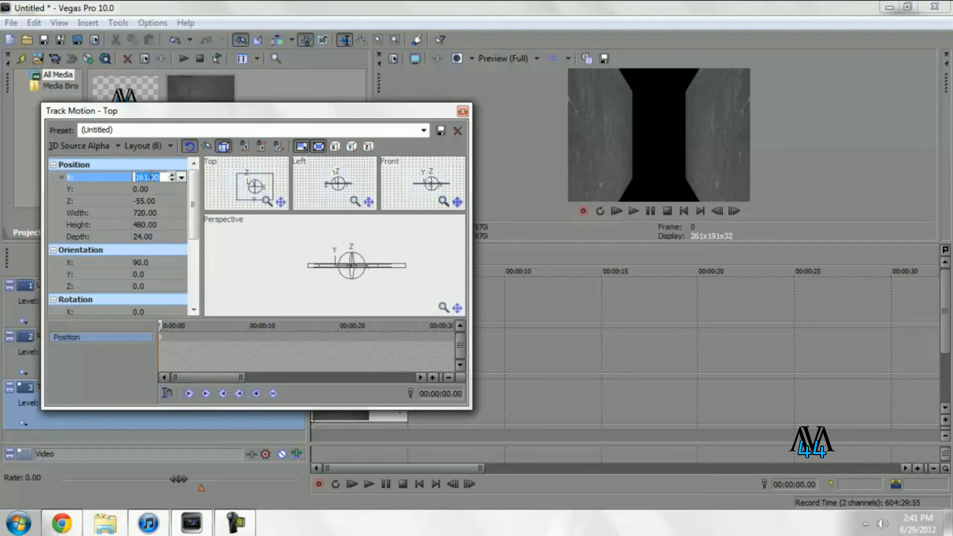
text(0)
key(Return)
click(147, 189)
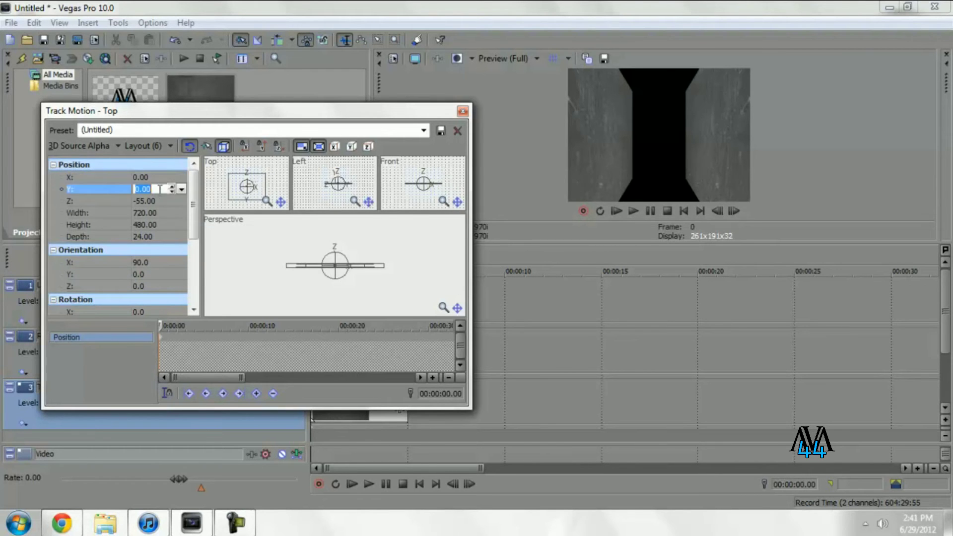
drag(171, 186, 174, 194)
click(172, 202)
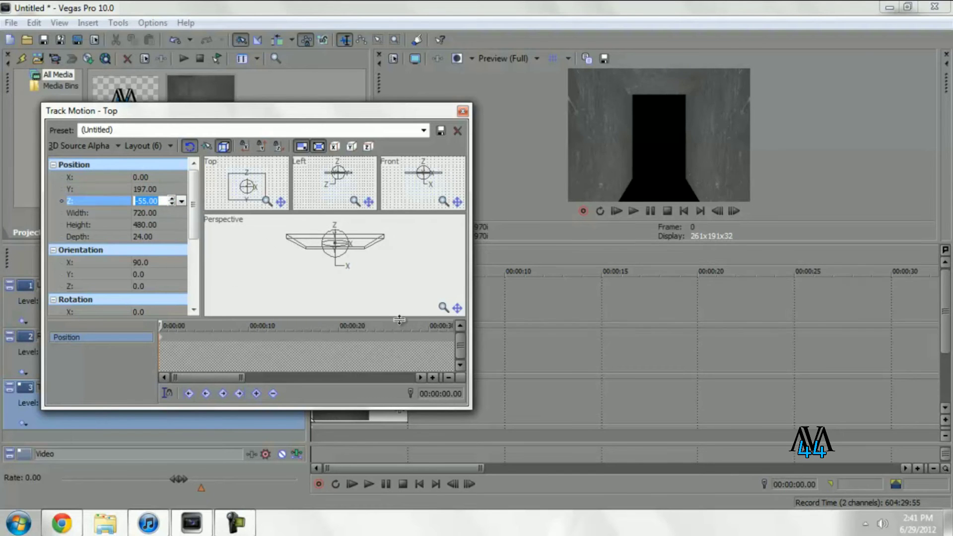
Duplicate the Top track into a fourth track and begin renaming it Bottom
click(463, 111)
right_click(35, 397)
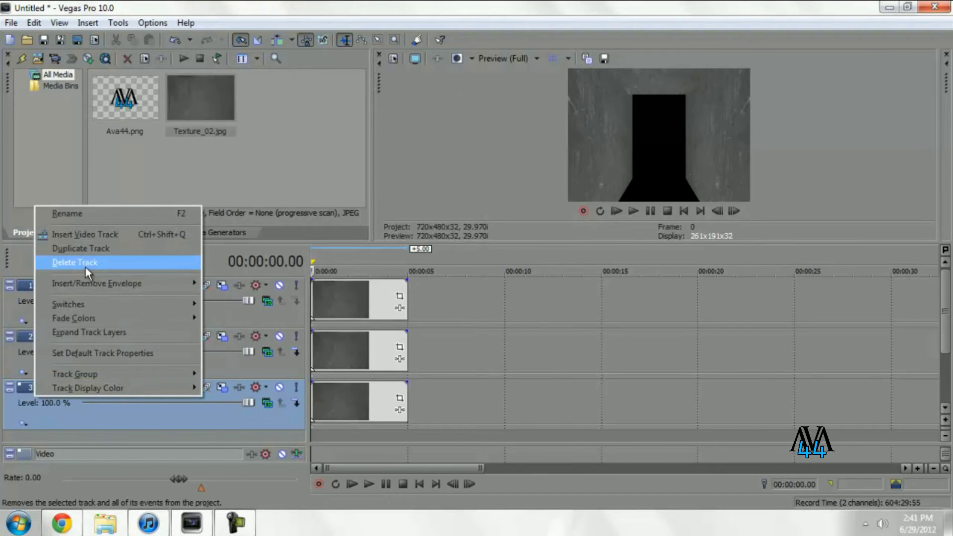
click(93, 249)
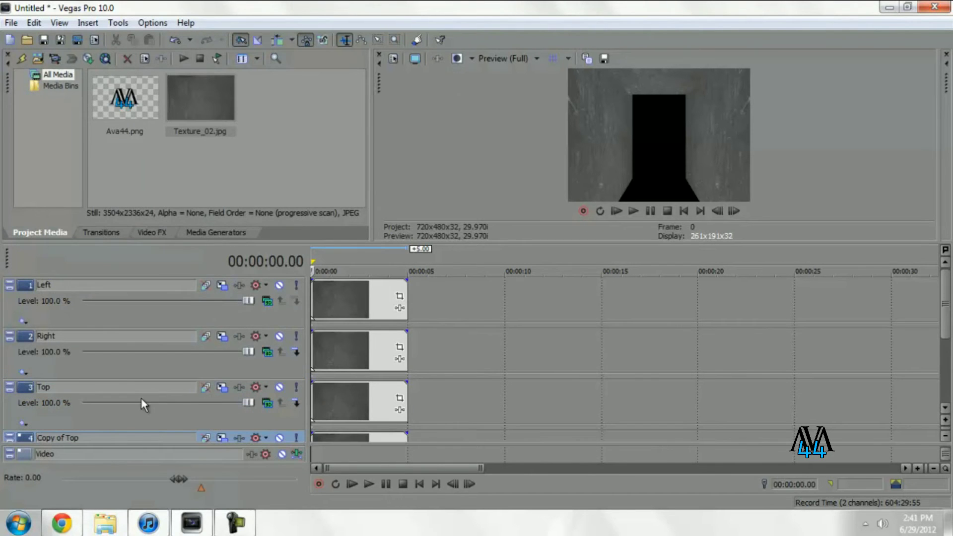
double_click(107, 438)
text(Buttom)
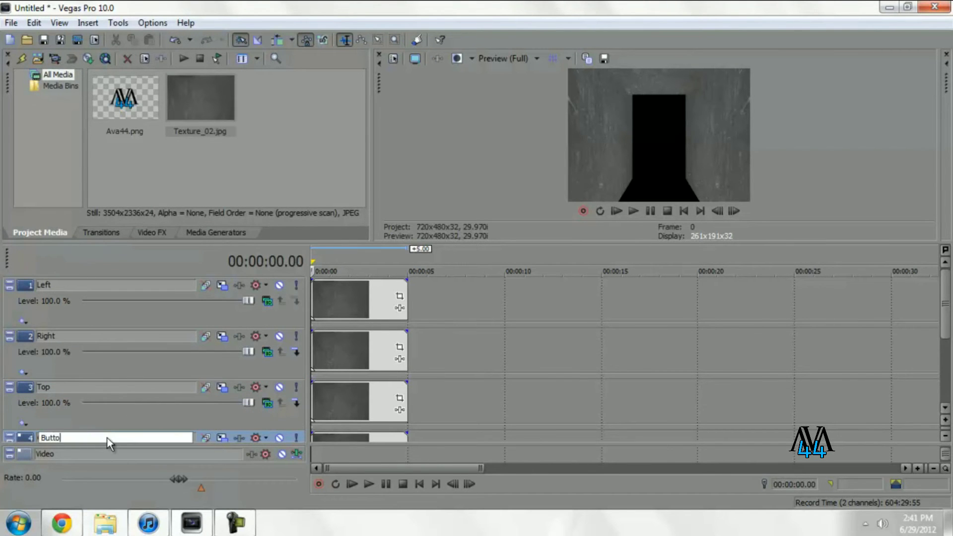
key(BackSpace)
key(BackSpace)
key(BackSpace)
key(BackSpace)
Finish naming the track 'Bottom' and set its position Y to -191 as the floor
text(ttom)
key(Return)
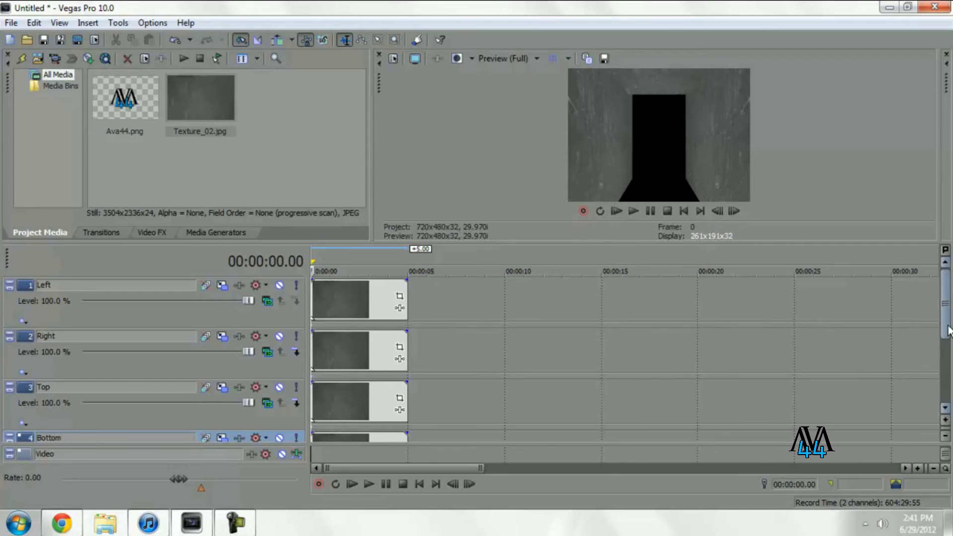
click(239, 438)
scroll(239, 357, down, 2)
click(226, 336)
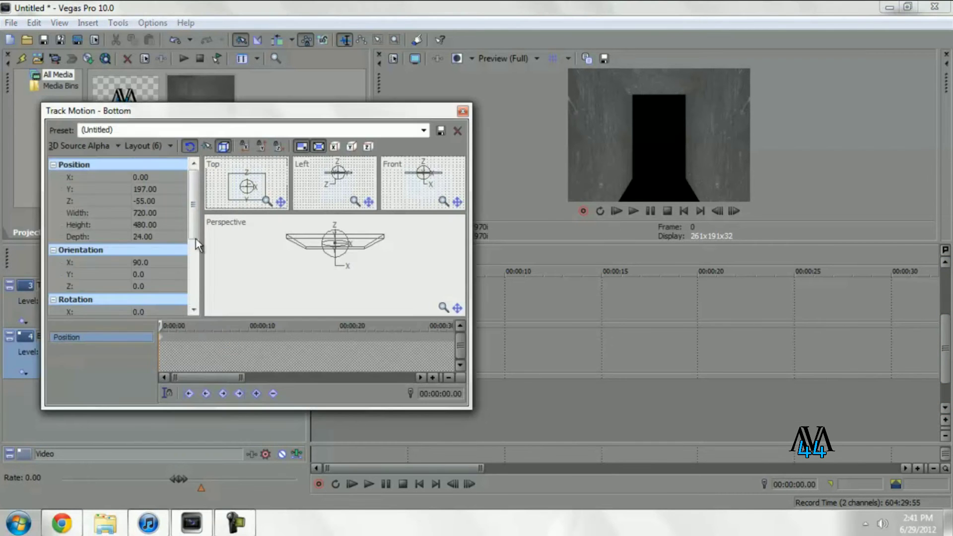
click(143, 262)
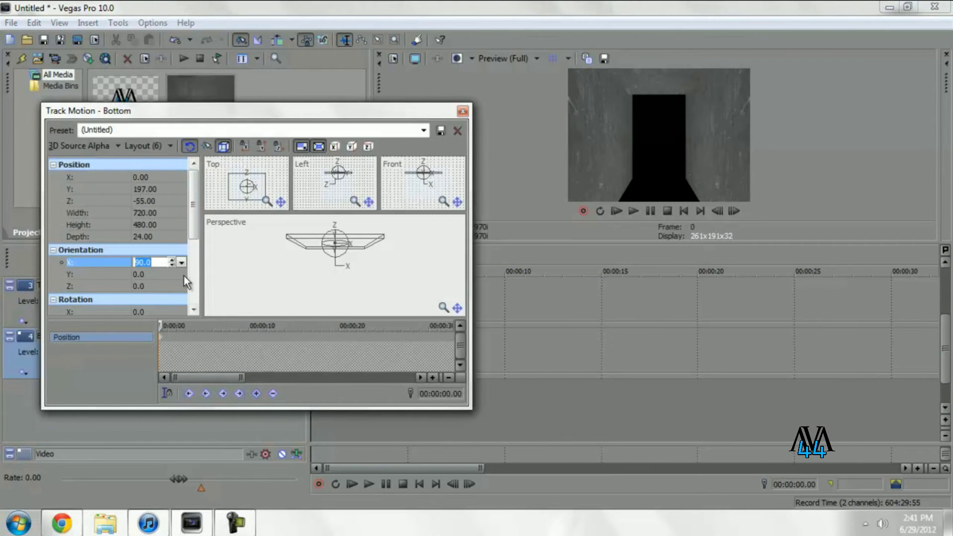
click(150, 189)
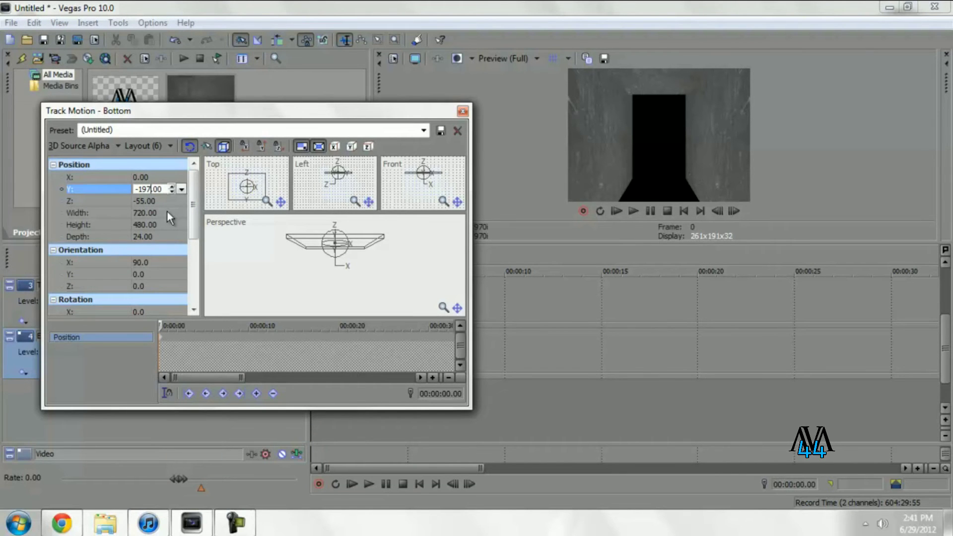
key(Return)
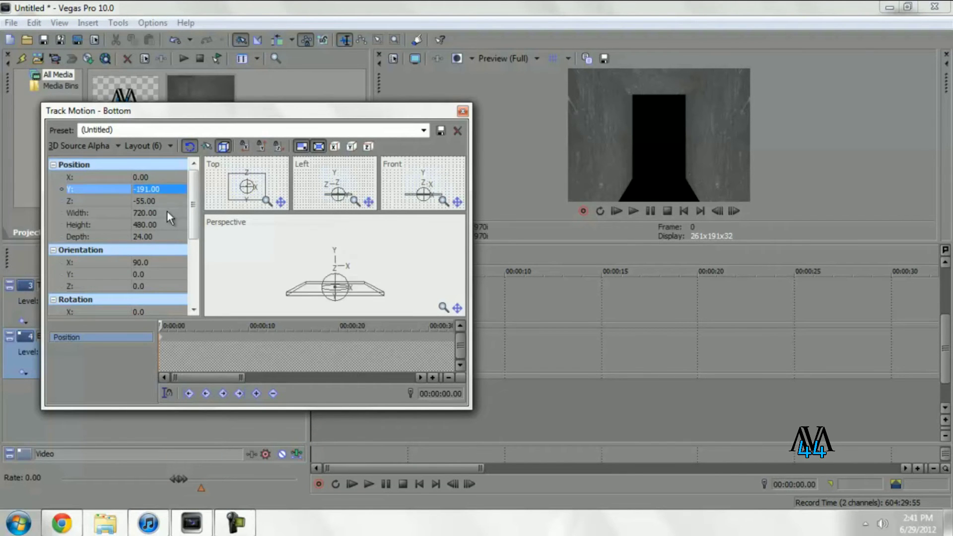
click(463, 111)
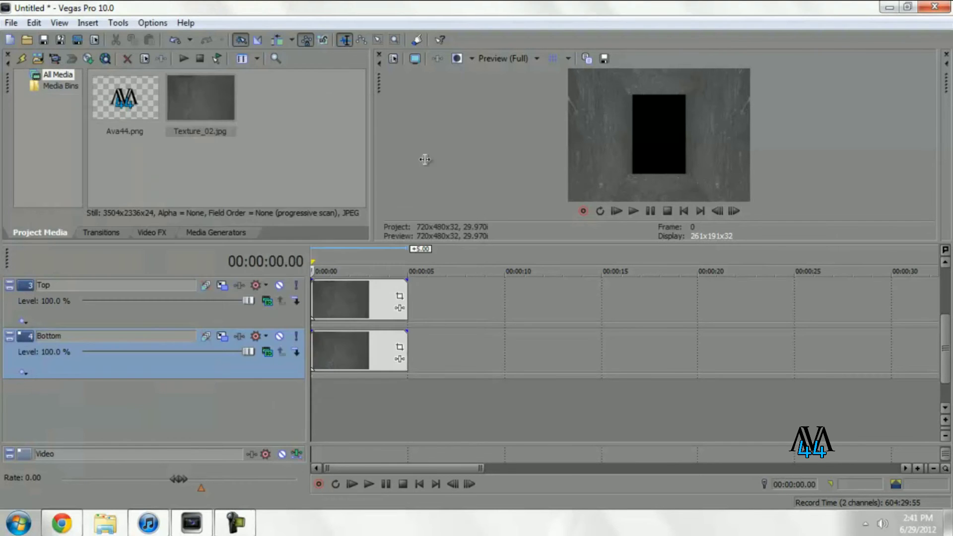
Change the Top track's position Y to 191
click(222, 286)
click(149, 189)
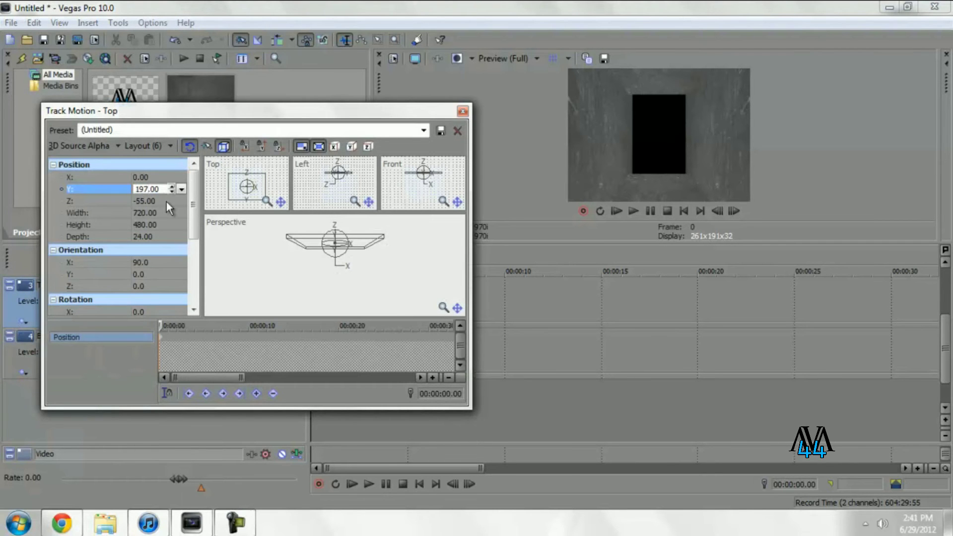
text(1)
key(Return)
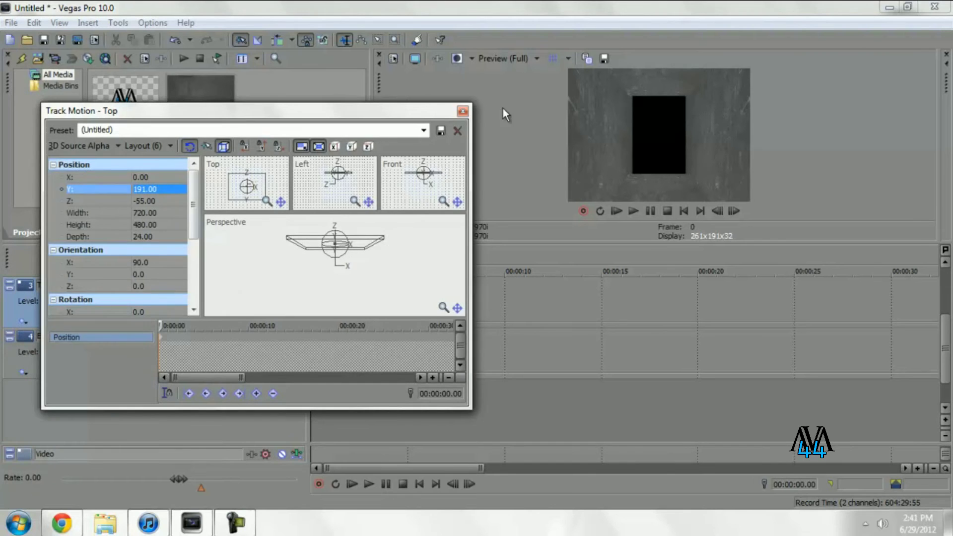
click(463, 111)
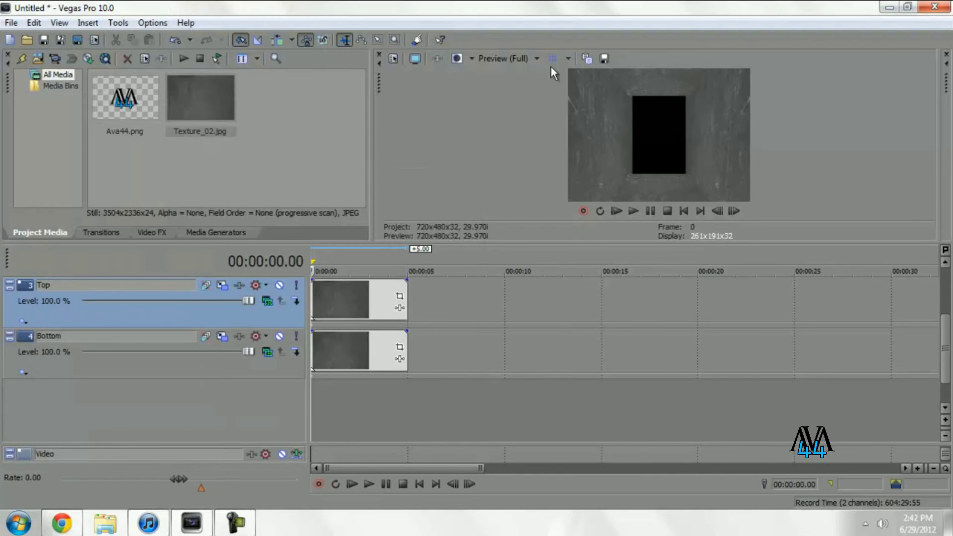
Add Texture_02.jpg as a fifth track with aspect lock off and 3D Source Alpha compositing
drag(217, 109, 335, 404)
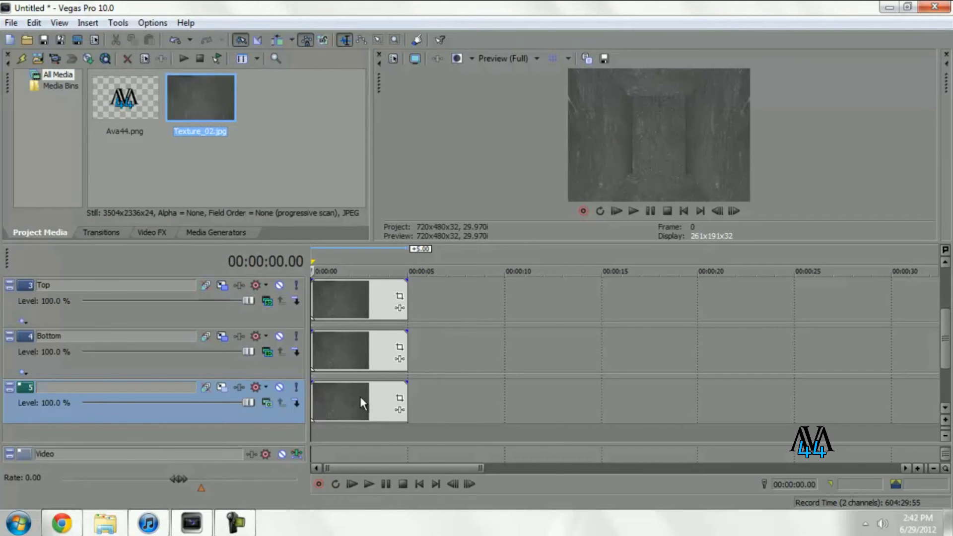
click(400, 398)
click(133, 344)
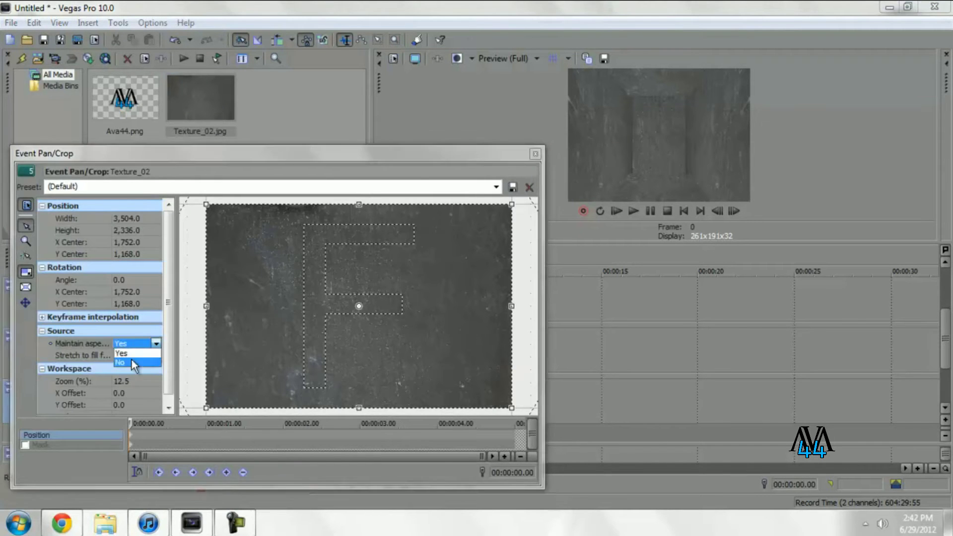
click(133, 363)
click(535, 154)
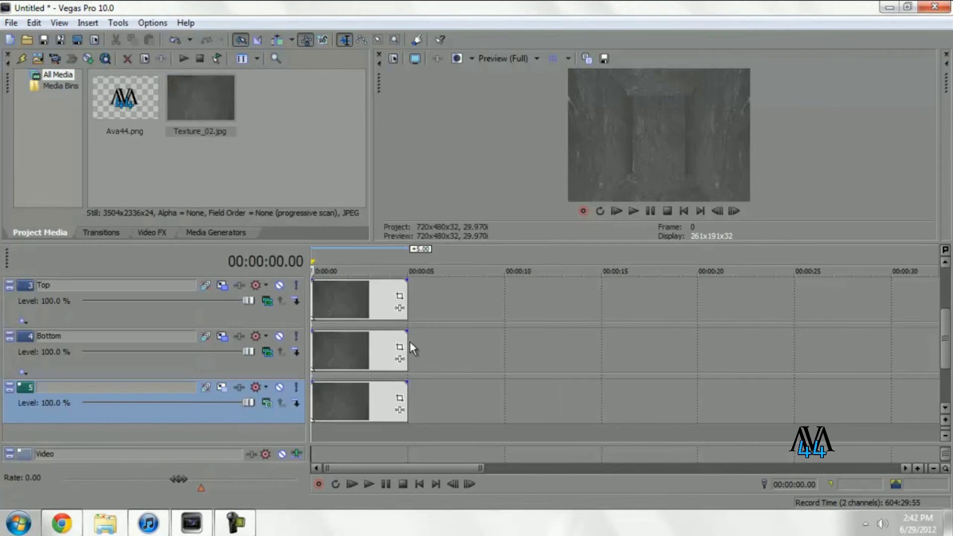
click(270, 401)
click(309, 186)
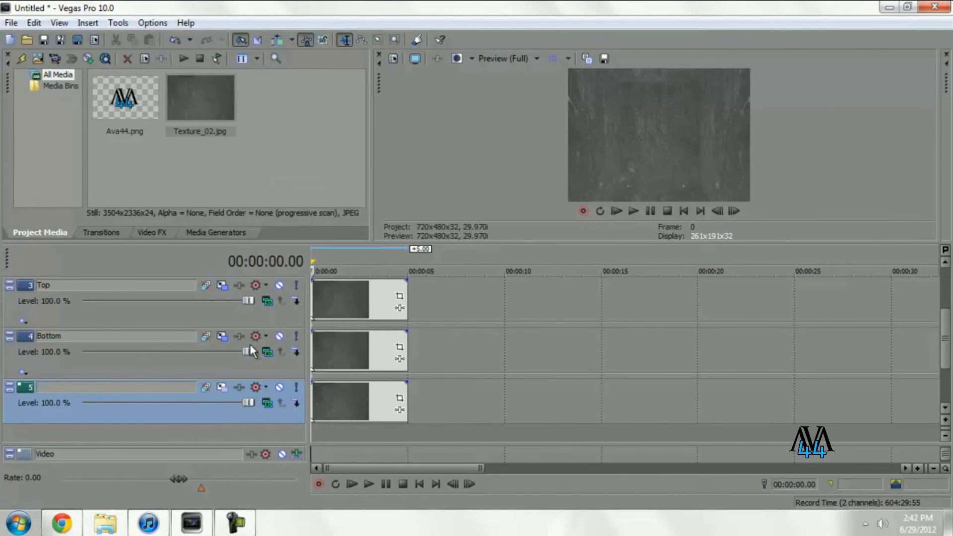
Enlarge track 5's panel to about 1141 by 761 and push it back to Z 55
click(222, 389)
mouse_move(369, 291)
mouse_down()
mouse_move(405, 314)
mouse_move(342, 274)
mouse_move(375, 300)
mouse_move(350, 292)
mouse_move(379, 297)
mouse_move(363, 286)
mouse_move(378, 301)
mouse_move(368, 294)
mouse_up()
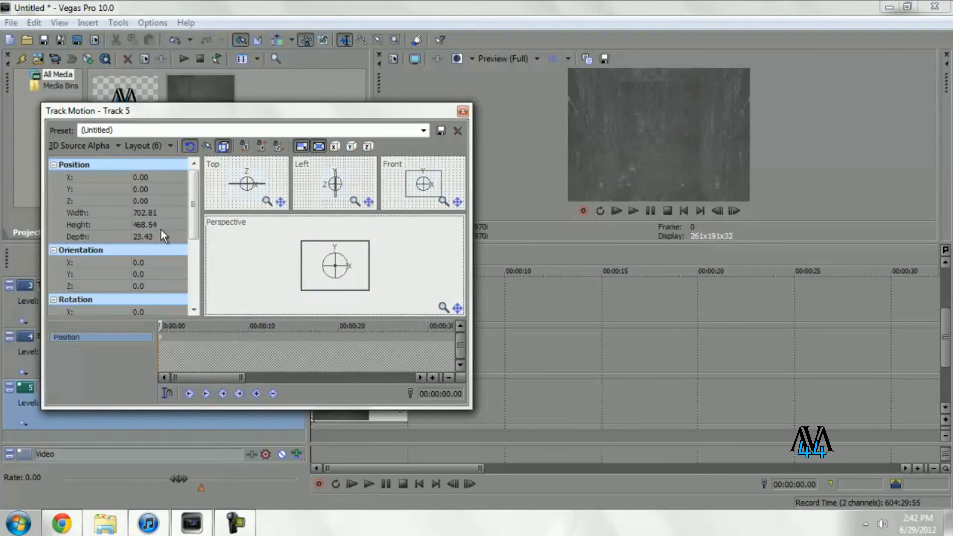
click(145, 201)
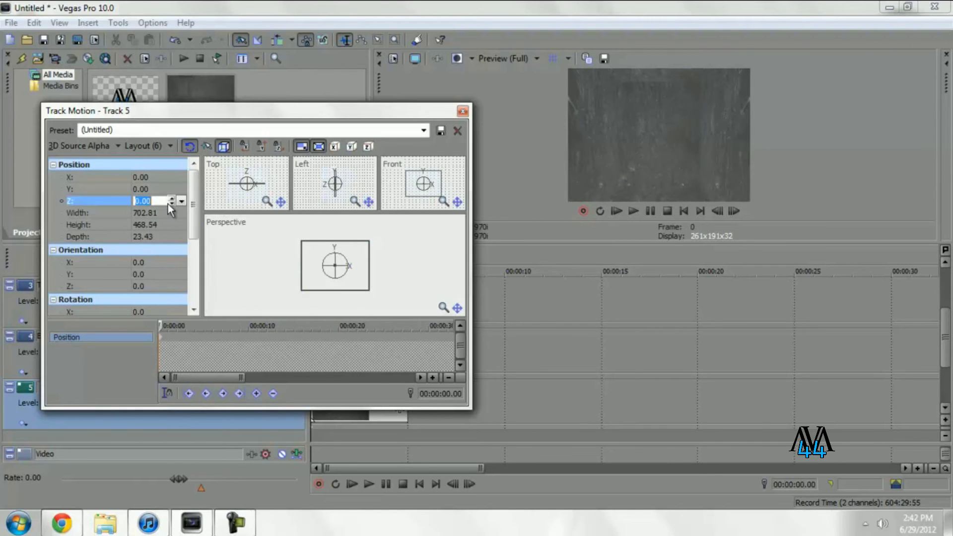
drag(169, 204, 173, 204)
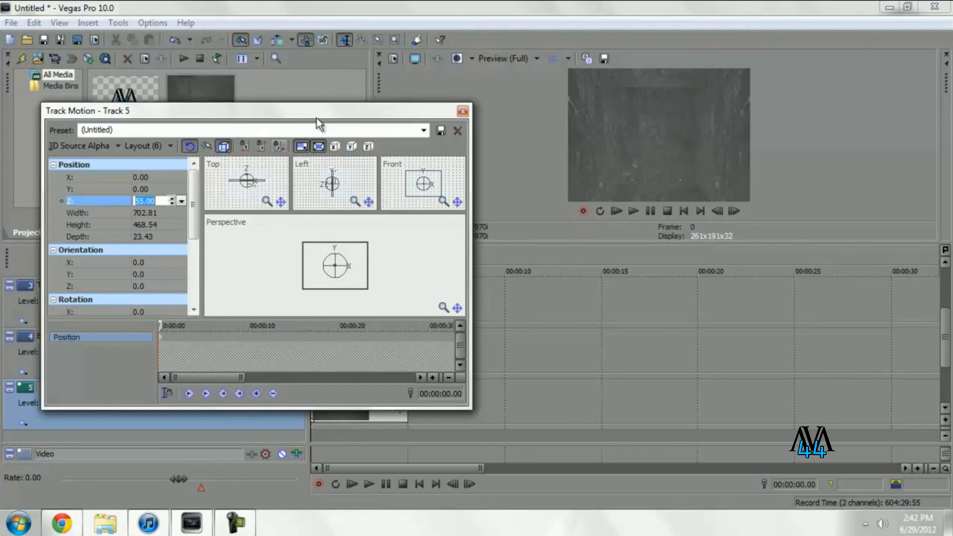
click(464, 111)
Play and pause the corridor preview, then scroll to the Left and Right tracks
click(374, 481)
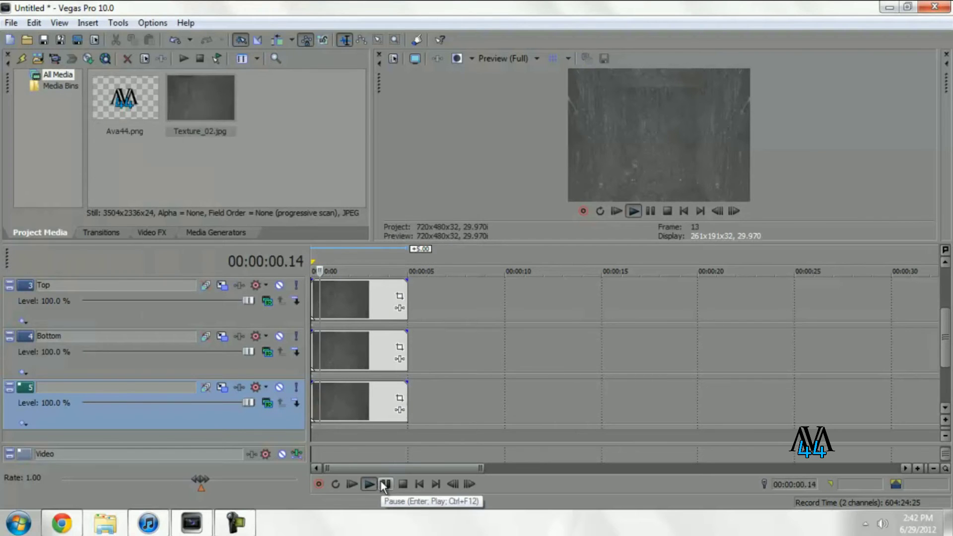
click(385, 484)
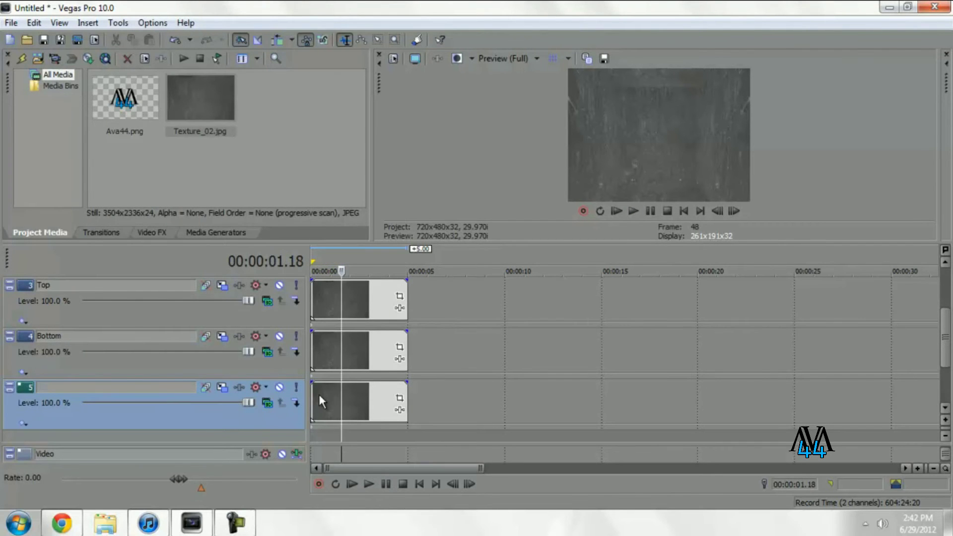
click(946, 263)
click(946, 263)
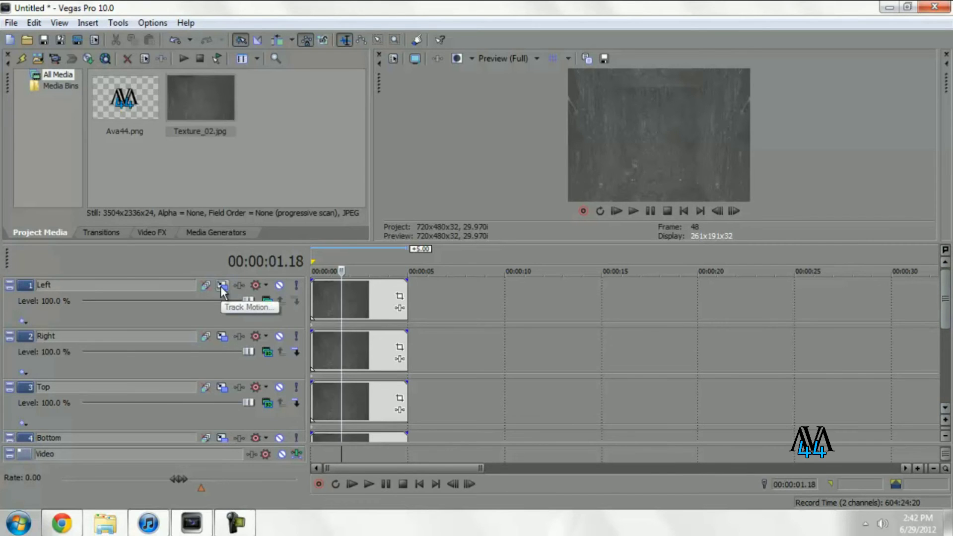
Add a keyframe at 5 seconds moving the Right track's position X to 100
click(222, 336)
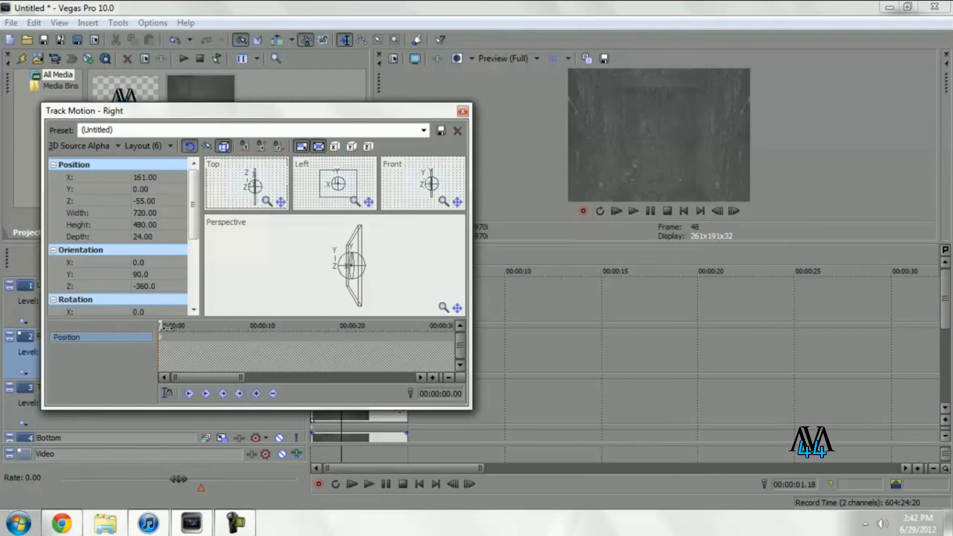
click(447, 394)
click(443, 394)
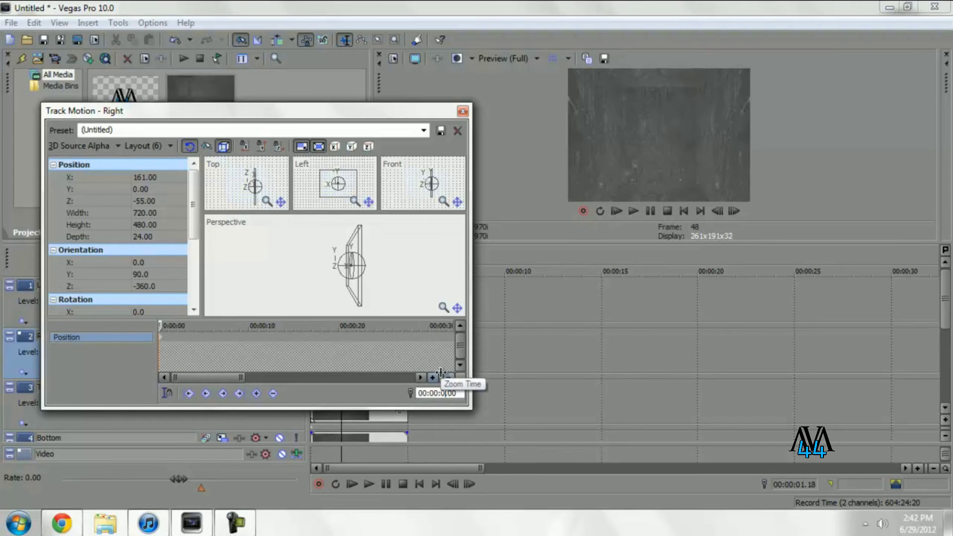
text(5)
key(Return)
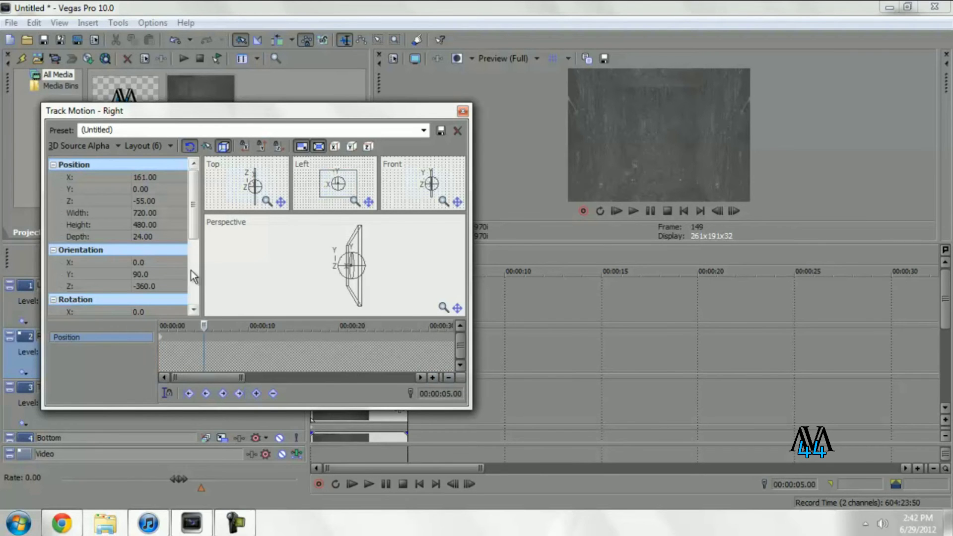
double_click(152, 177)
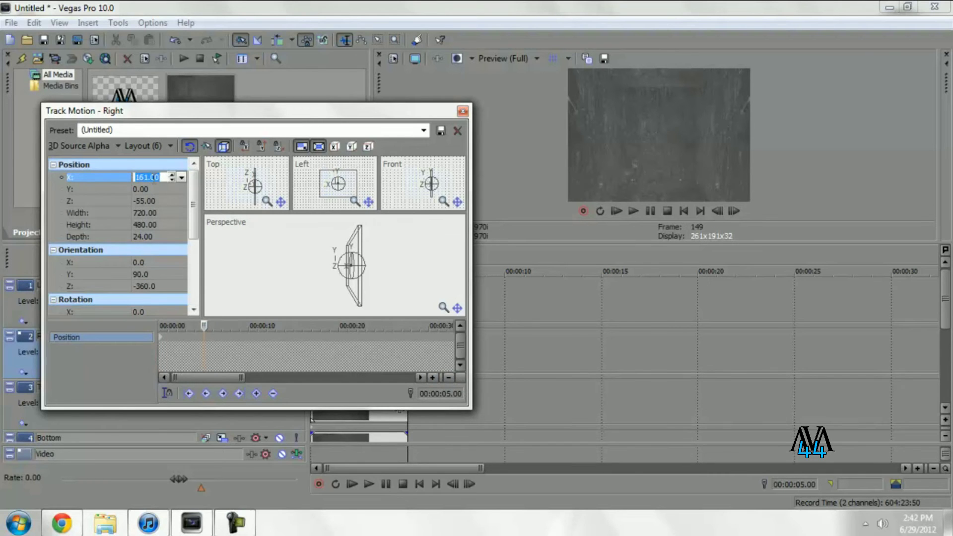
click(141, 178)
drag(140, 177, 187, 184)
text(00)
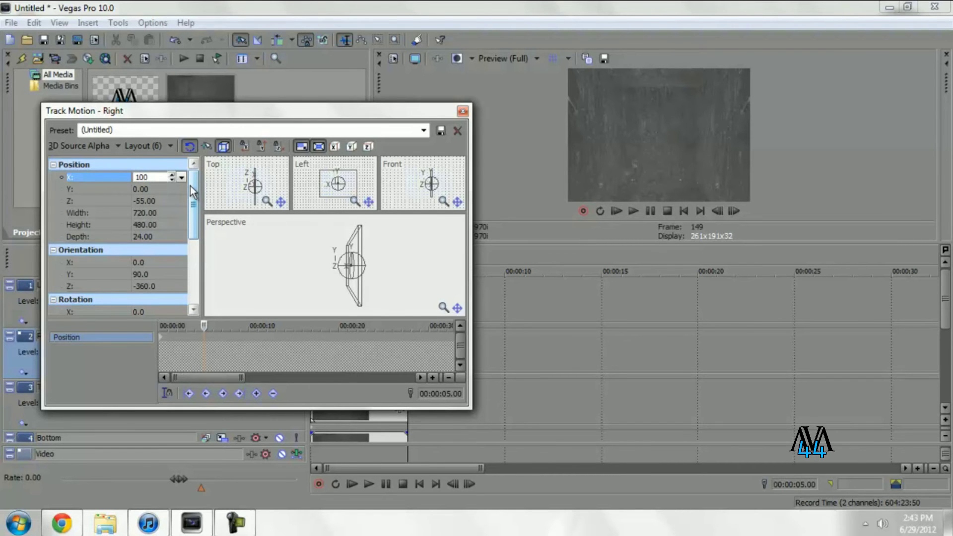
key(Return)
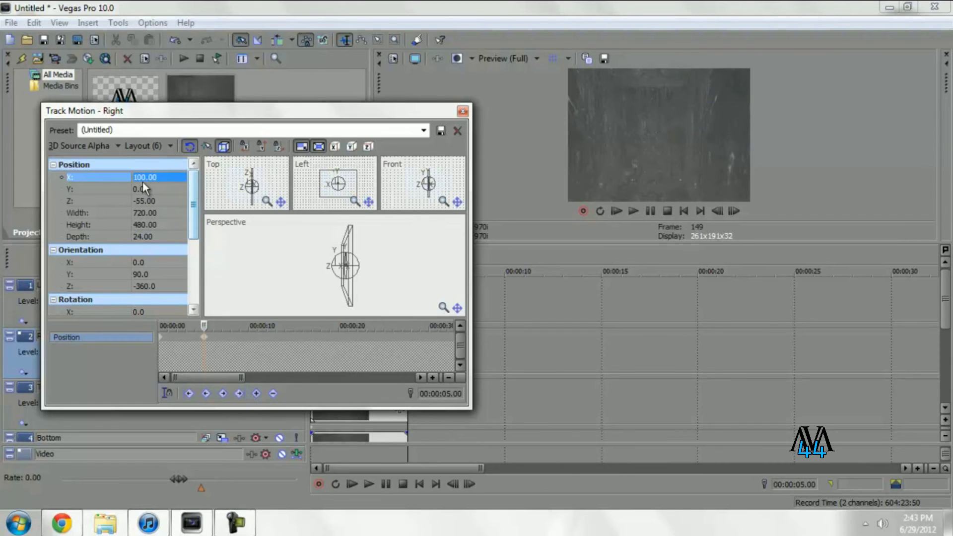
Set the Left track's position X to -261 at 0 seconds
click(462, 113)
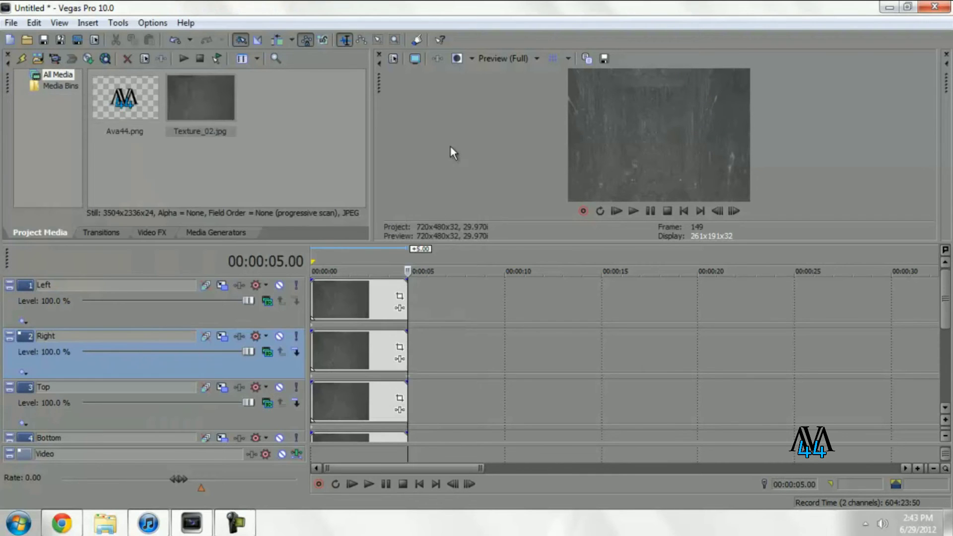
click(223, 287)
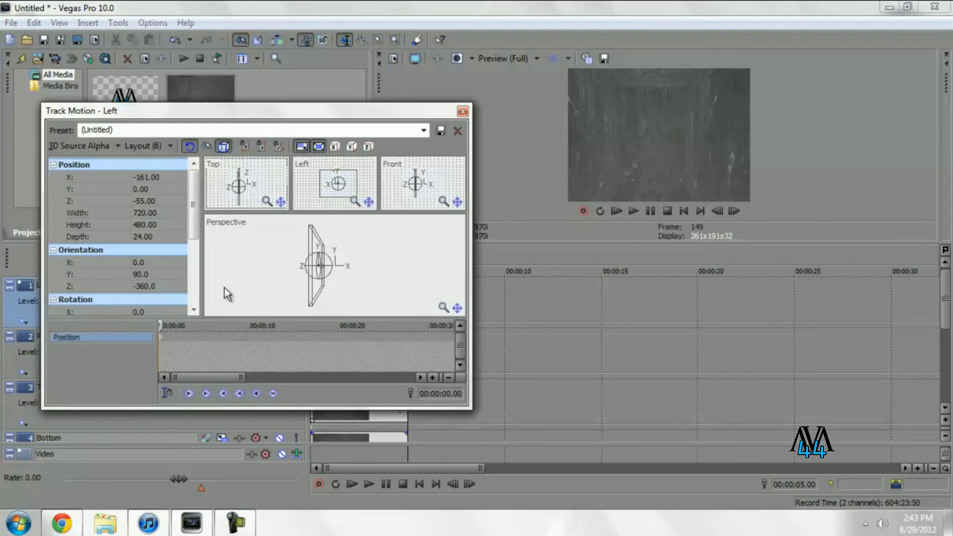
double_click(138, 177)
click(142, 177)
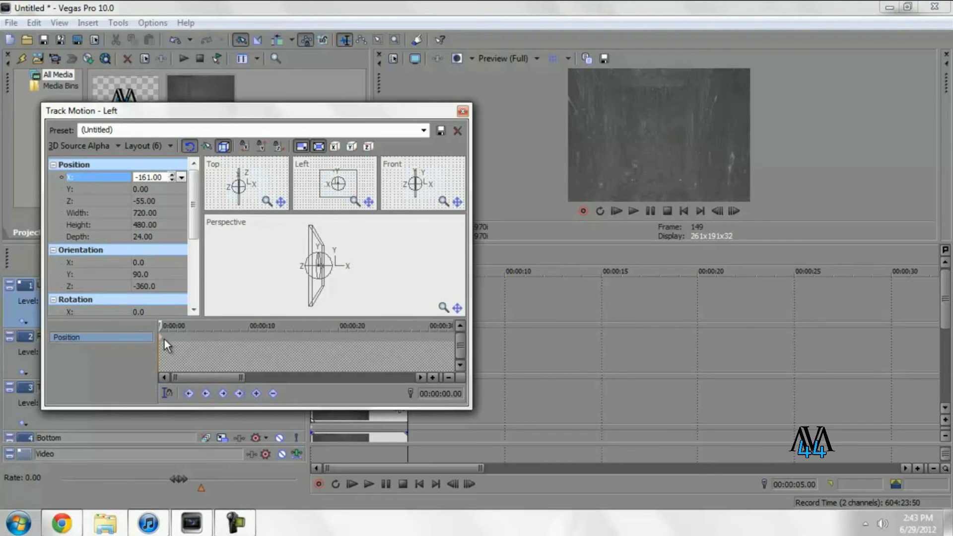
drag(161, 326, 203, 325)
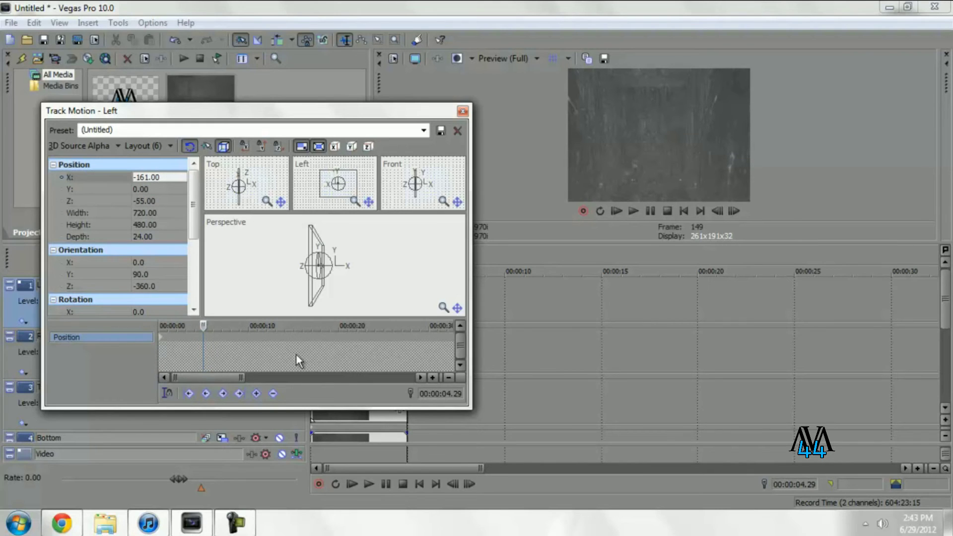
click(239, 396)
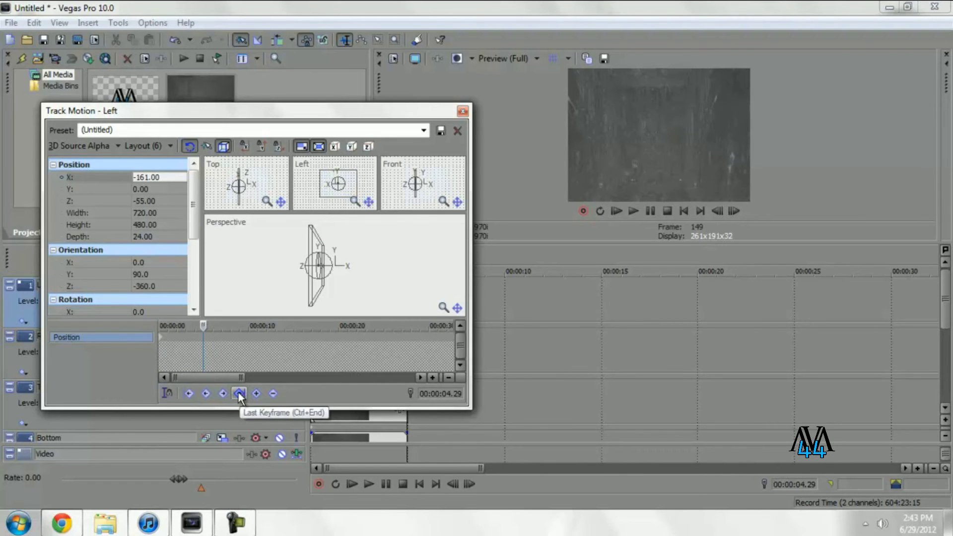
click(142, 178)
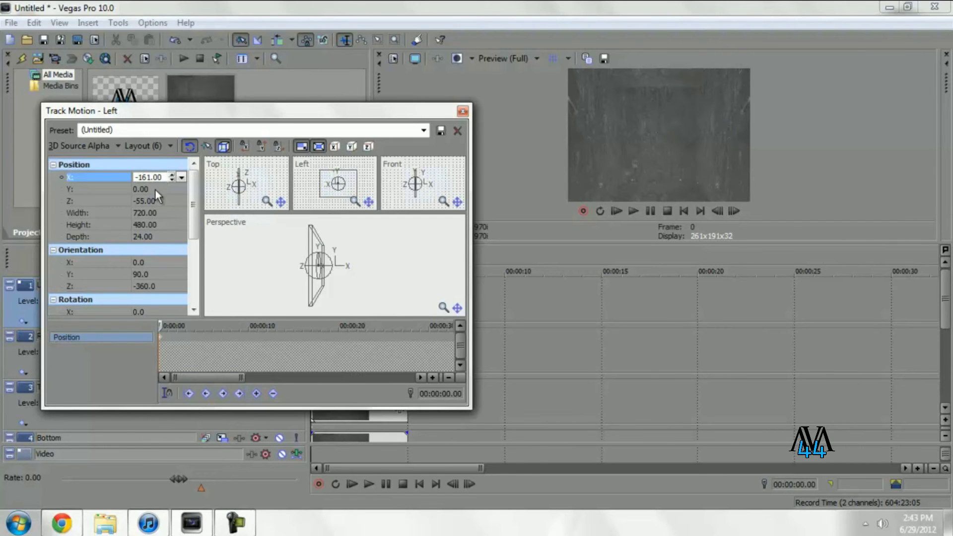
key(Return)
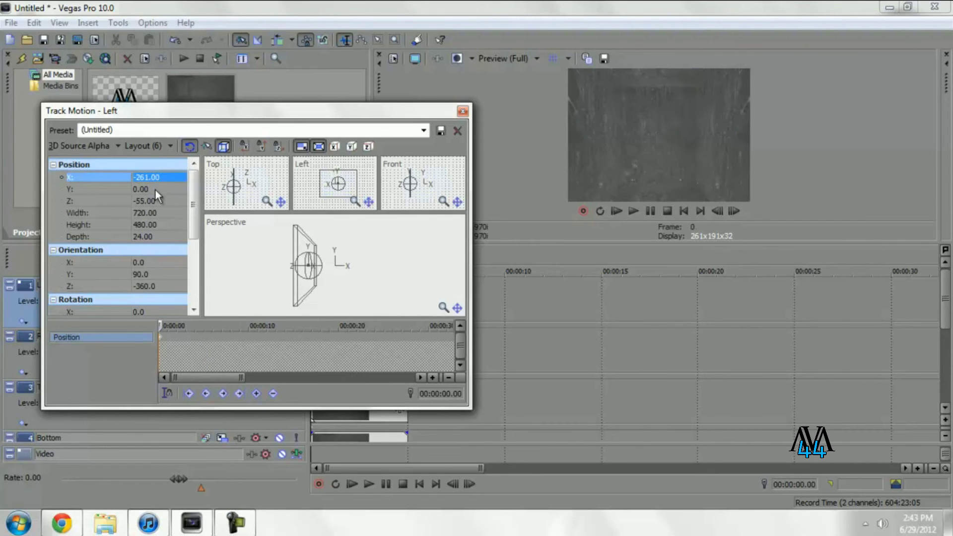
click(461, 112)
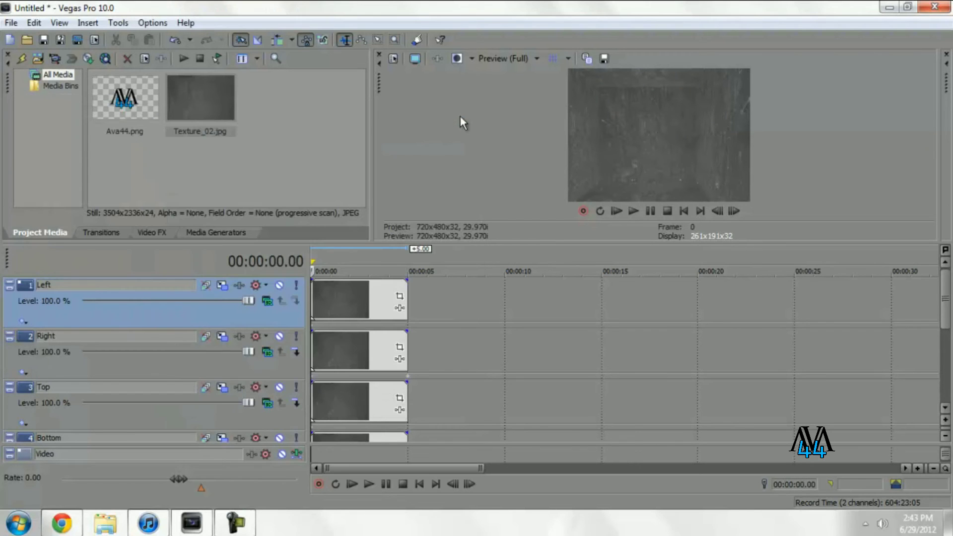
click(945, 408)
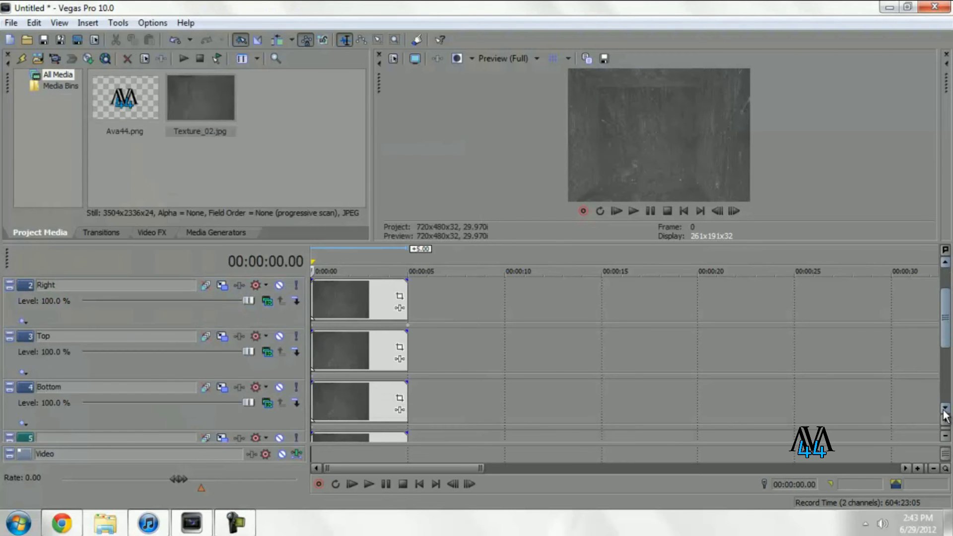
Give the Top track a position keyframe at 5 seconds with X -100
click(222, 336)
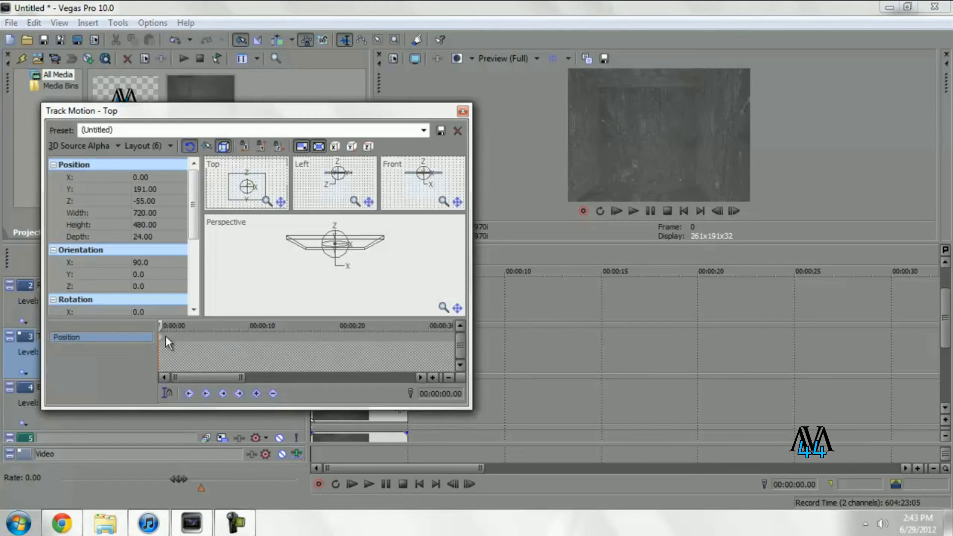
click(451, 394)
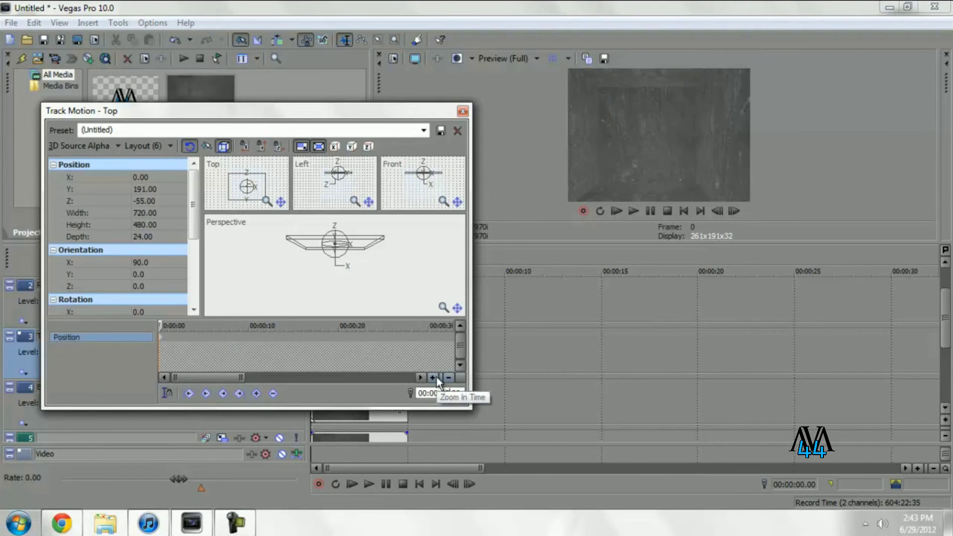
key(Return)
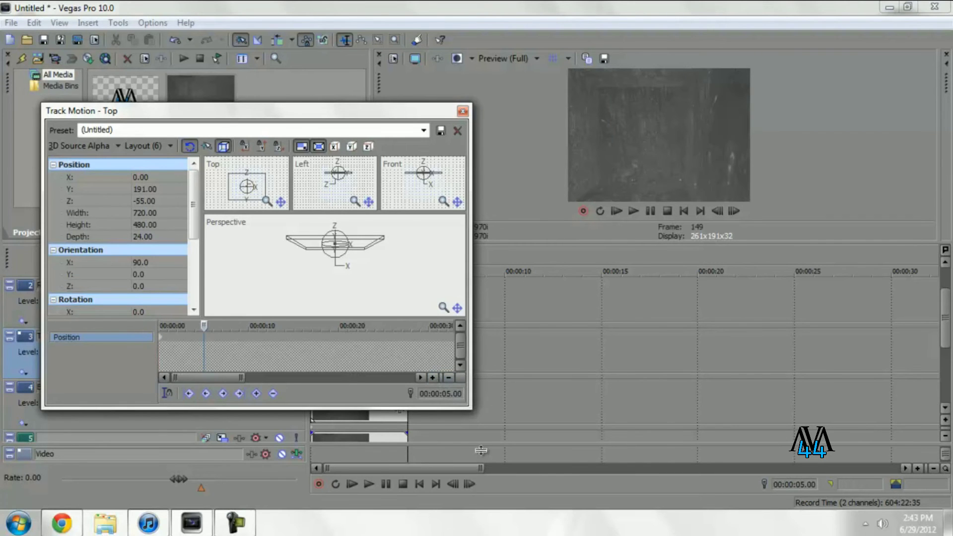
click(148, 180)
text(-)
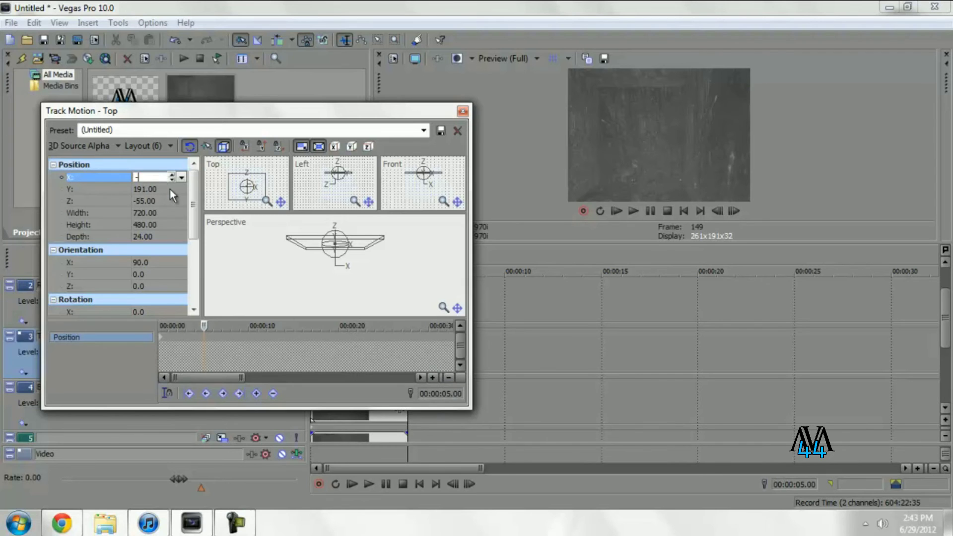
text(100)
key(Return)
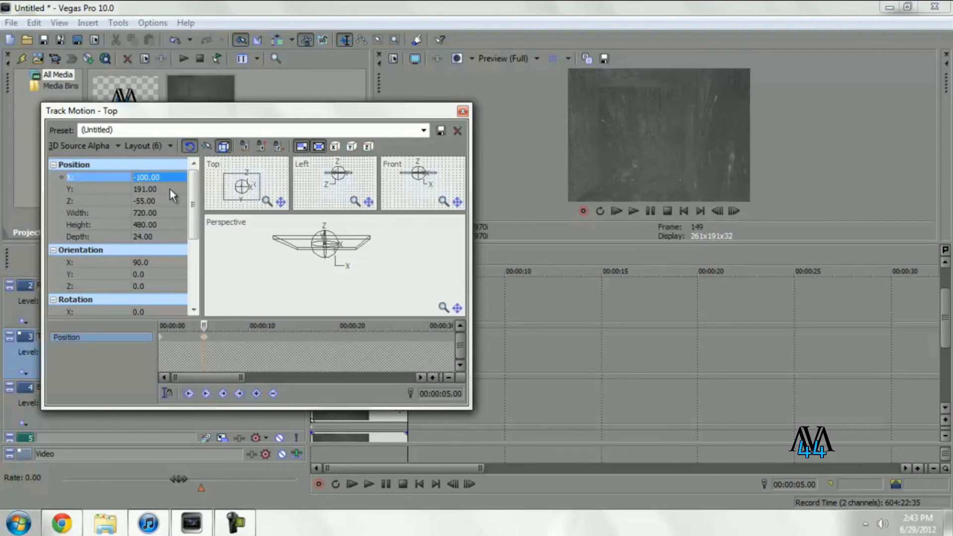
click(463, 110)
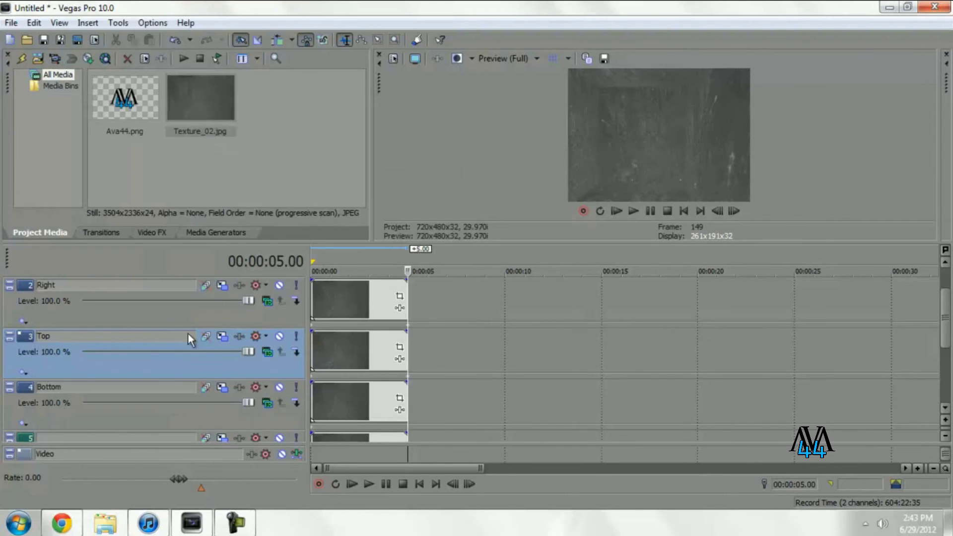
Give the Bottom track a position keyframe at 5 seconds with X -100
click(228, 389)
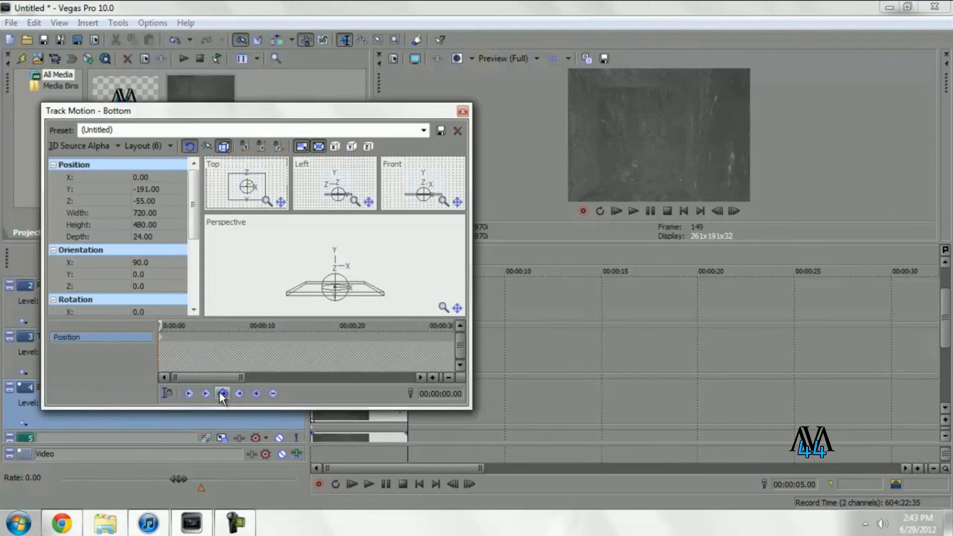
click(448, 394)
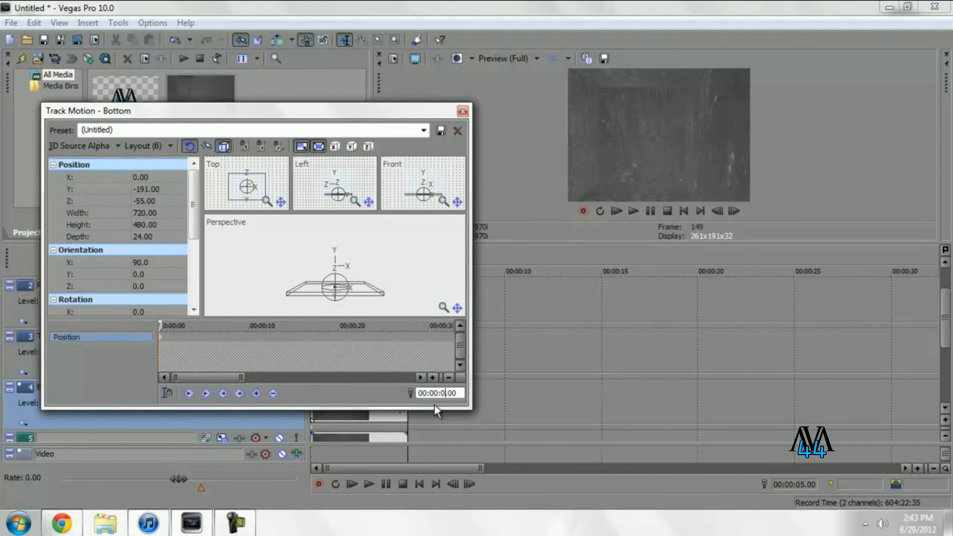
key(Return)
click(158, 177)
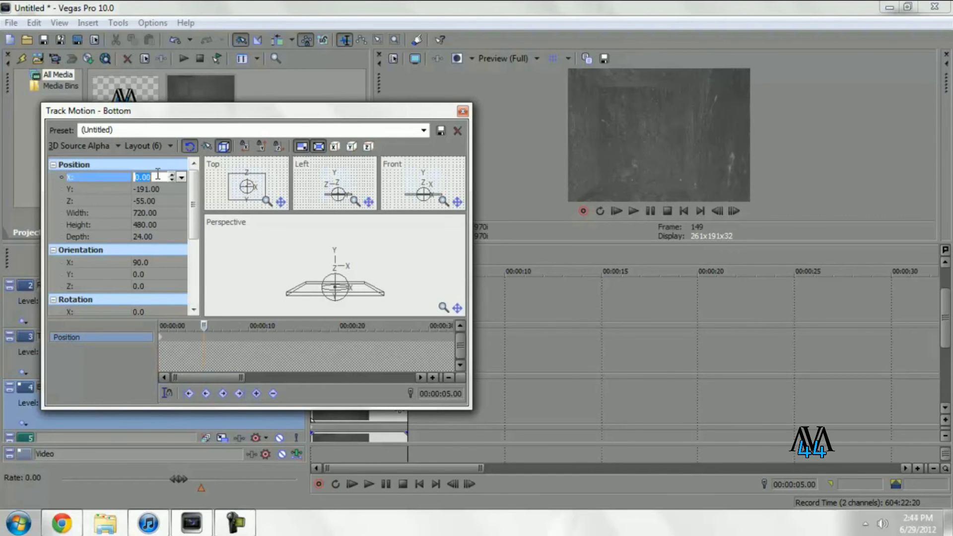
text(-100)
key(Return)
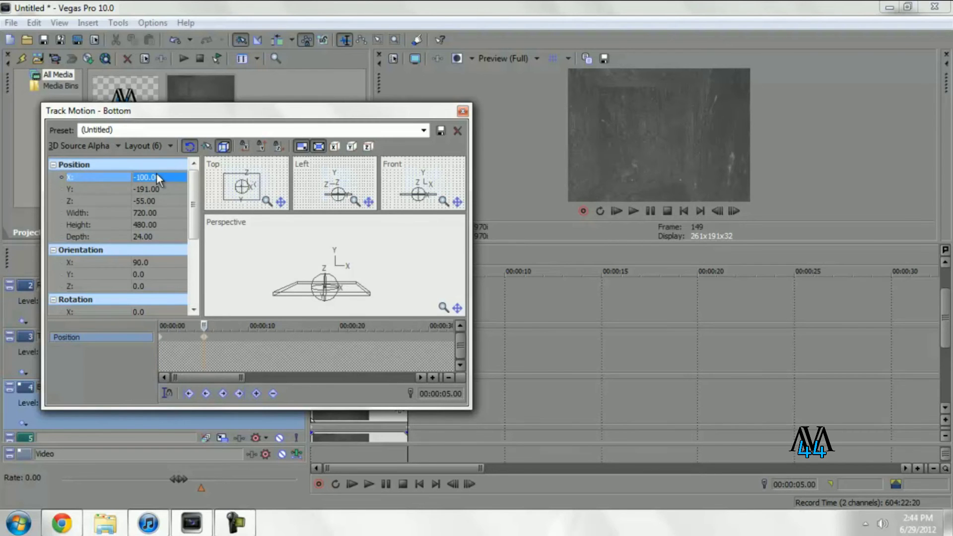
click(461, 110)
Play the corridor animation from the start and pause it at about 3 seconds
click(352, 485)
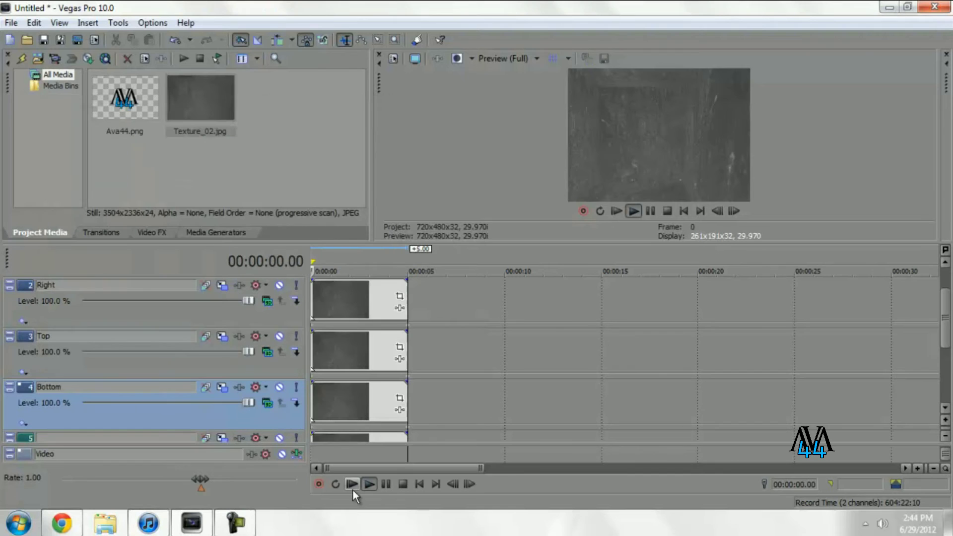
click(384, 481)
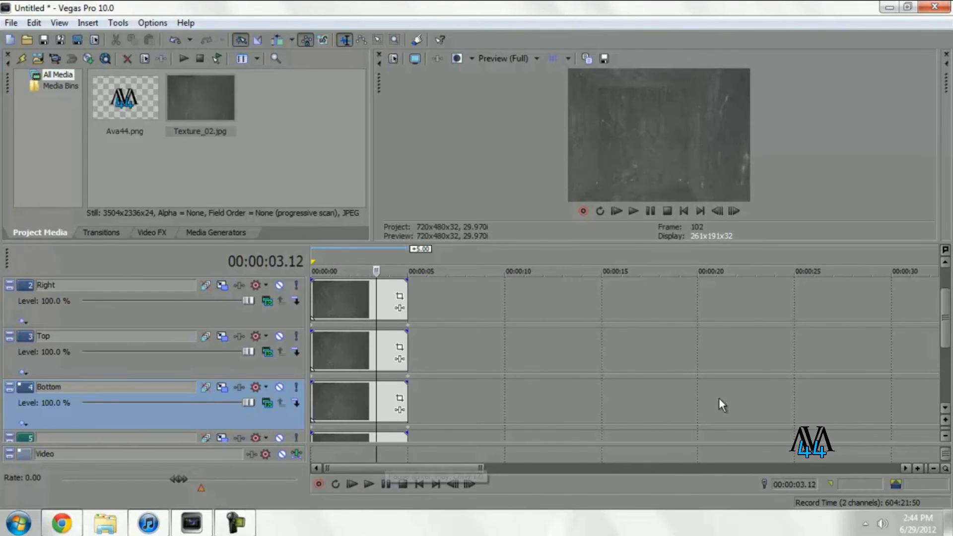
drag(946, 330, 946, 312)
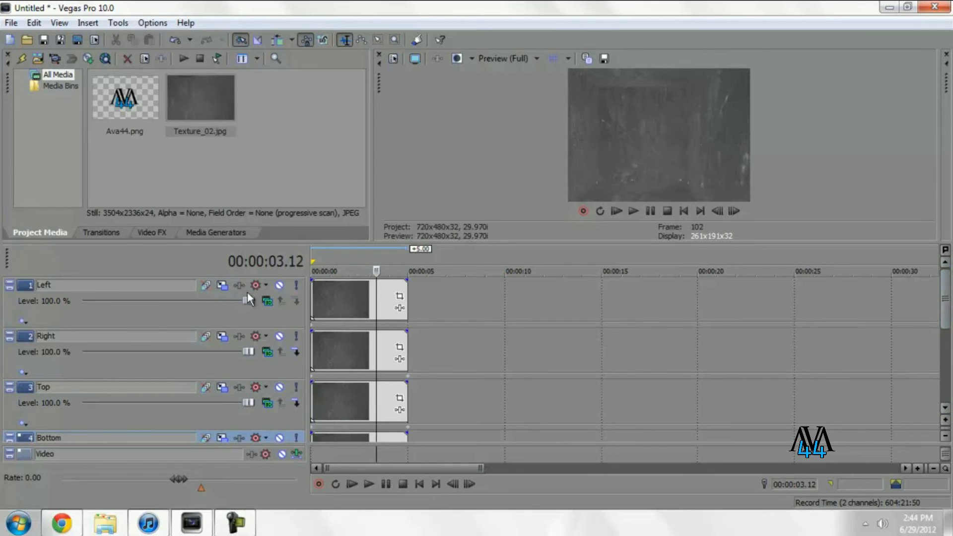
click(222, 285)
Set the Left track's starting Position X to -161 and scrub the motion to check the wall
click(161, 346)
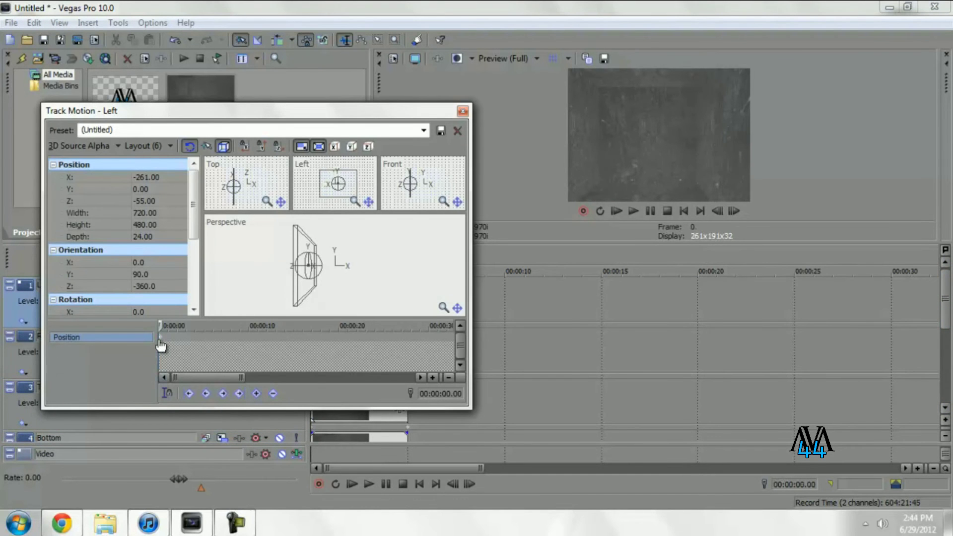
double_click(142, 177)
click(140, 177)
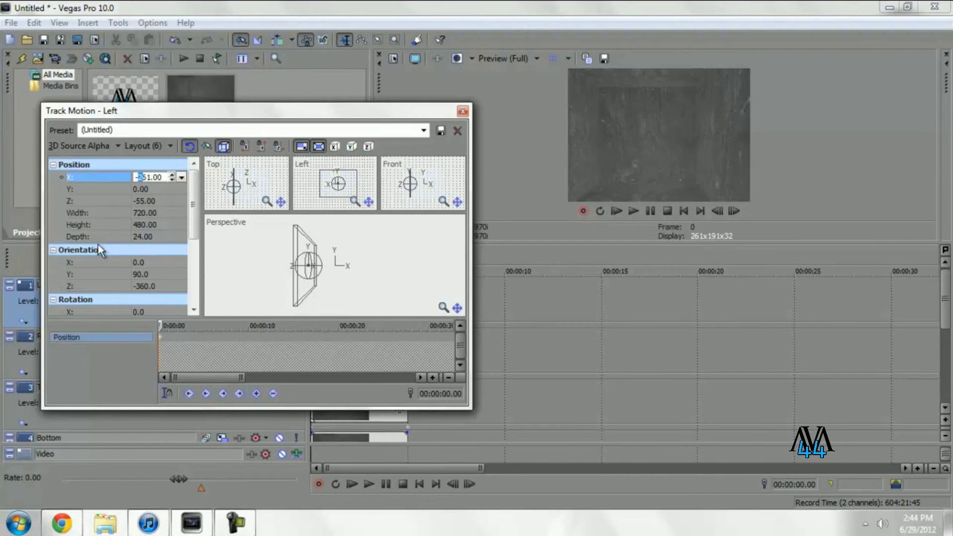
text(1)
key(Return)
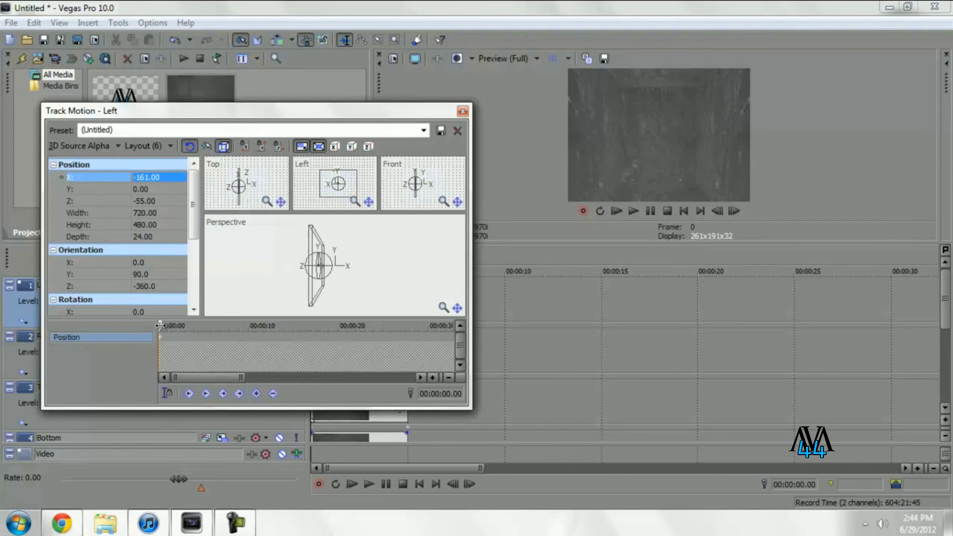
click(176, 325)
drag(176, 326, 204, 326)
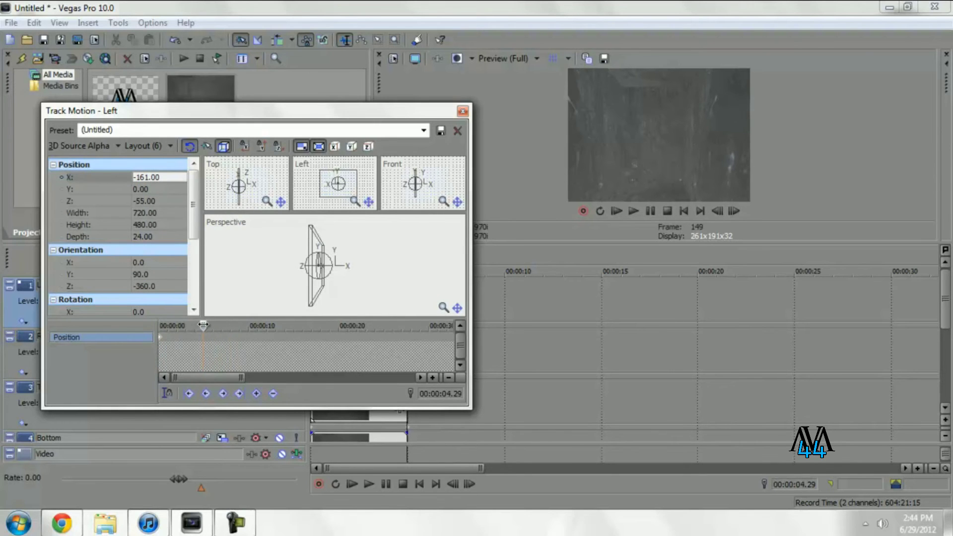
Correct the Left track's starting Position X to -262
click(223, 394)
click(141, 178)
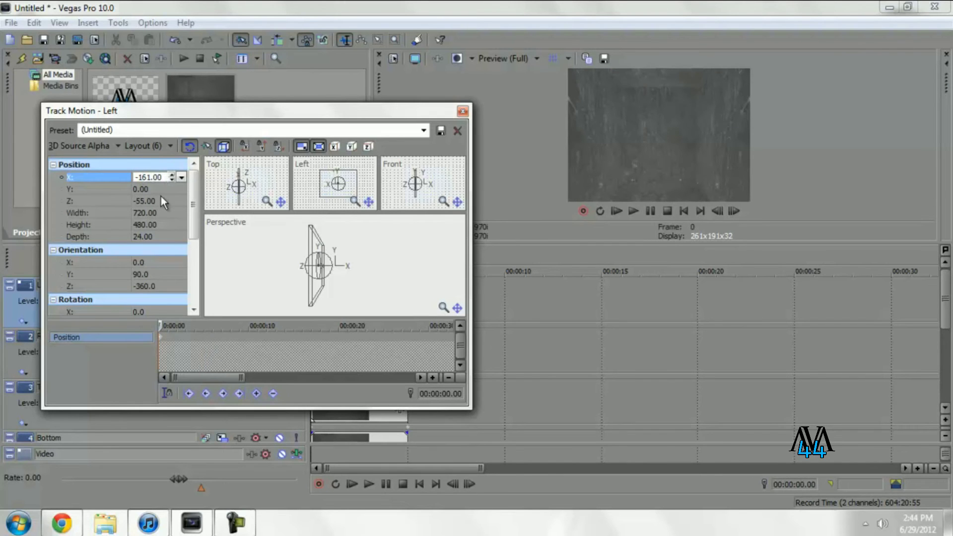
text(-62)
key(Return)
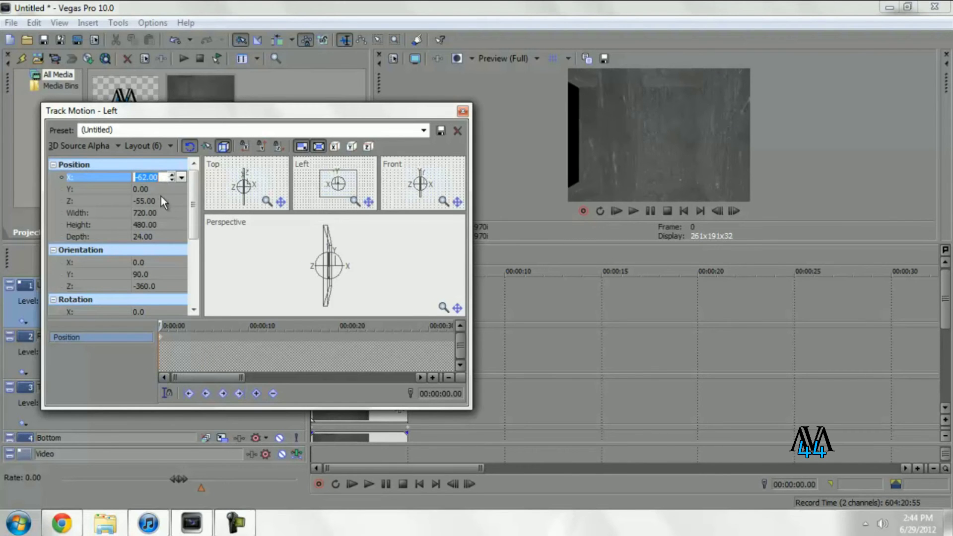
click(138, 177)
key(Return)
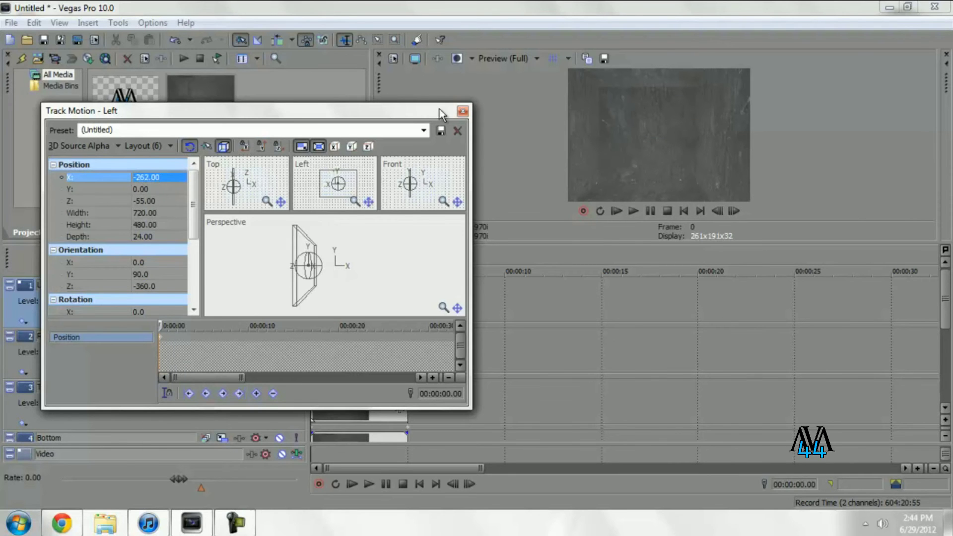
Close Track Motion, then play the corridor animation and pause it
click(463, 111)
click(369, 484)
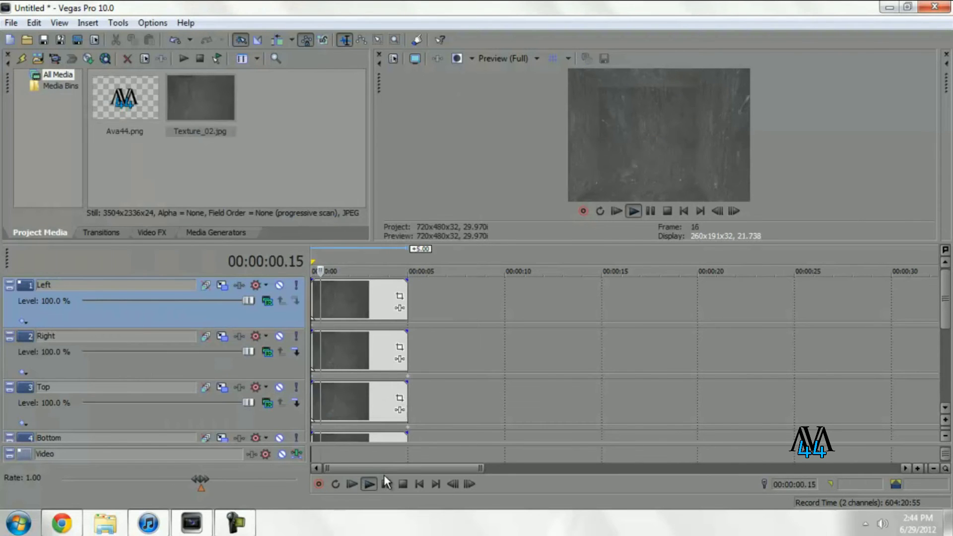
click(386, 484)
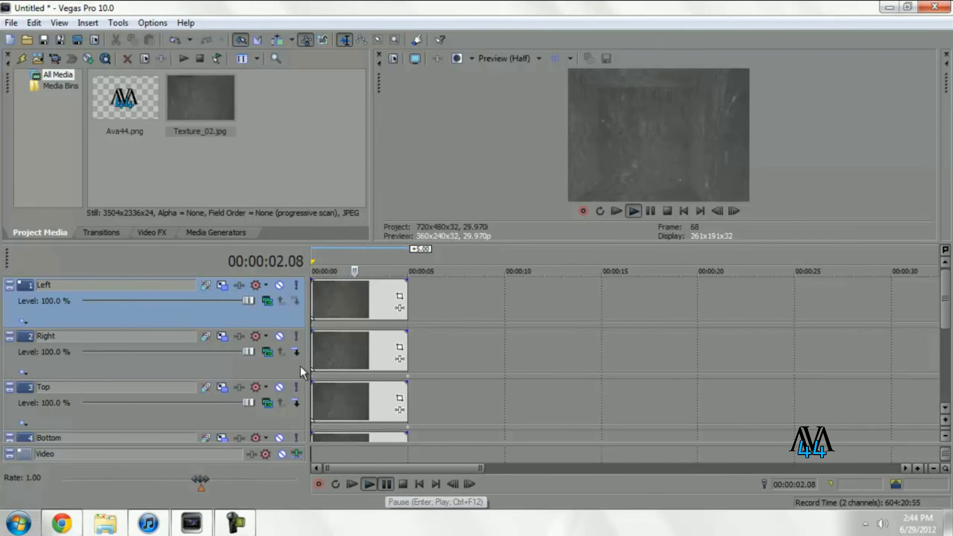
Change the Left track's starting Position X to -162 and scrub the motion to preview it
click(222, 285)
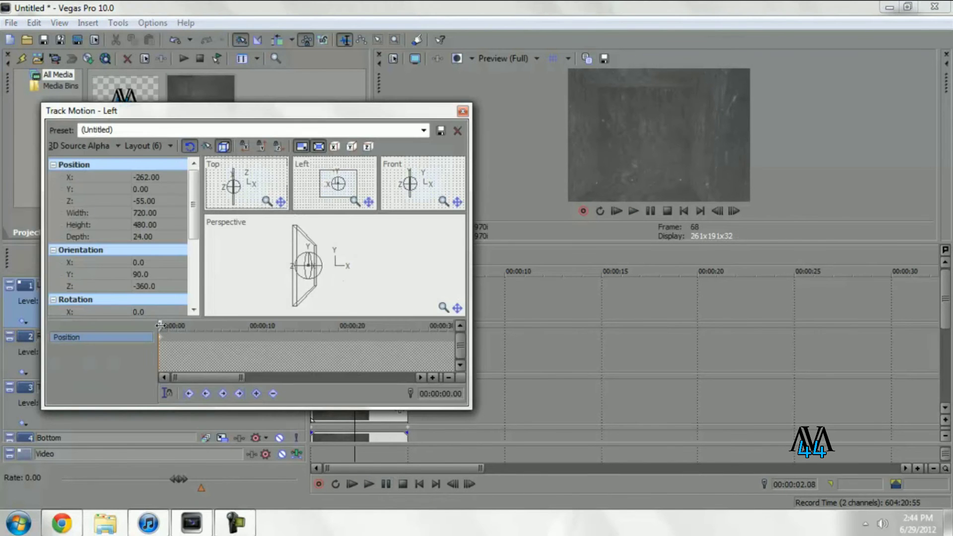
click(141, 178)
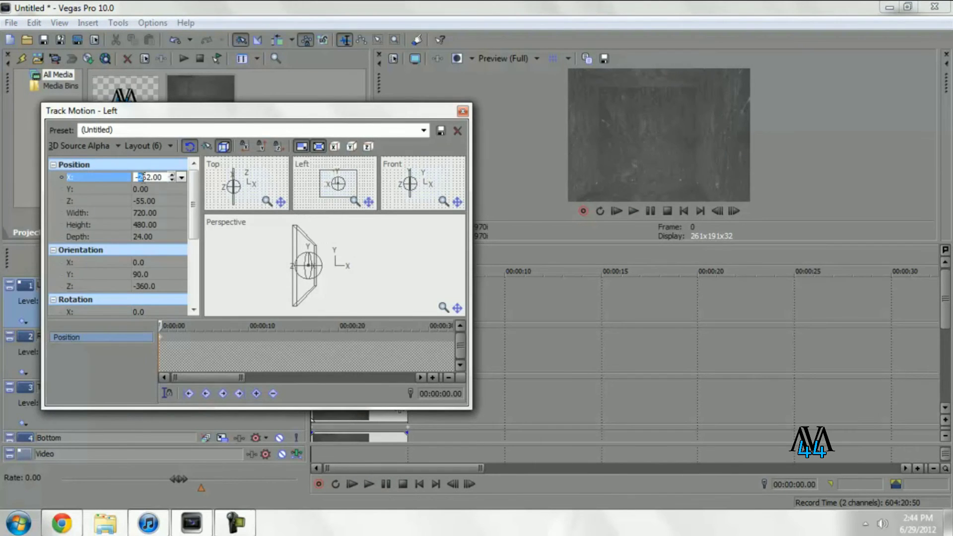
key(BackSpace)
text(1)
key(Return)
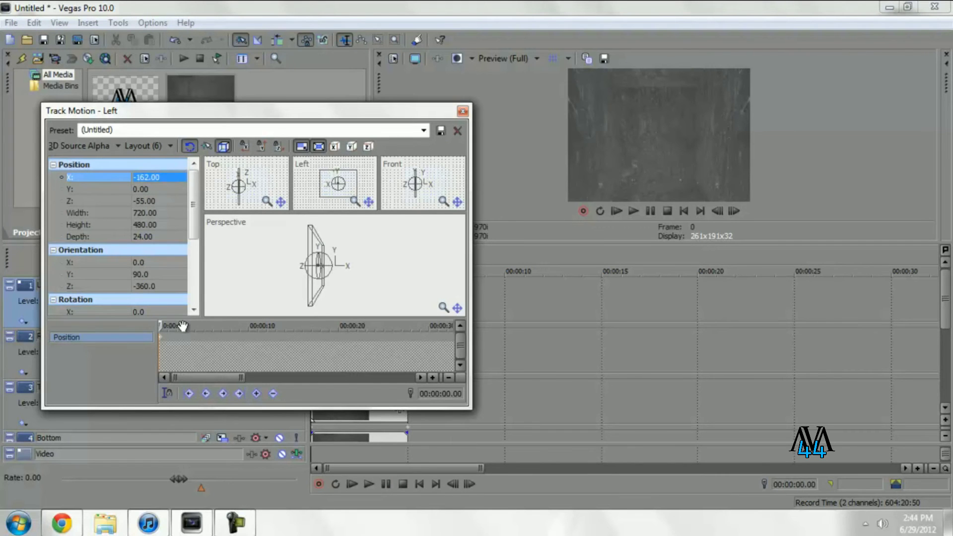
drag(183, 326, 203, 333)
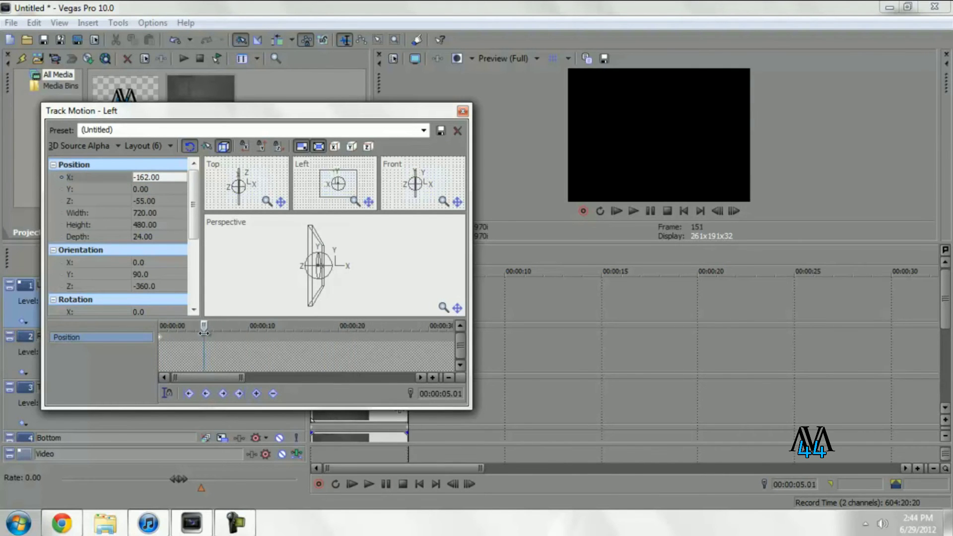
click(208, 392)
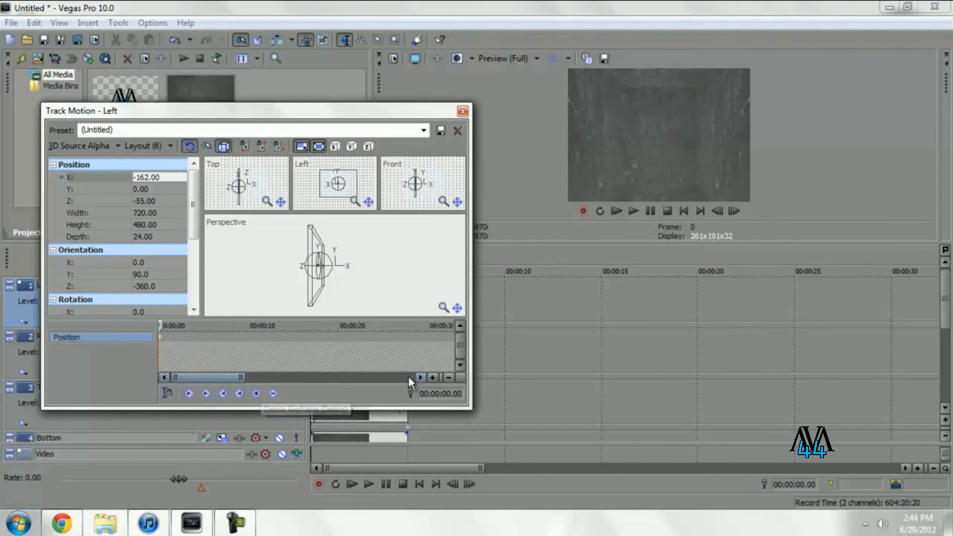
Add a 5-second keyframe that moves the Left track to Position X -262
click(451, 394)
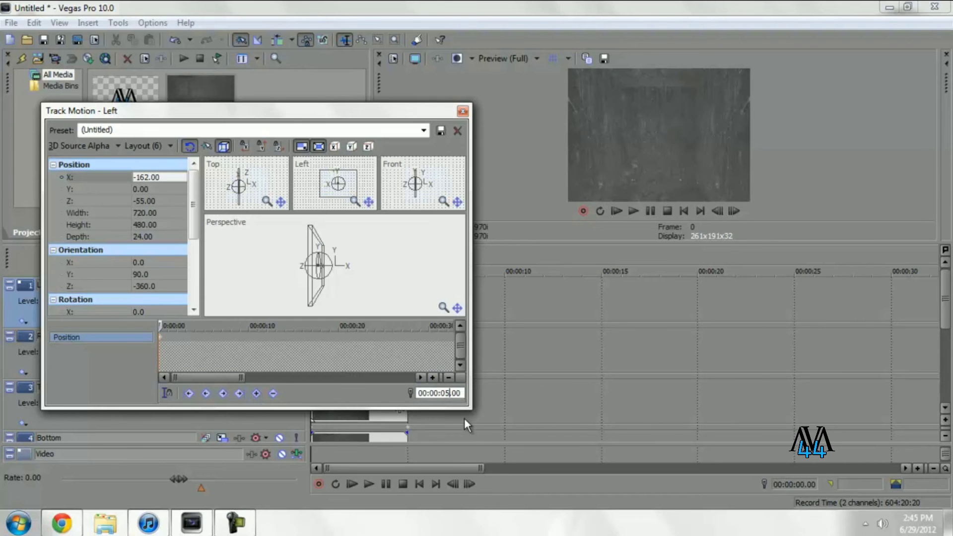
key(Return)
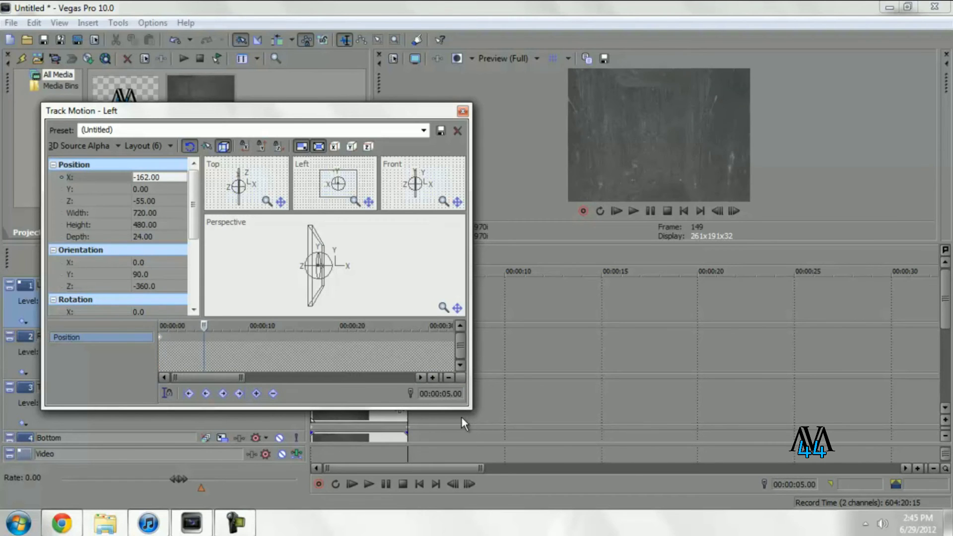
click(145, 178)
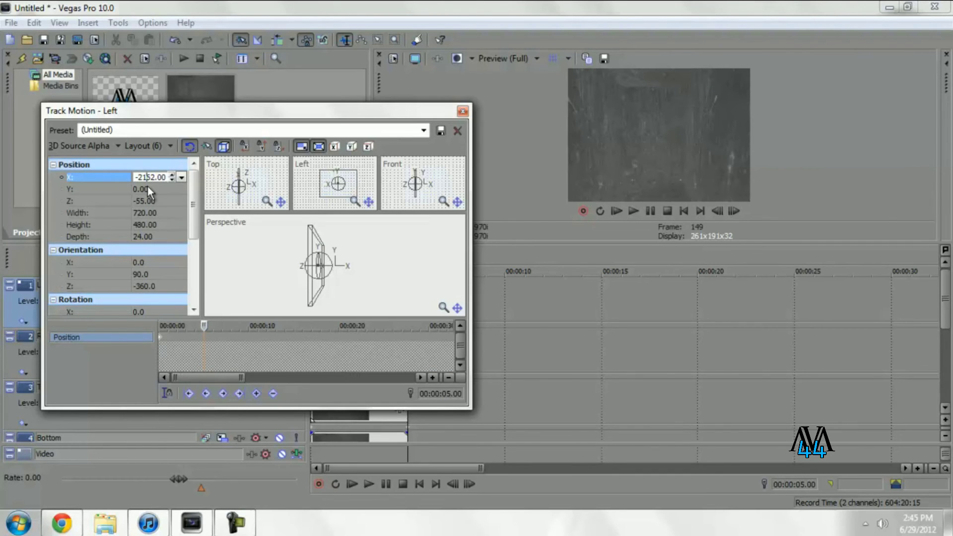
key(Delete)
text(6)
key(Return)
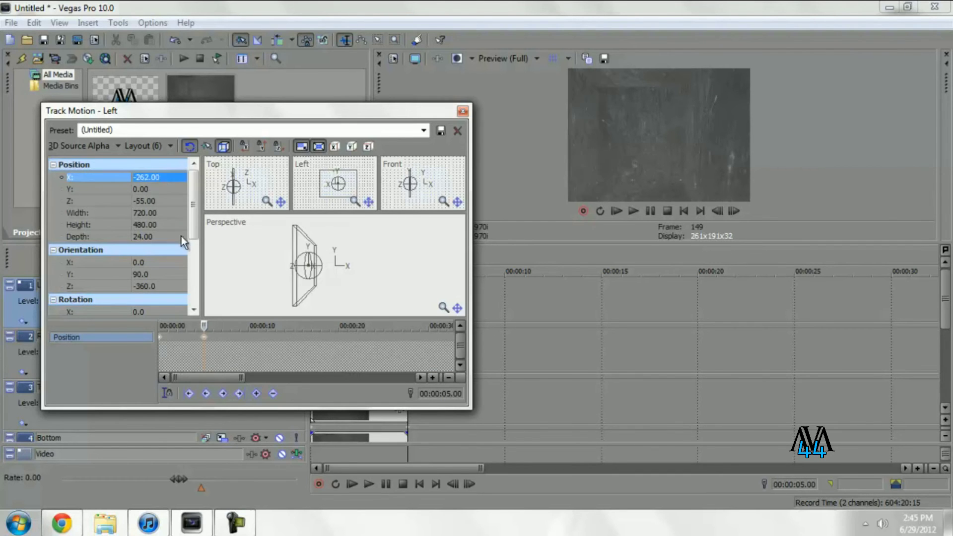
click(164, 338)
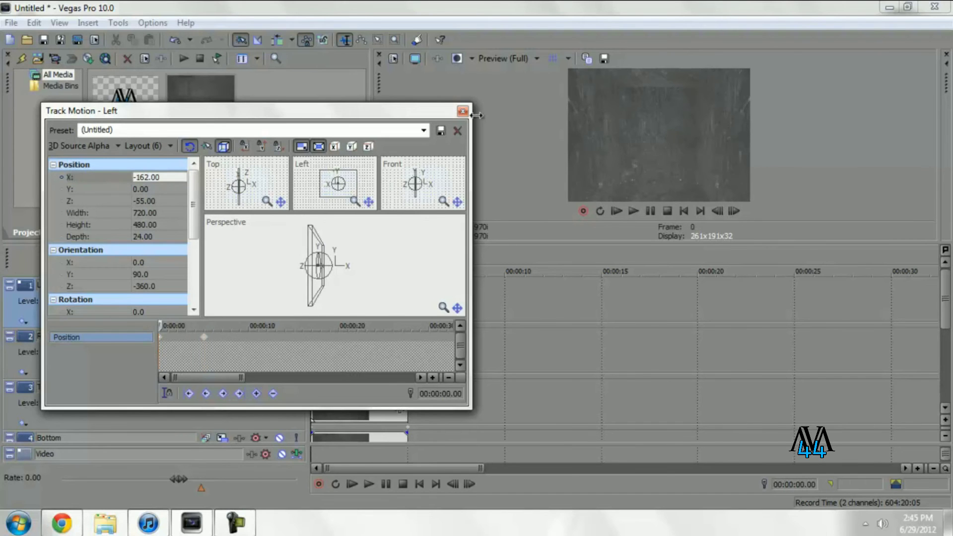
Close the Left track's motion settings, play the corridor, and pause at about 4 seconds
click(463, 111)
click(371, 485)
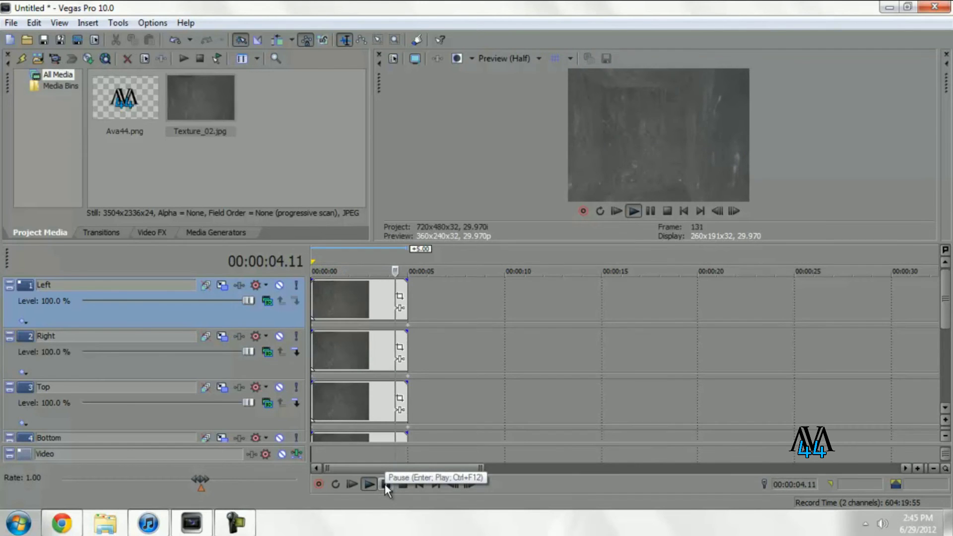
click(386, 485)
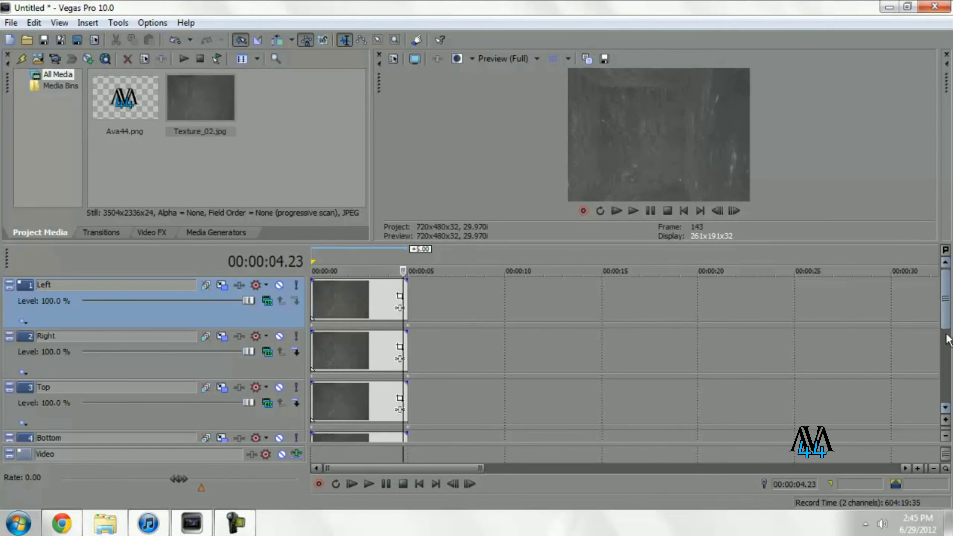
Rename track 5 to 'Middle'
drag(947, 323, 948, 394)
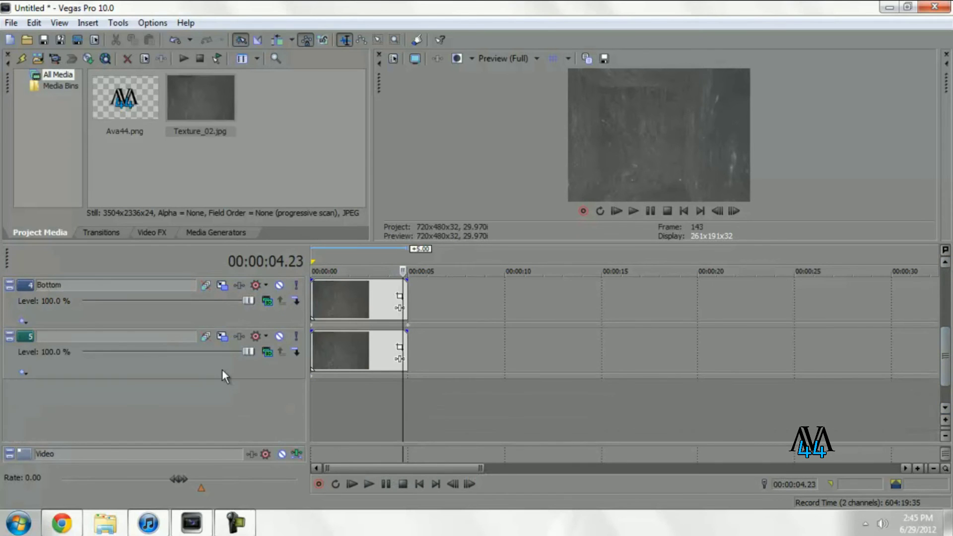
double_click(113, 340)
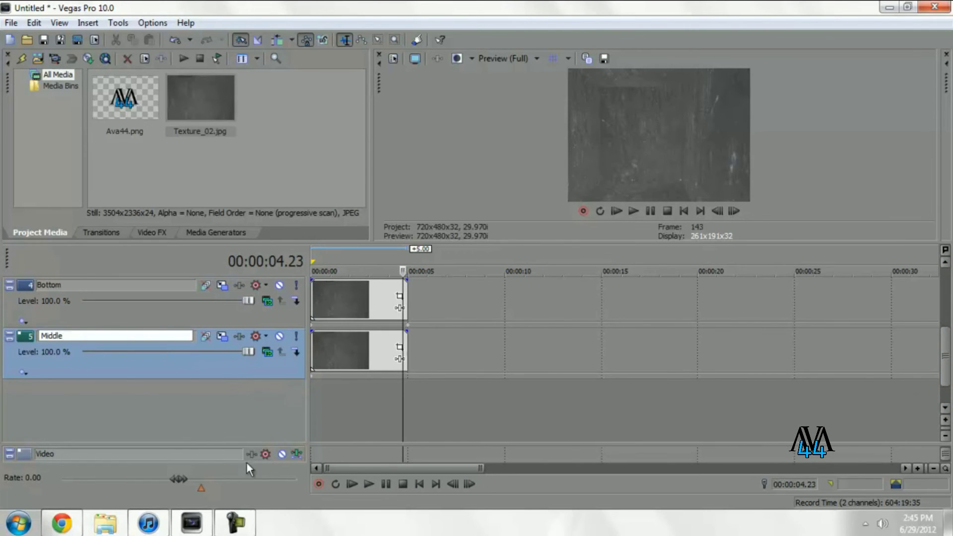
key(Return)
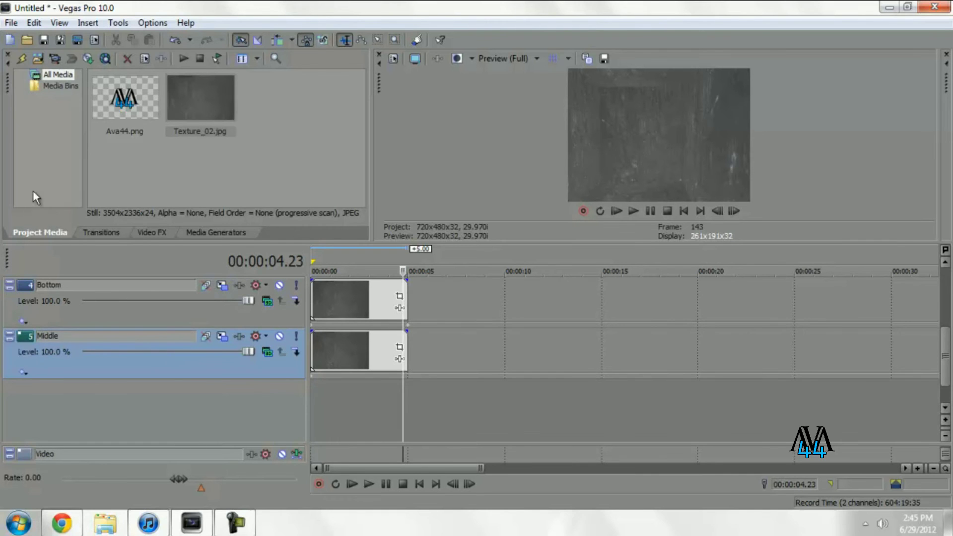
Give the Middle track a 5-second keyframe at X -100, then play the project from the start
click(221, 337)
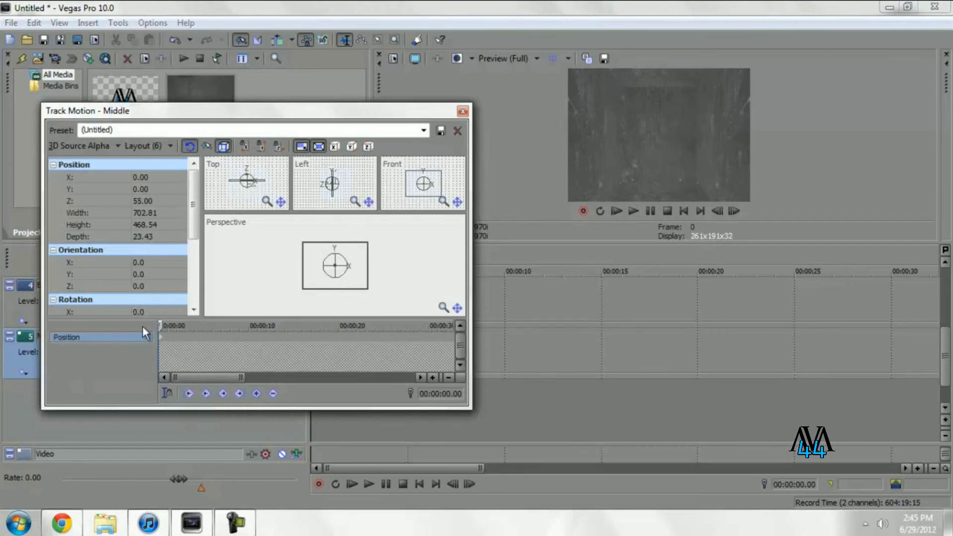
click(451, 394)
key(Return)
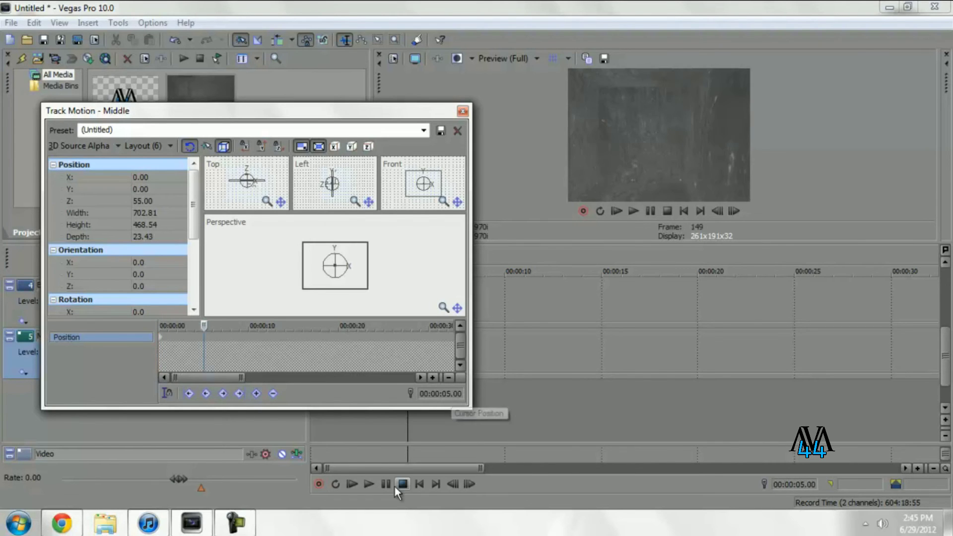
click(143, 177)
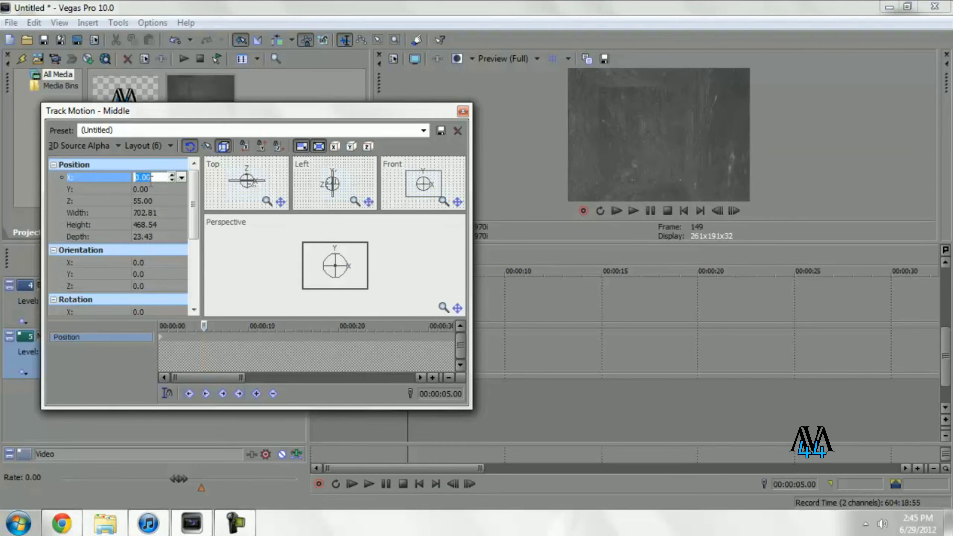
text(-100)
key(Return)
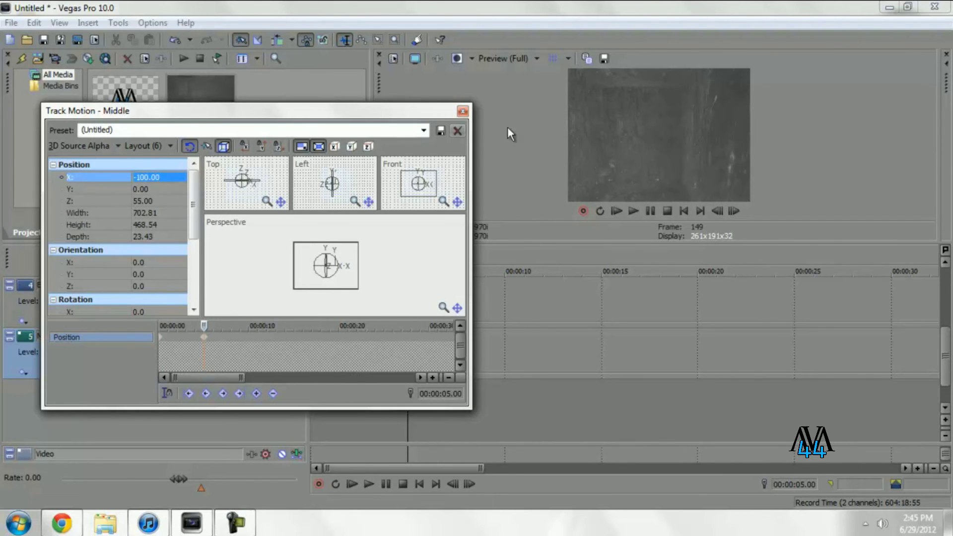
click(462, 112)
click(368, 484)
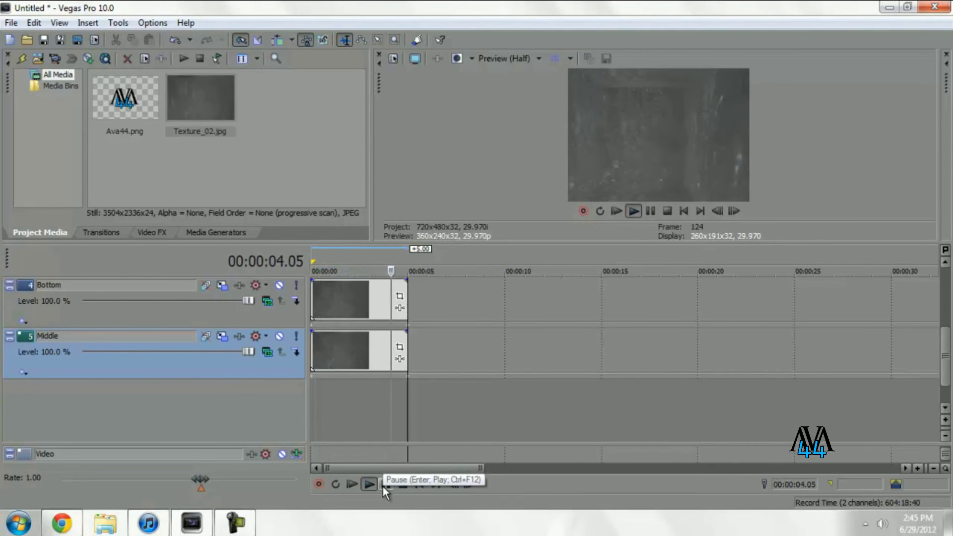
Stop playback at 00:00:02.15 and scroll the track list back up to the Left track
click(359, 251)
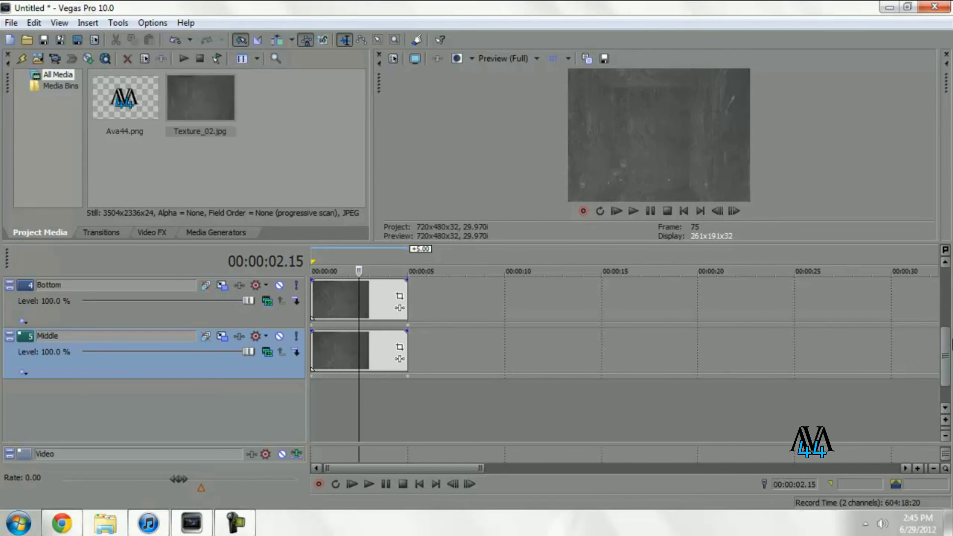
drag(948, 360, 947, 340)
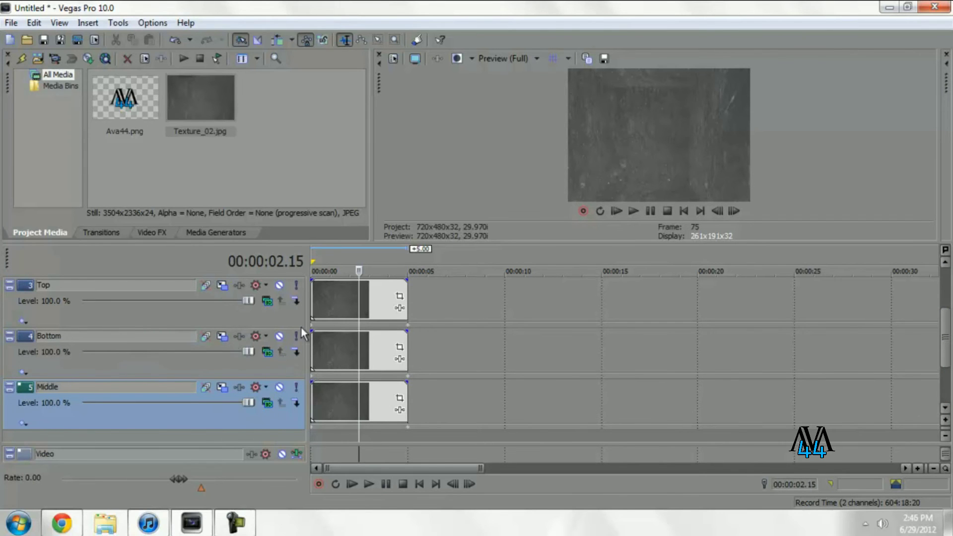
scroll(278, 318, up, 2)
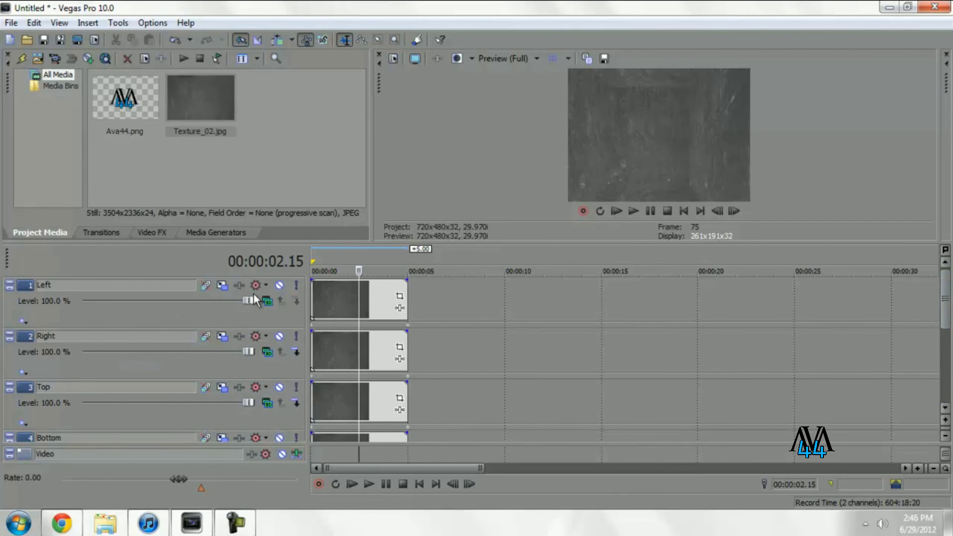
Add the Sony Bump Map effect to the Left track's texture event
click(400, 308)
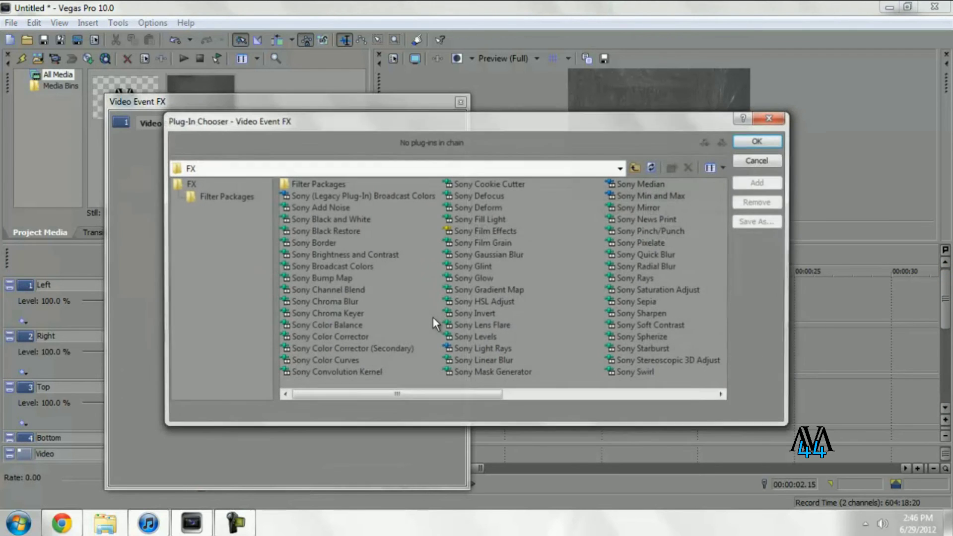
double_click(326, 278)
key(Return)
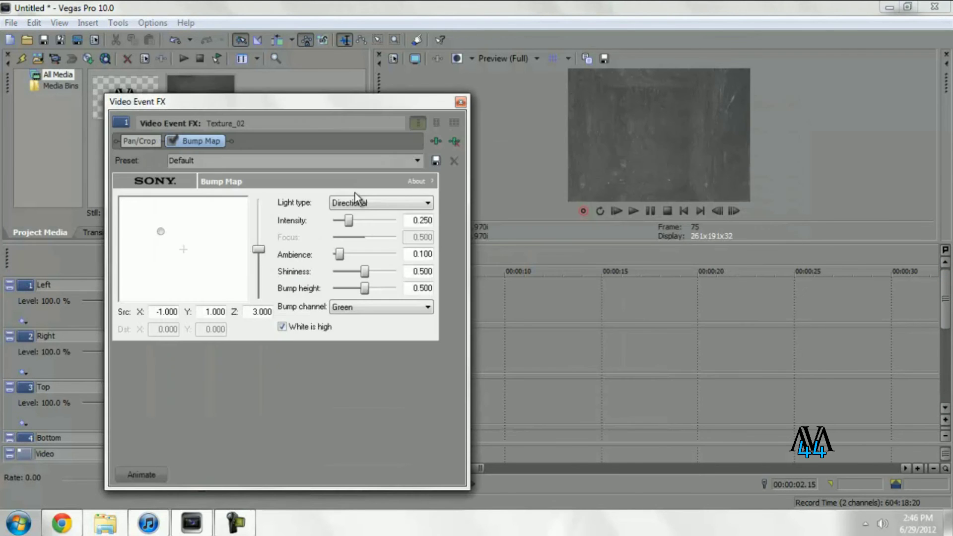
Set the Bump Map to a lower-left Spotlight with ambience 0.733 and higher focus and shininess
click(377, 205)
click(375, 224)
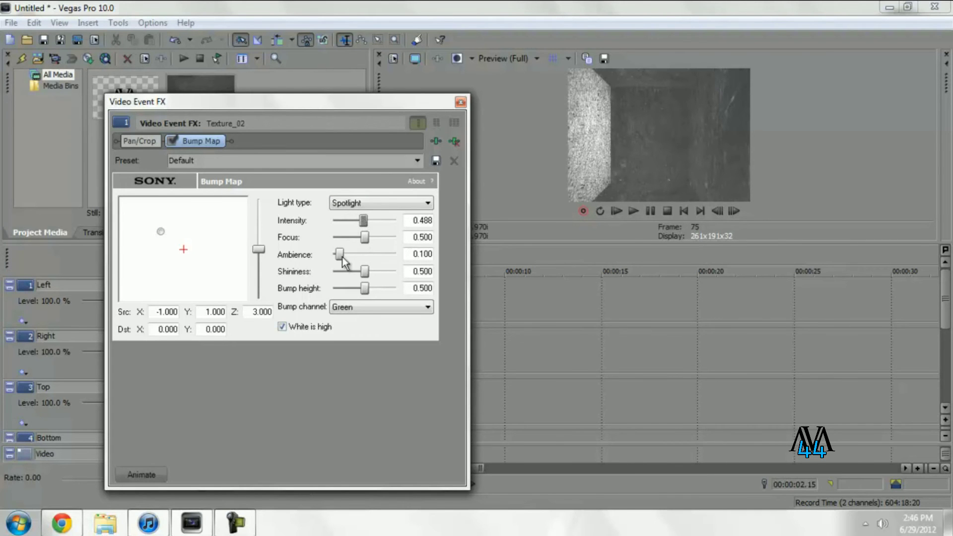
drag(341, 257, 380, 255)
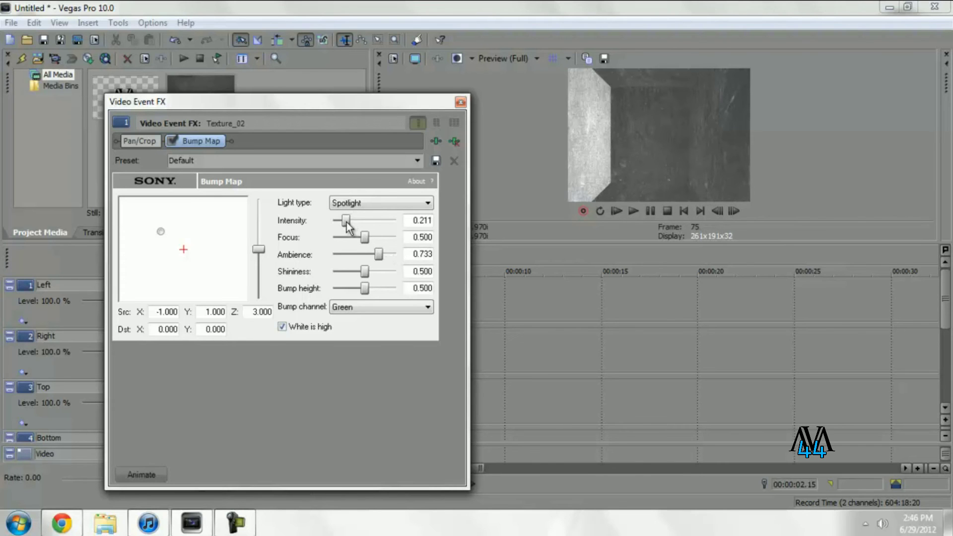
drag(159, 231, 111, 254)
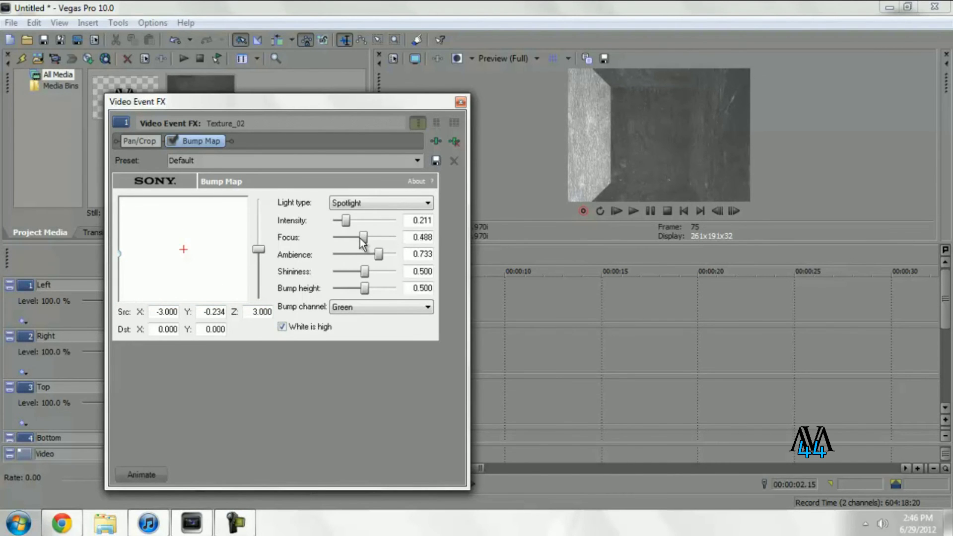
drag(350, 237, 393, 238)
mouse_move(368, 270)
mouse_down()
mouse_move(389, 275)
mouse_move(367, 275)
mouse_up()
Close the effects window and return to Chrome's ceiling texture image results, closing the Facebook tab
click(463, 101)
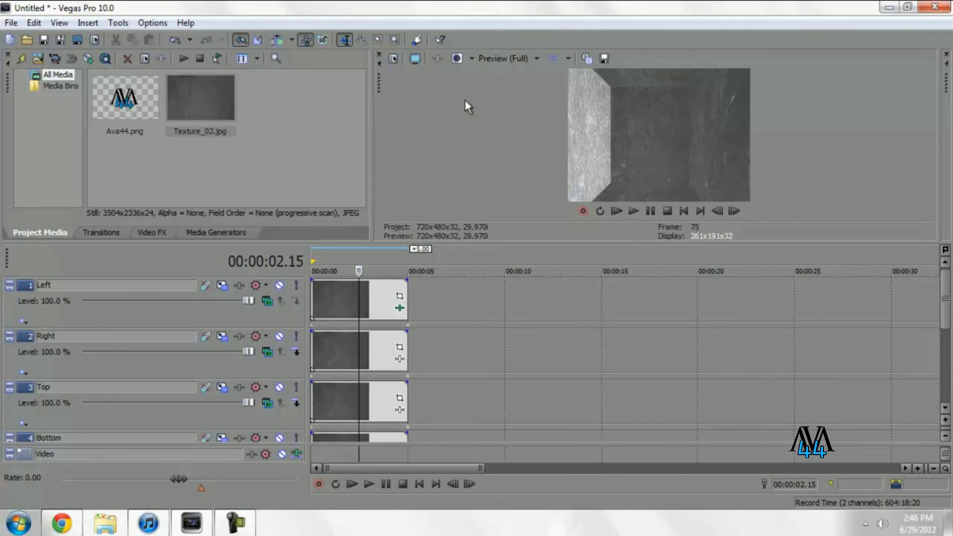
click(238, 529)
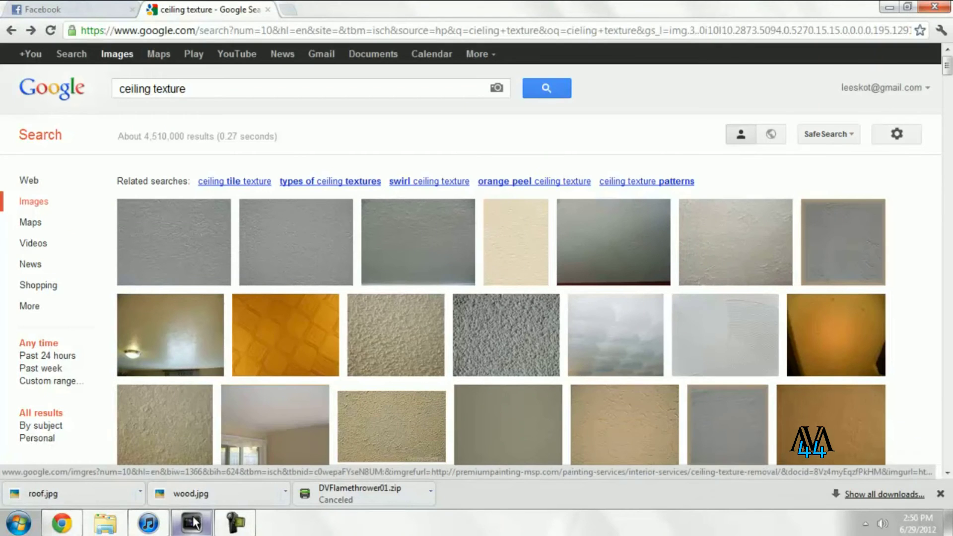
click(205, 524)
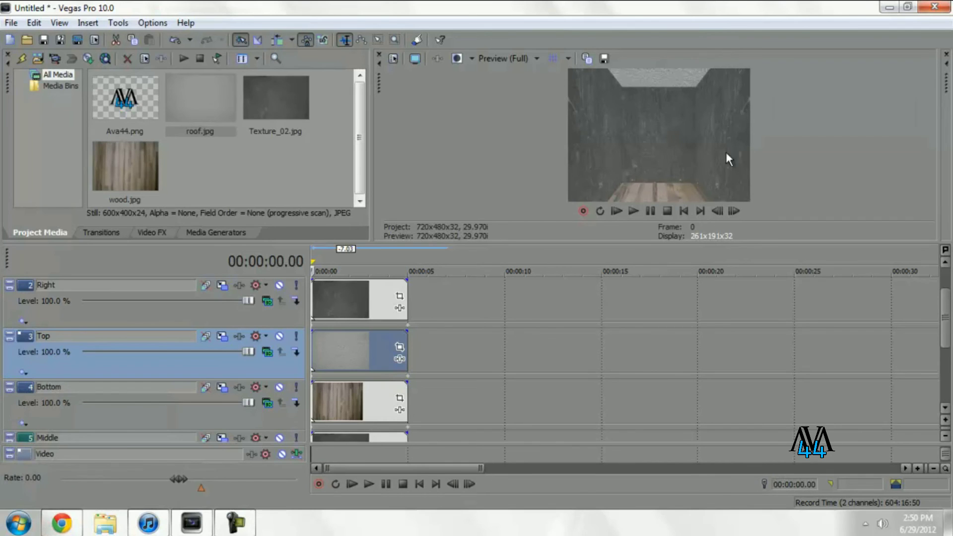
click(62, 523)
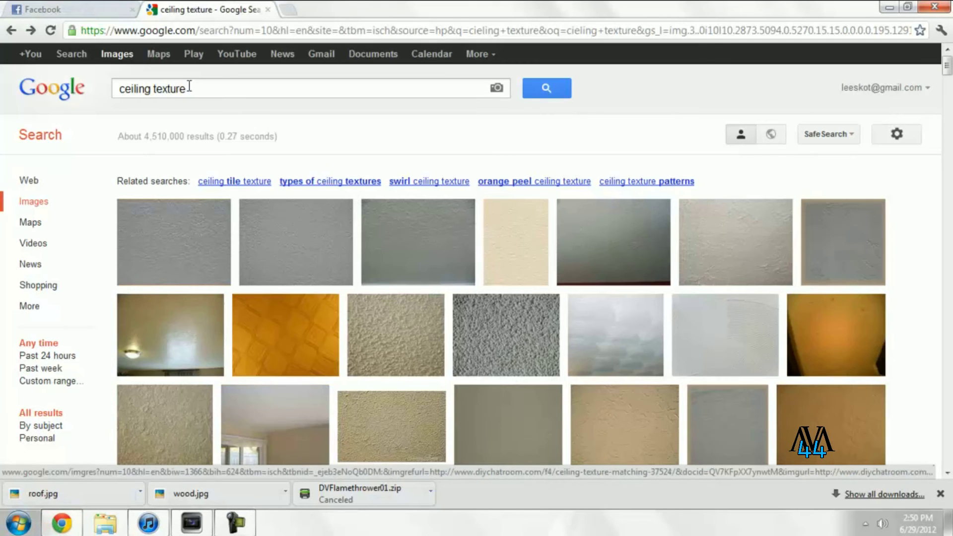
click(133, 10)
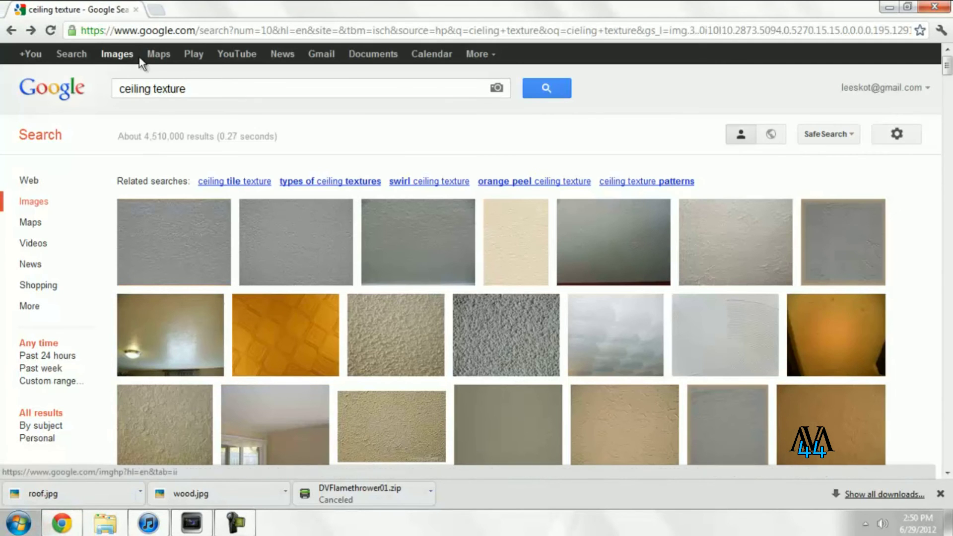
Change the Google Images search to 'wall texture' and browse the results
drag(152, 89, 72, 90)
text(wall)
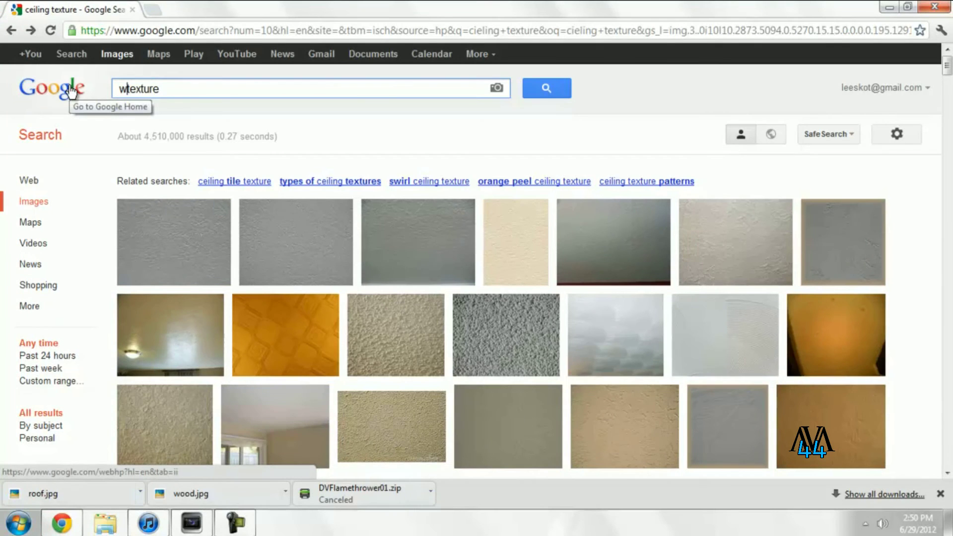
key(Return)
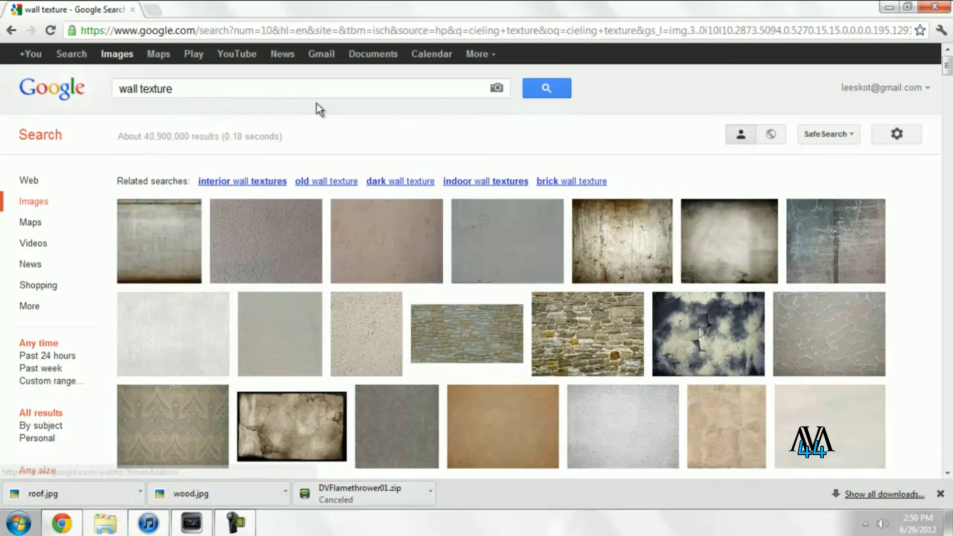
scroll(322, 103, down, 1)
scroll(443, 84, down, 6)
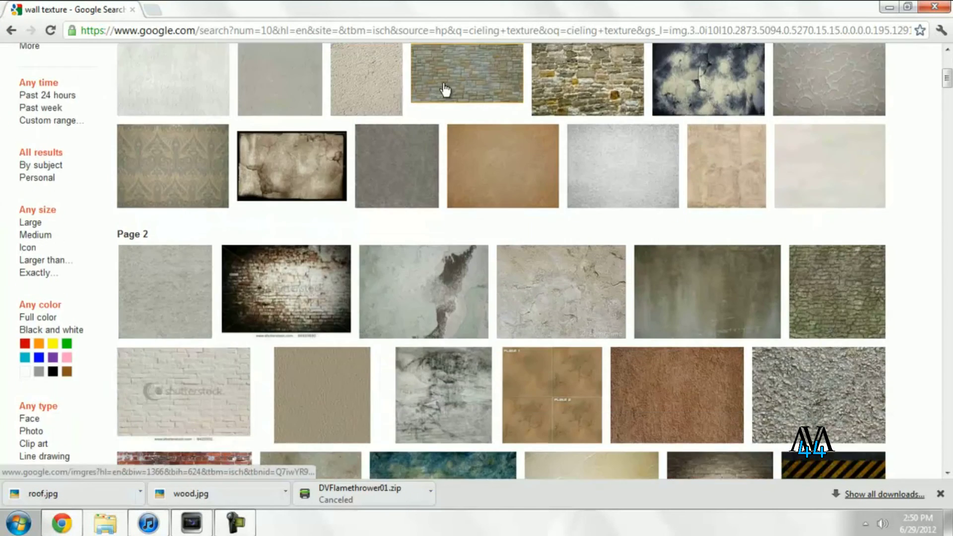
scroll(448, 132, down, 2)
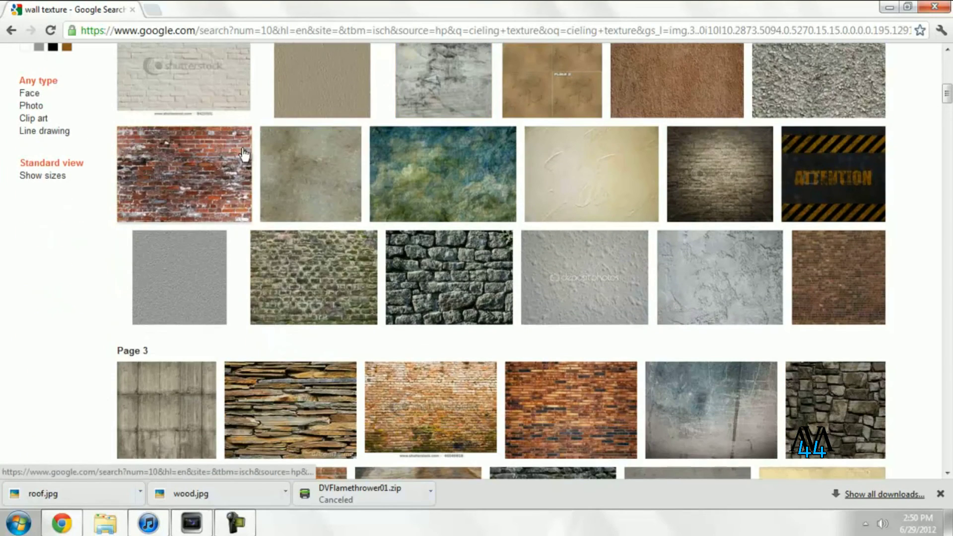
mouse_move(185, 189)
scroll(341, 227, up, 9)
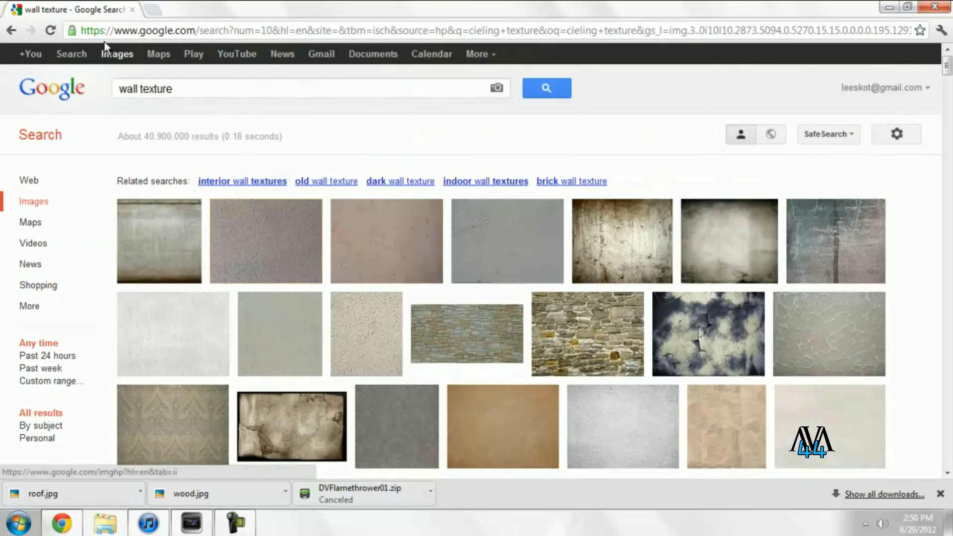
Refine the search to 'nice wall texture' and open the patterned damask wallpaper result
click(121, 89)
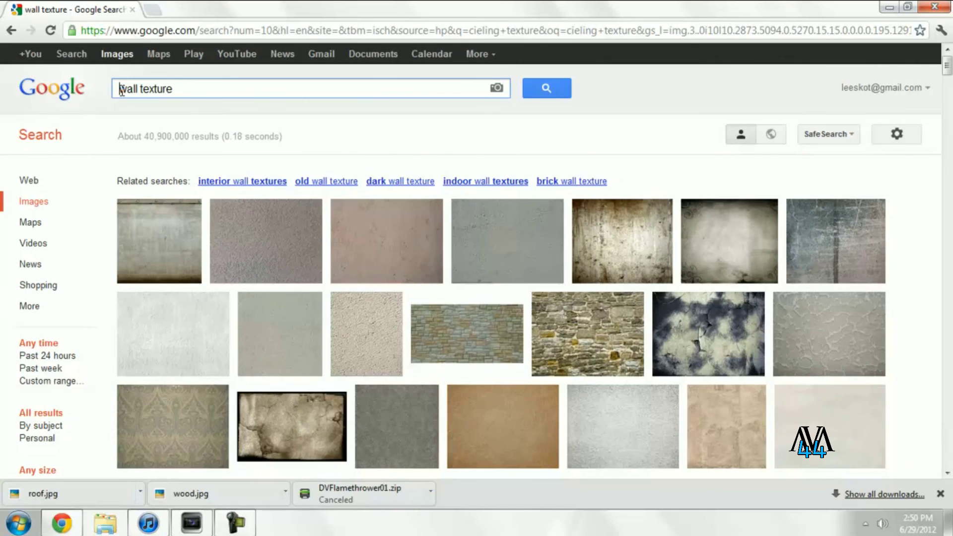
text(nice)
key(Return)
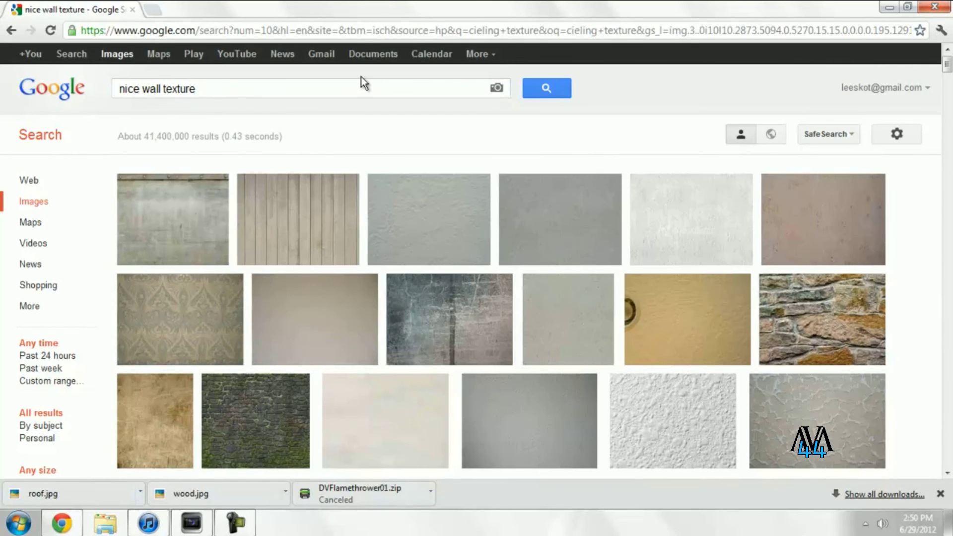
scroll(362, 94, down, 1)
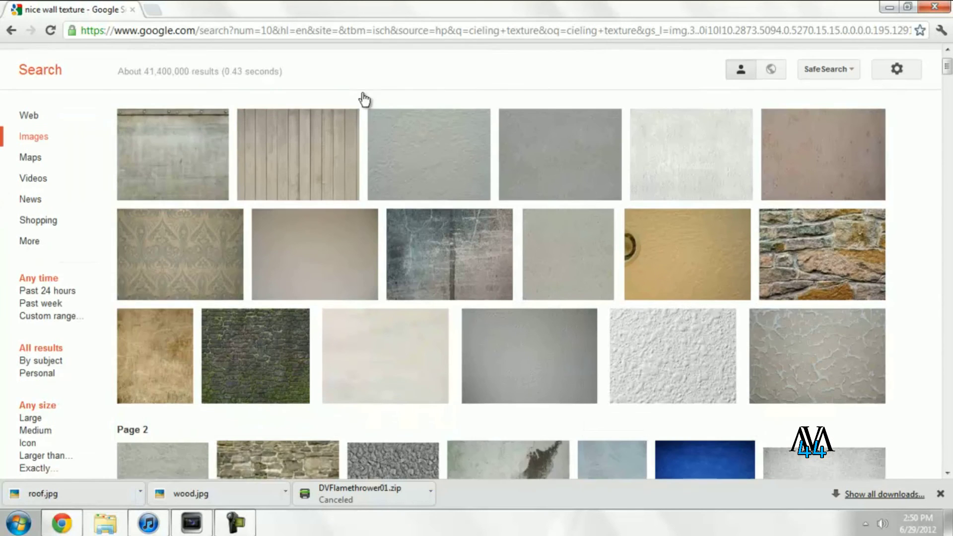
click(179, 257)
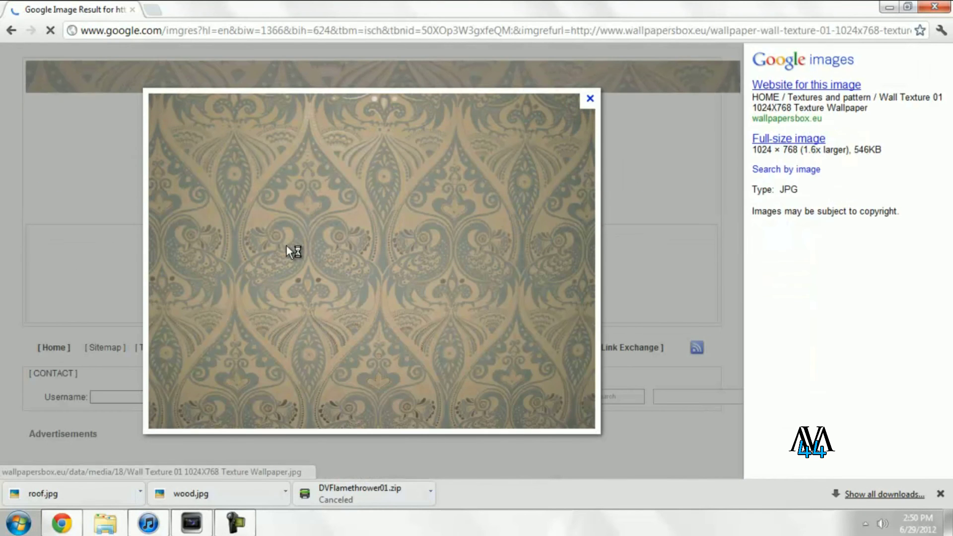
Save the wallpaper image as wall.jpg and switch back to Vegas Pro
right_click(339, 238)
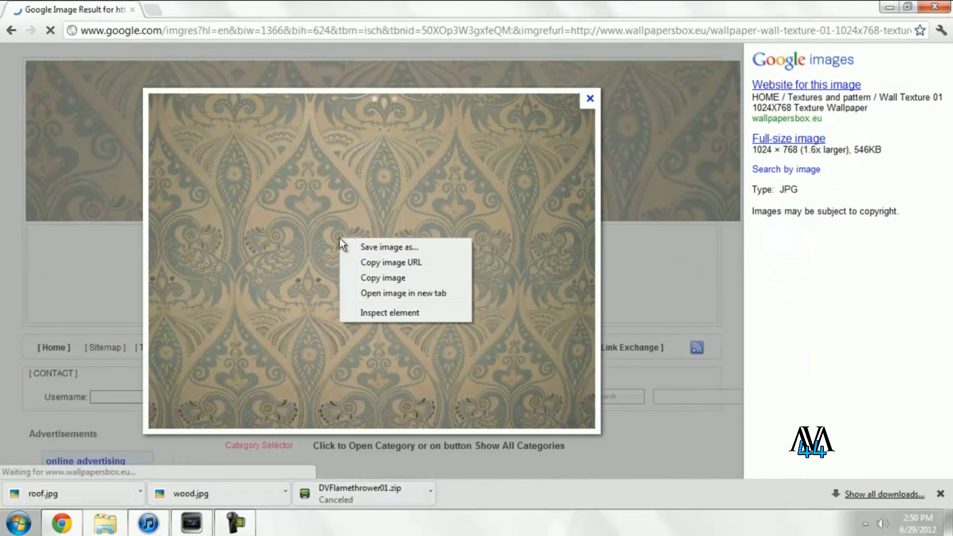
click(378, 249)
text(wall)
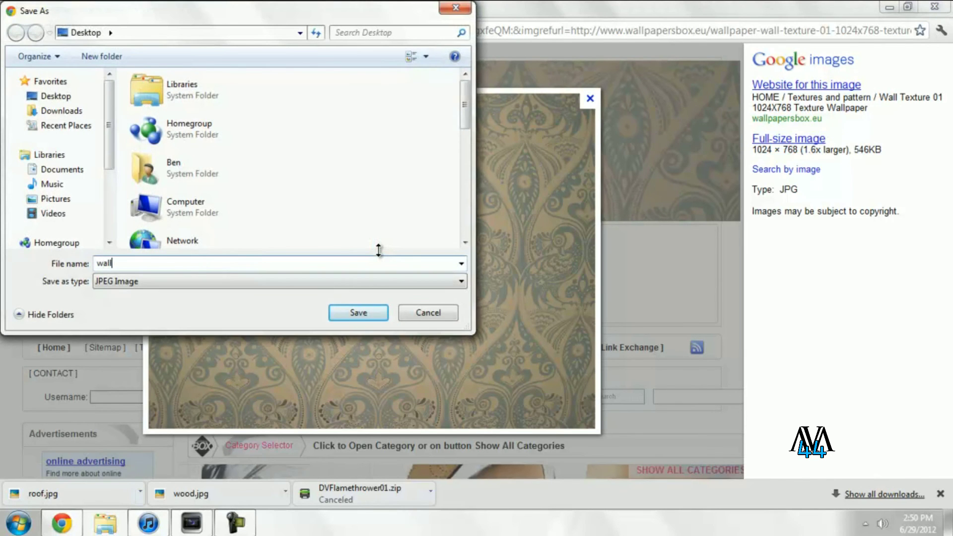
key(Return)
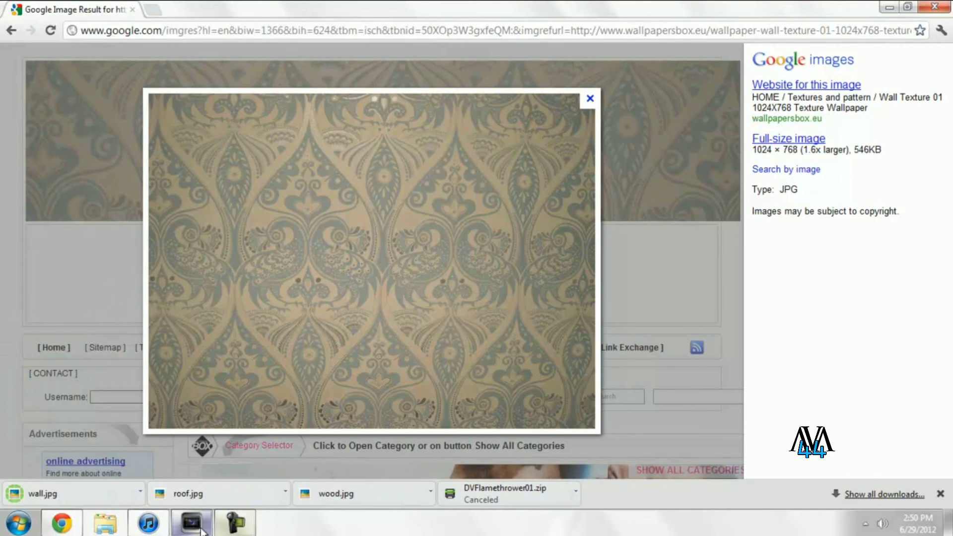
click(192, 523)
click(11, 23)
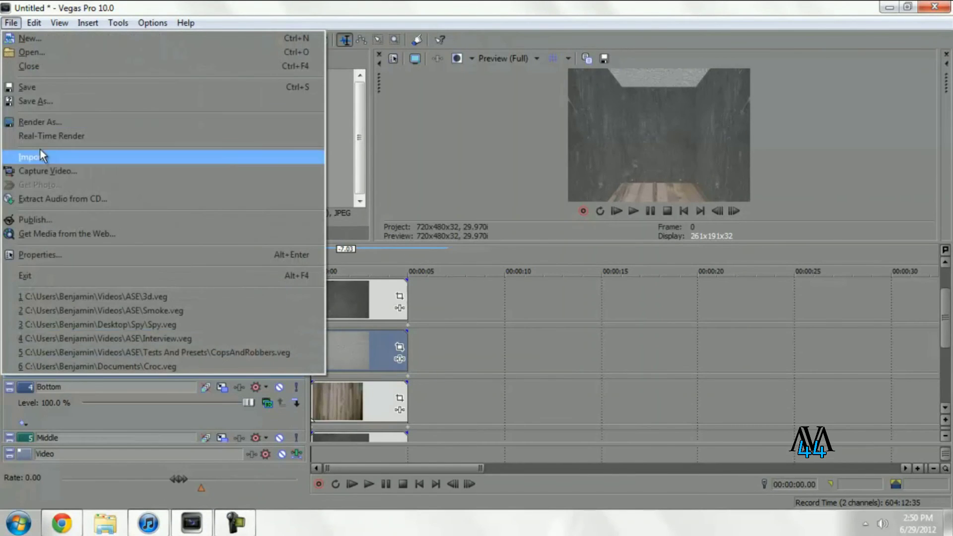
Import wall.jpg from the Desktop into the project media
mouse_move(324, 157)
click(352, 157)
click(332, 153)
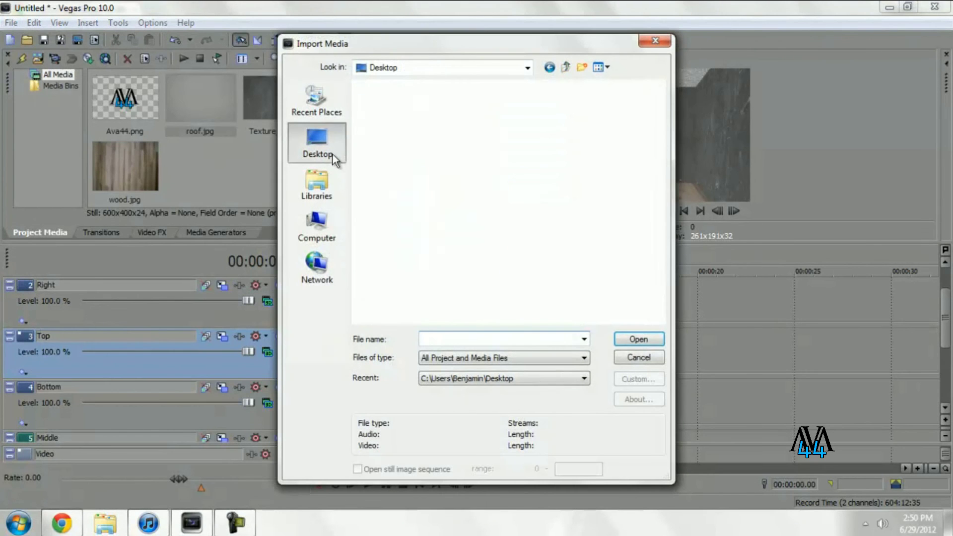
drag(659, 149, 660, 298)
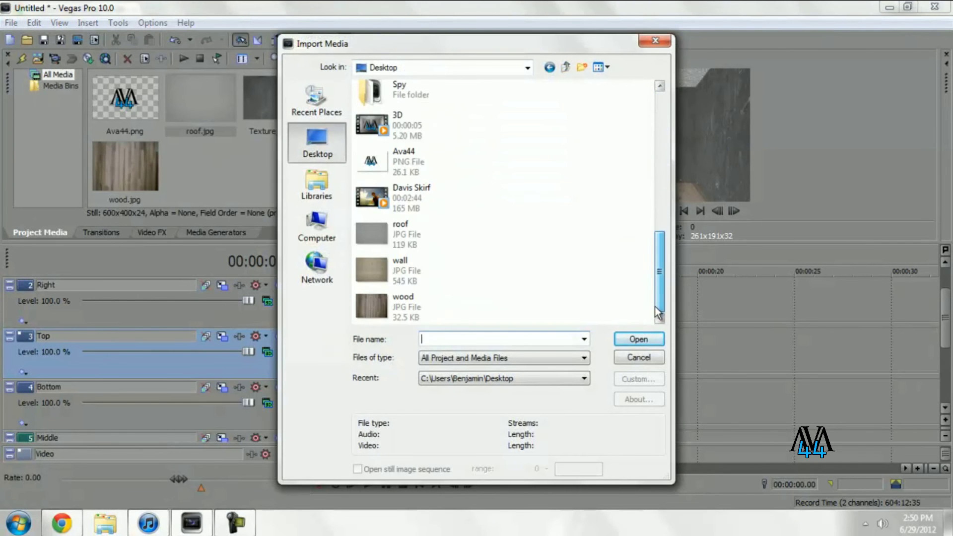
double_click(428, 264)
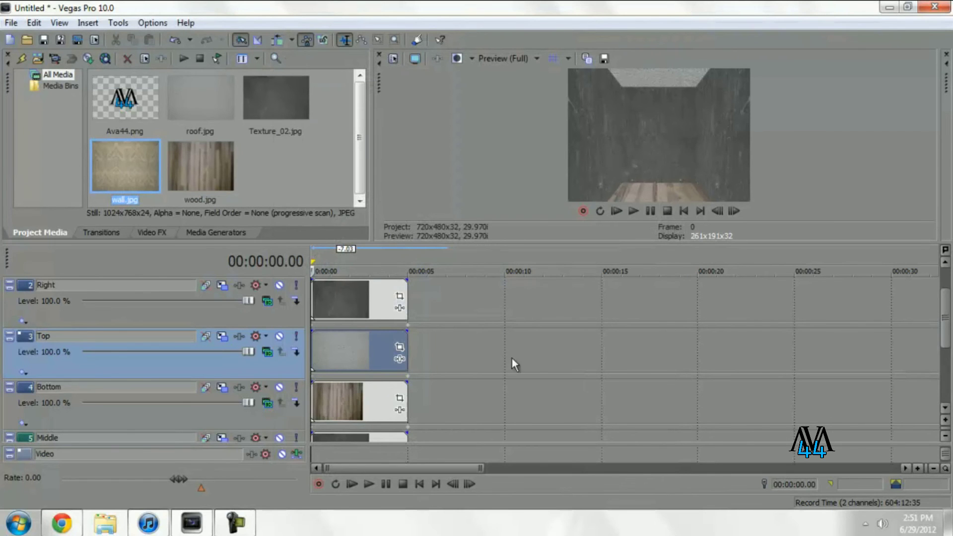
scroll(300, 298, up, 1)
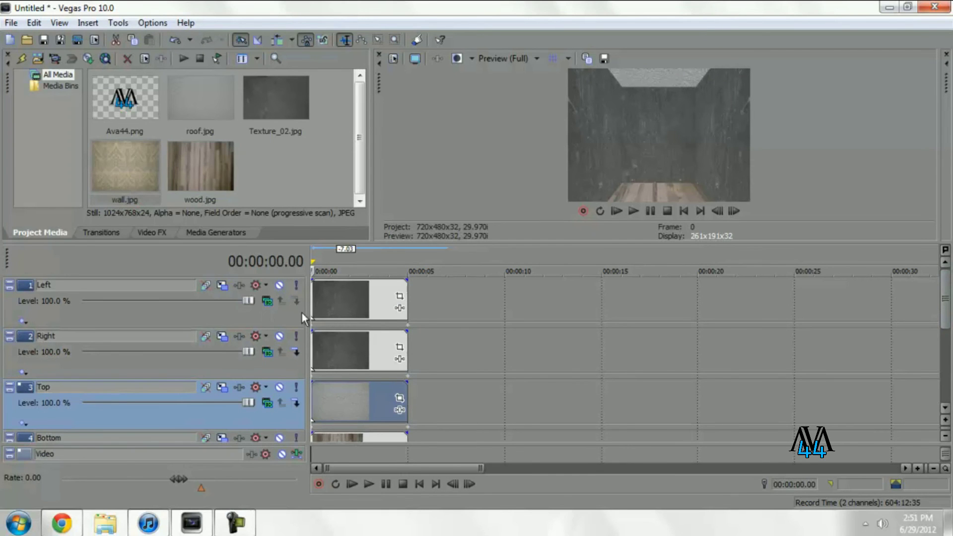
Copy the Left track's position keyframe from its 3D motion settings
click(222, 286)
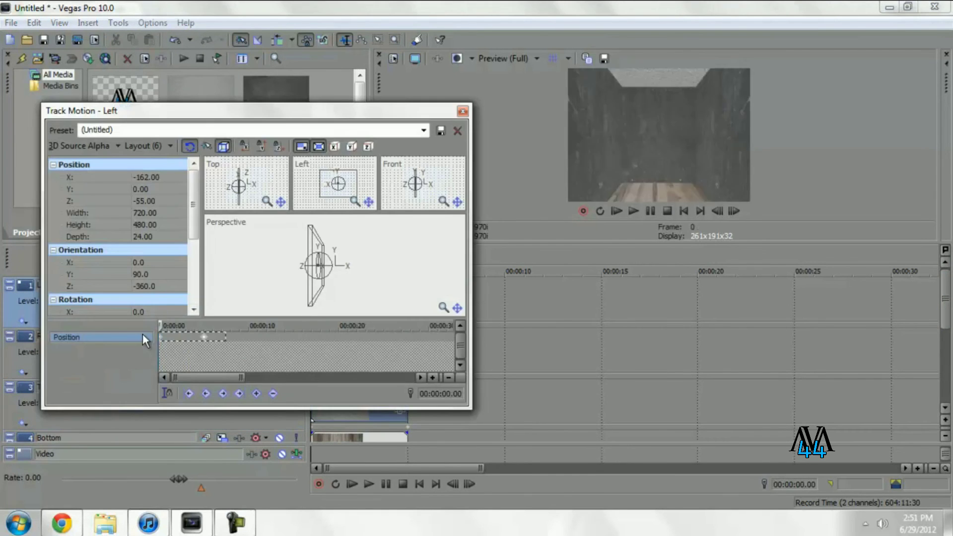
right_click(204, 338)
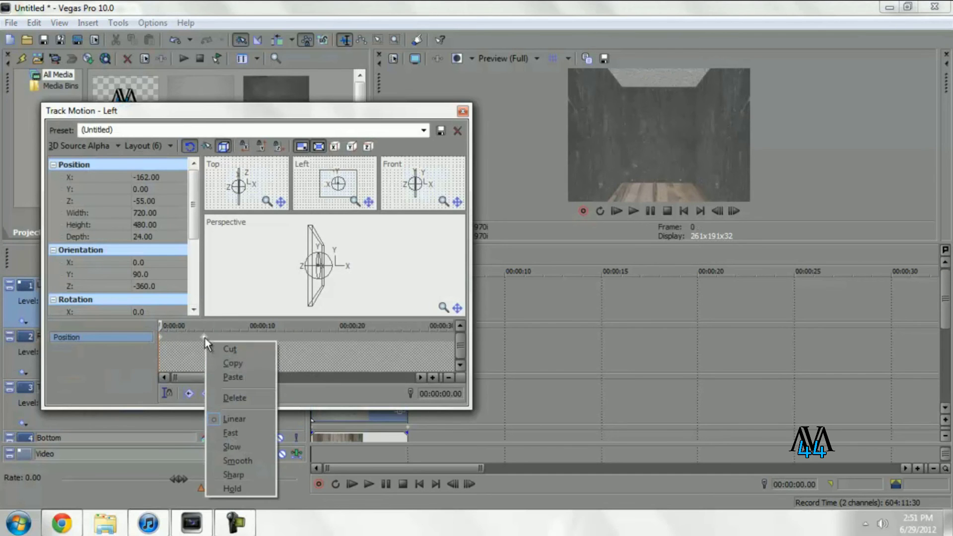
click(230, 362)
click(463, 114)
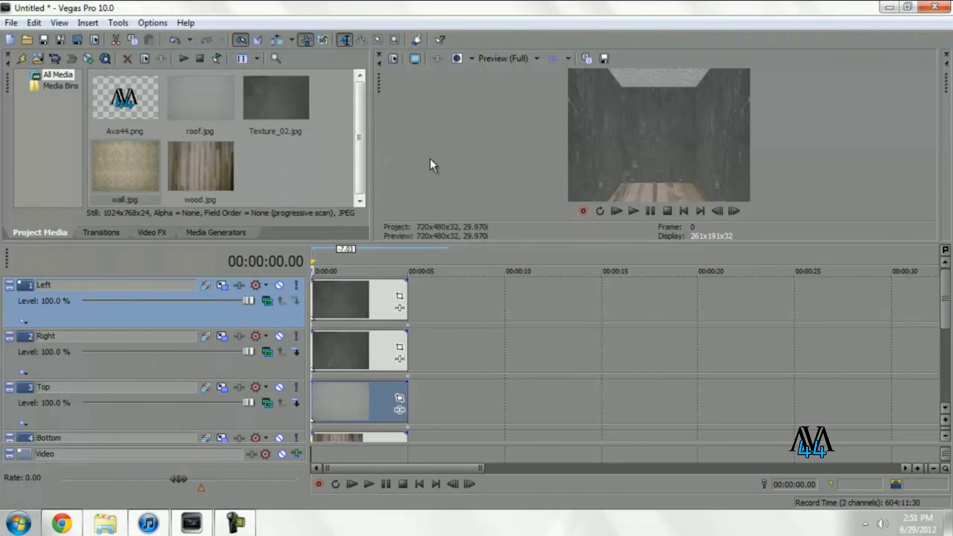
Replace the Left track's grey clip with wall.jpg, undoing an accidental deletion of the Top clip
key(Delete)
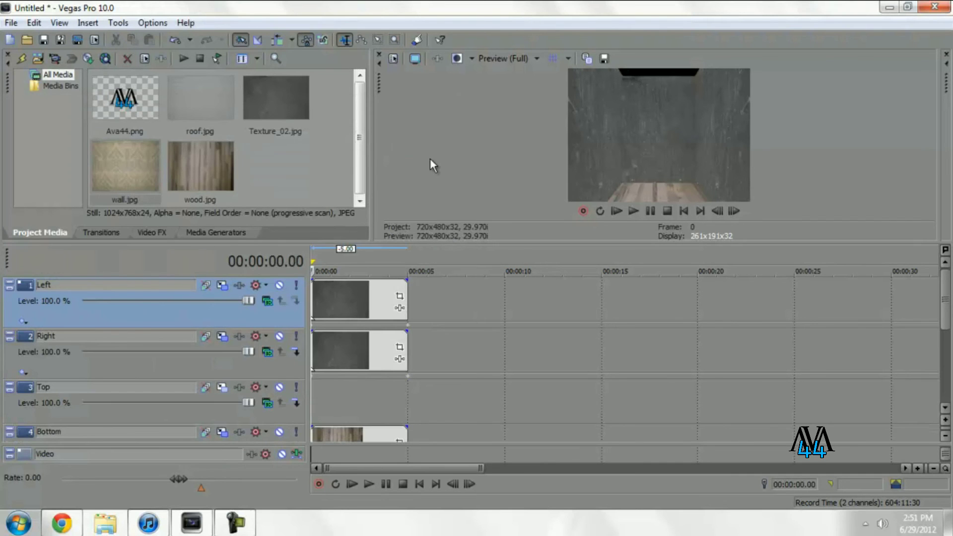
key(ctrl+z)
click(359, 302)
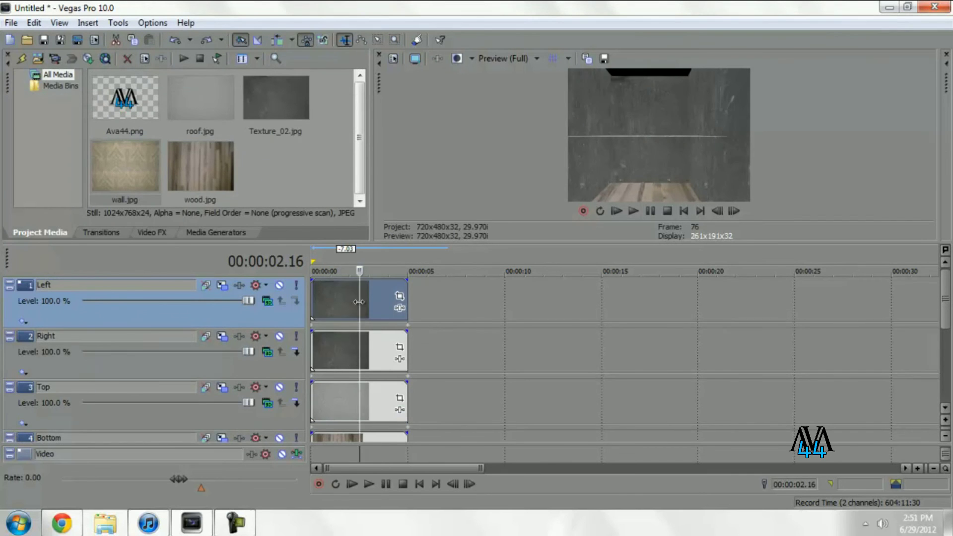
key(Delete)
drag(107, 178, 313, 290)
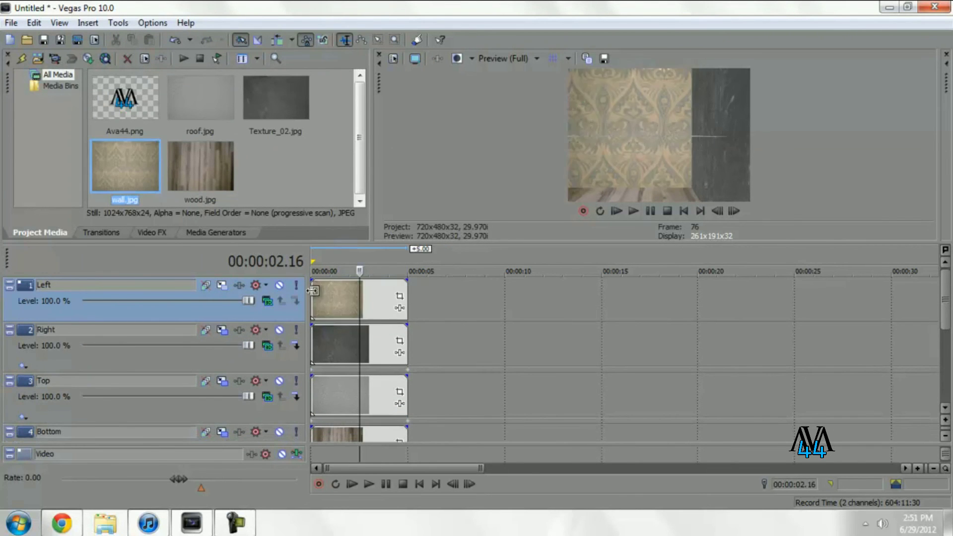
click(222, 284)
Paste the copied position keyframe at the start of the Left track's motion timeline
click(163, 343)
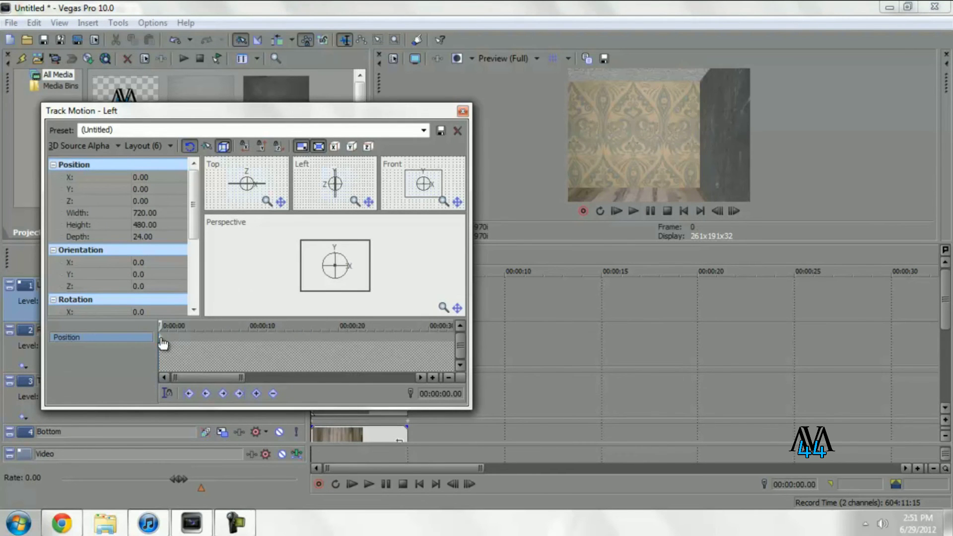
right_click(163, 344)
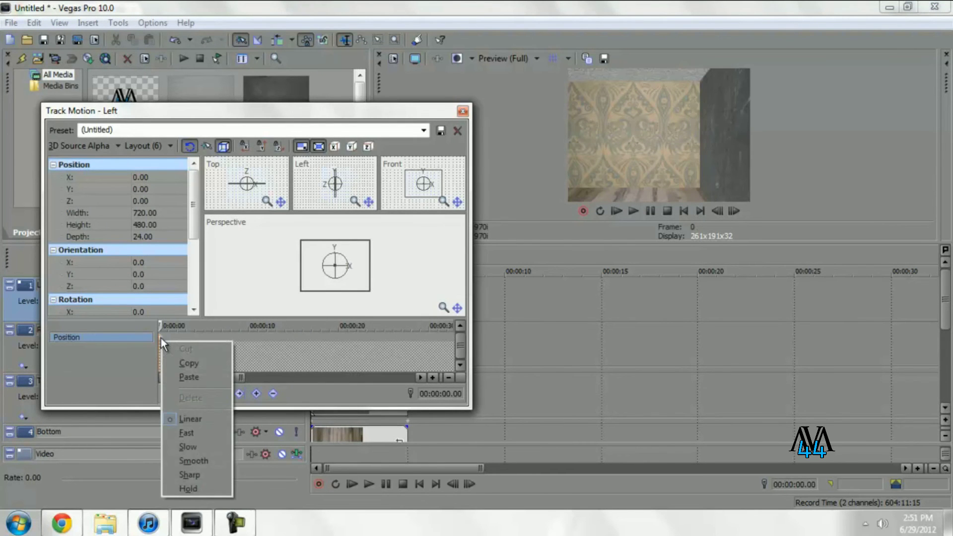
click(179, 374)
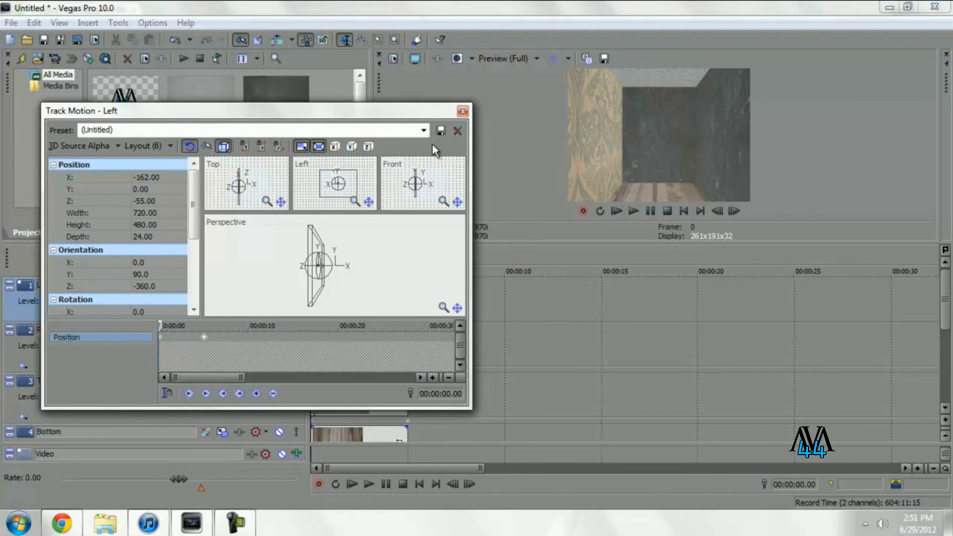
click(461, 112)
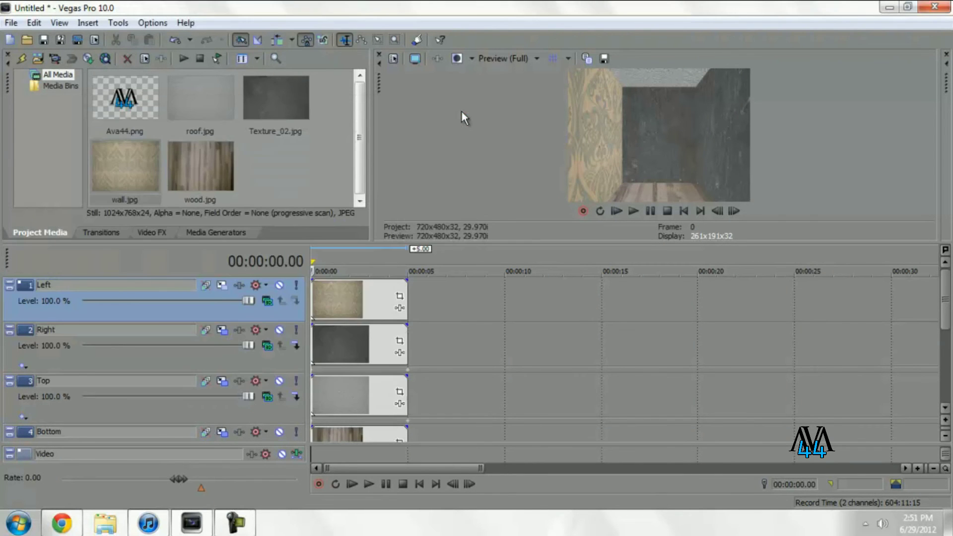
Copy the Right track's position keyframe and replace its grey clip with wall.jpg
click(222, 329)
right_click(204, 338)
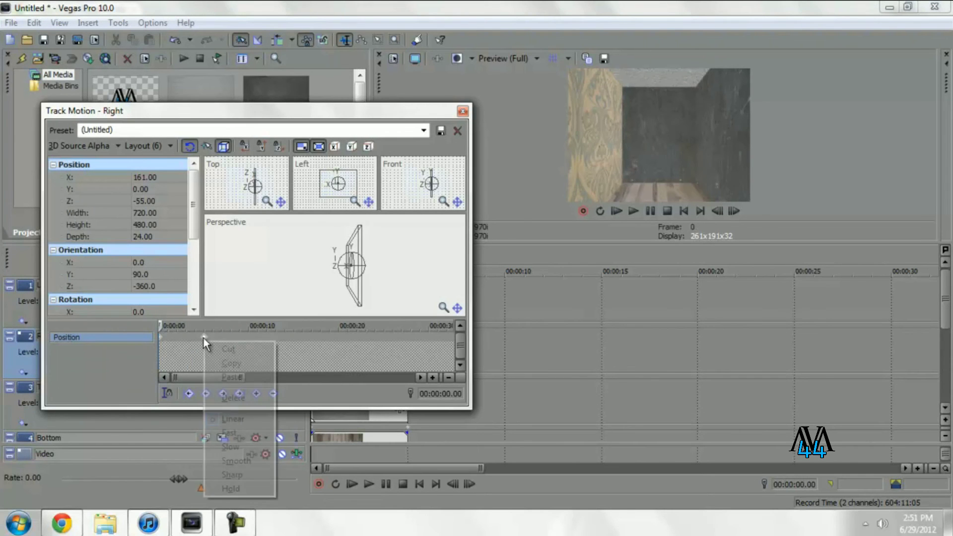
click(227, 366)
click(462, 111)
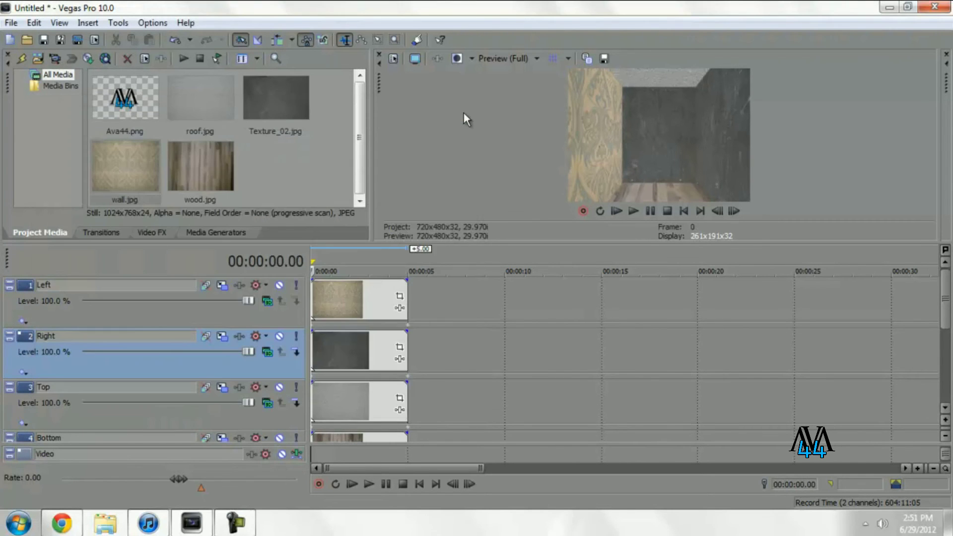
click(372, 345)
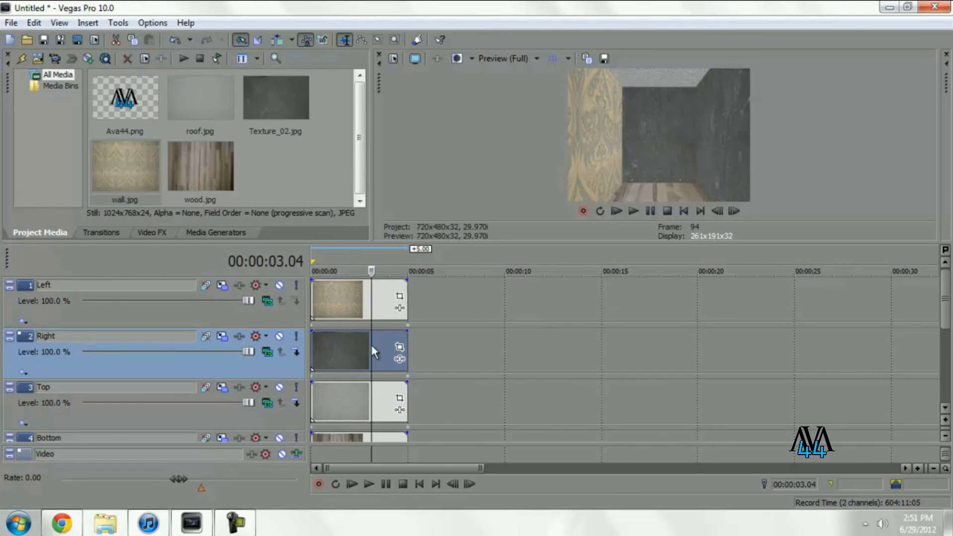
key(Delete)
drag(146, 177, 296, 340)
Paste the copied position keyframe into the Right track's motion timeline
click(222, 338)
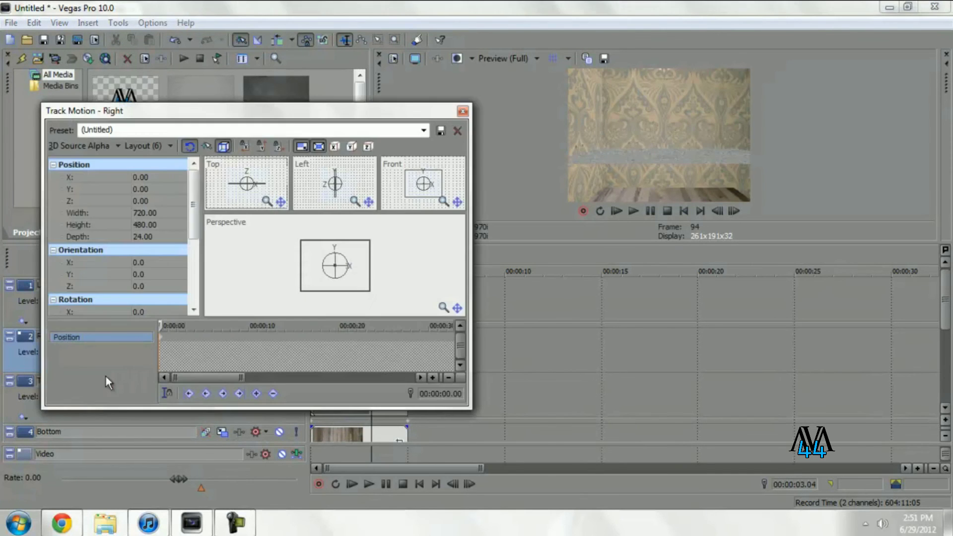
right_click(164, 345)
click(178, 377)
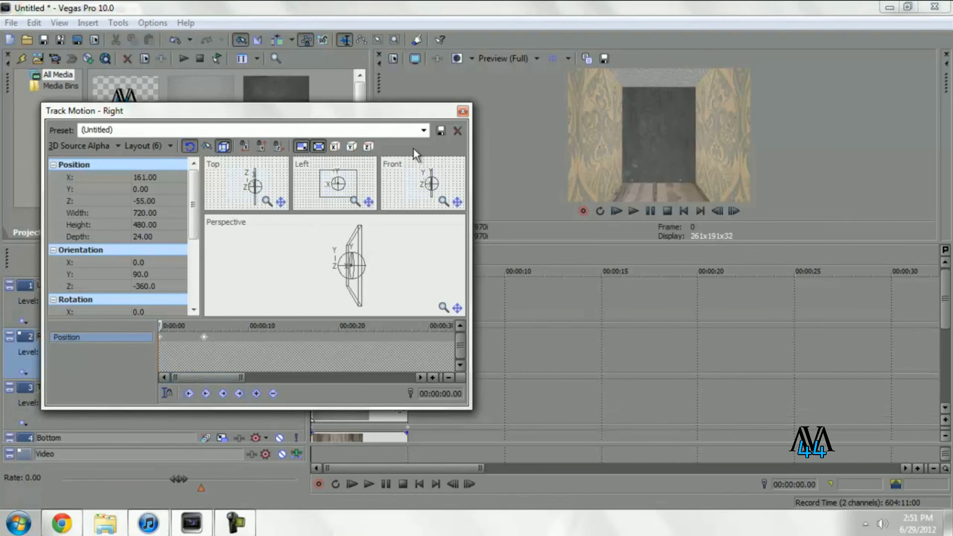
click(462, 111)
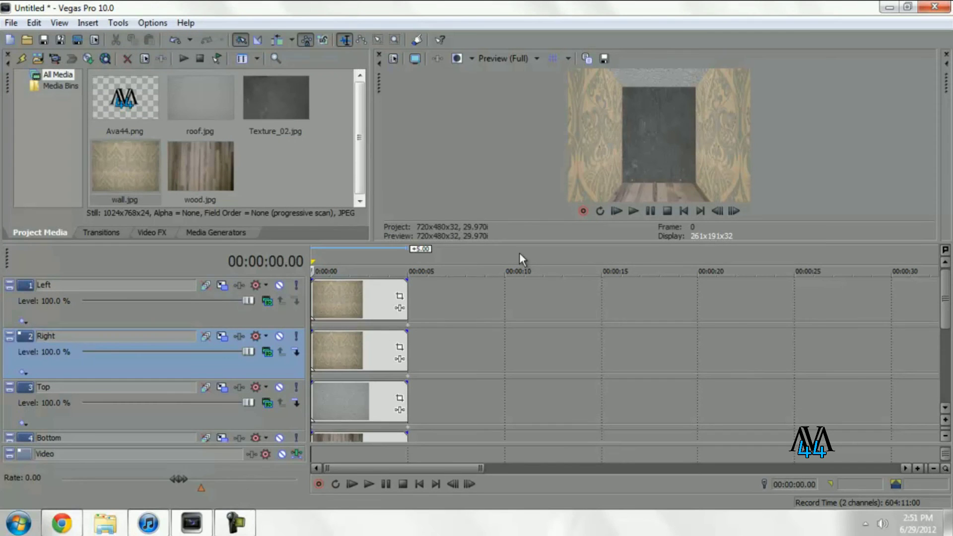
click(244, 526)
Add walldoor.jpg to the Middle track and check the door image in Photoshop
click(889, 459)
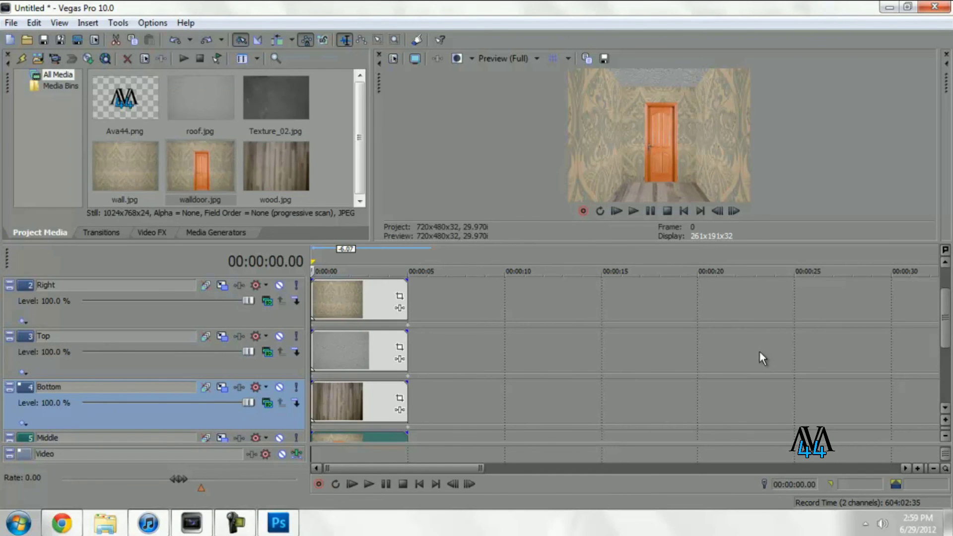
drag(946, 318, 946, 338)
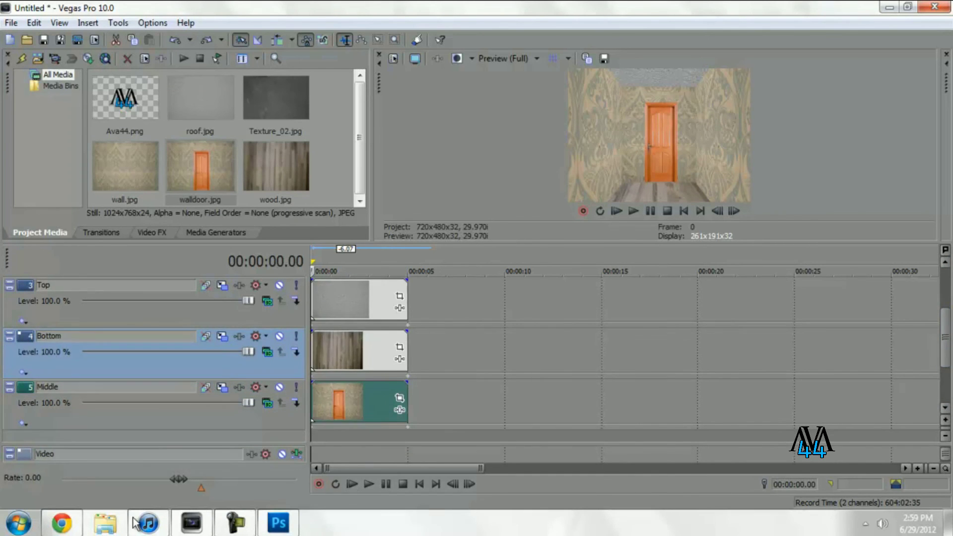
click(62, 523)
click(263, 525)
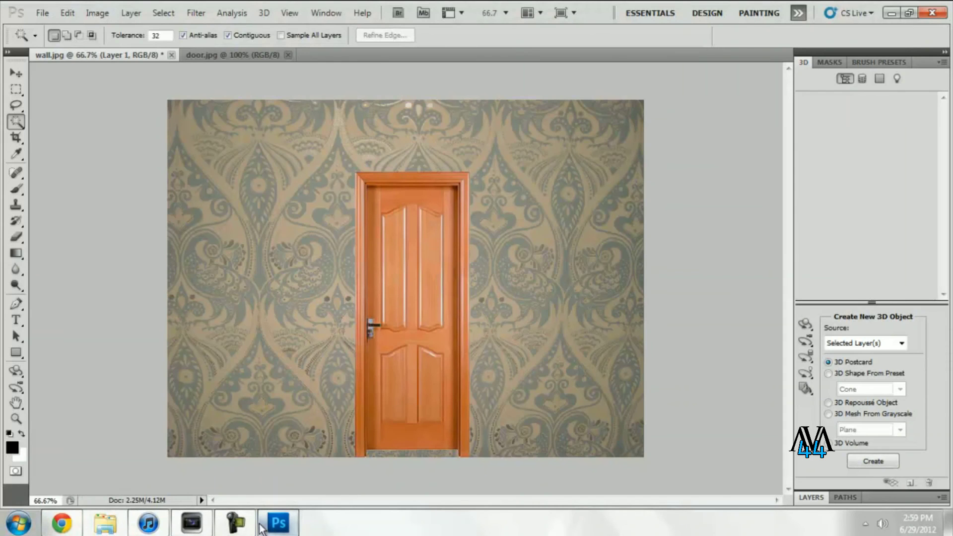
click(192, 523)
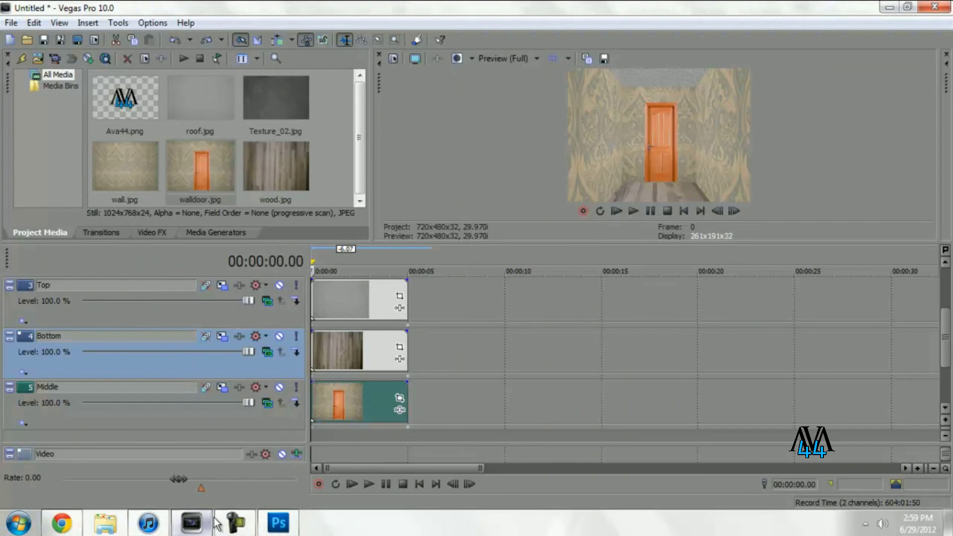
Play the corridor animation and park the playhead at 00:00:04.29, just before 5 seconds
click(369, 486)
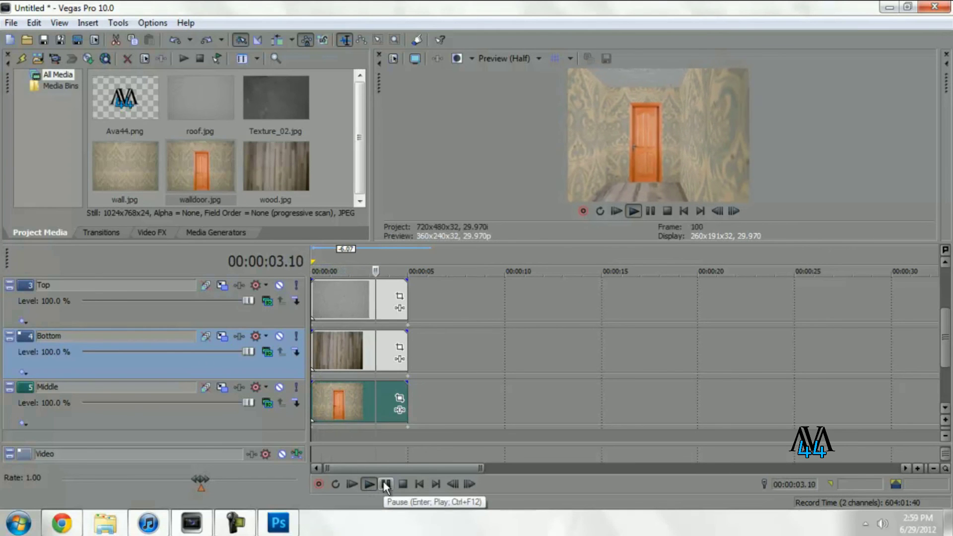
click(386, 485)
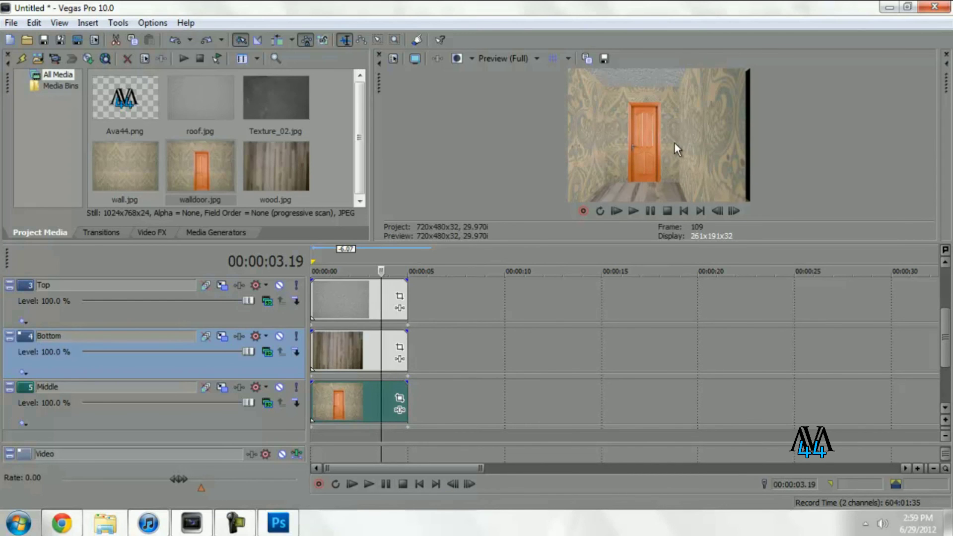
click(369, 483)
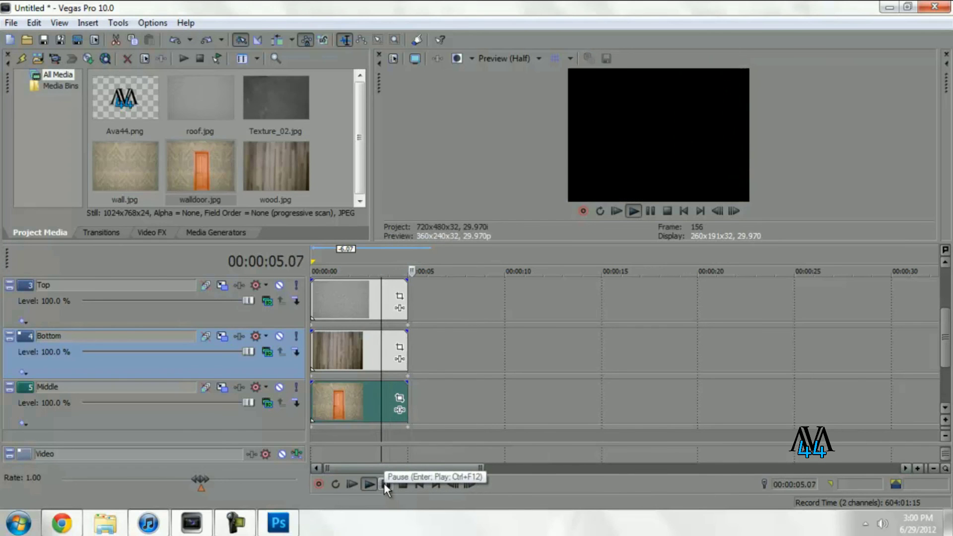
click(384, 484)
click(407, 259)
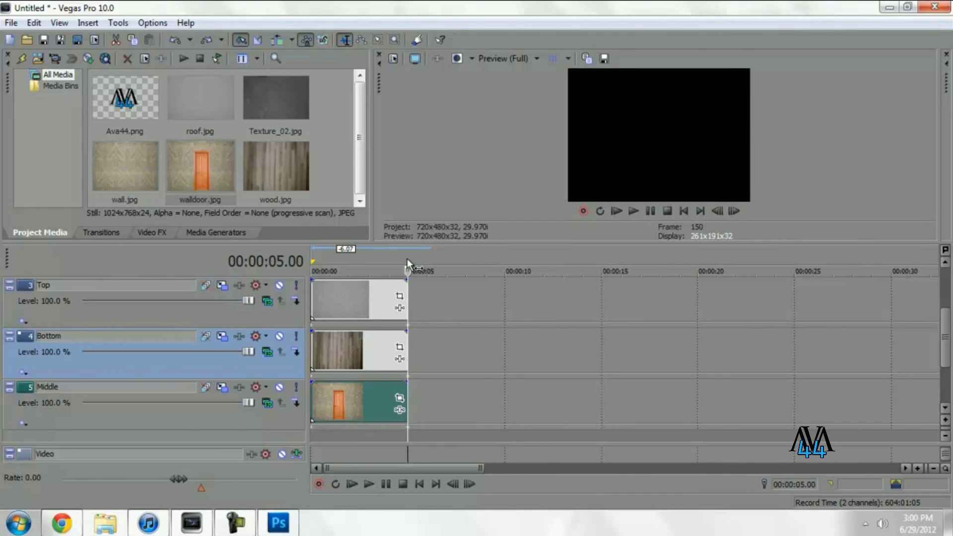
key(Left)
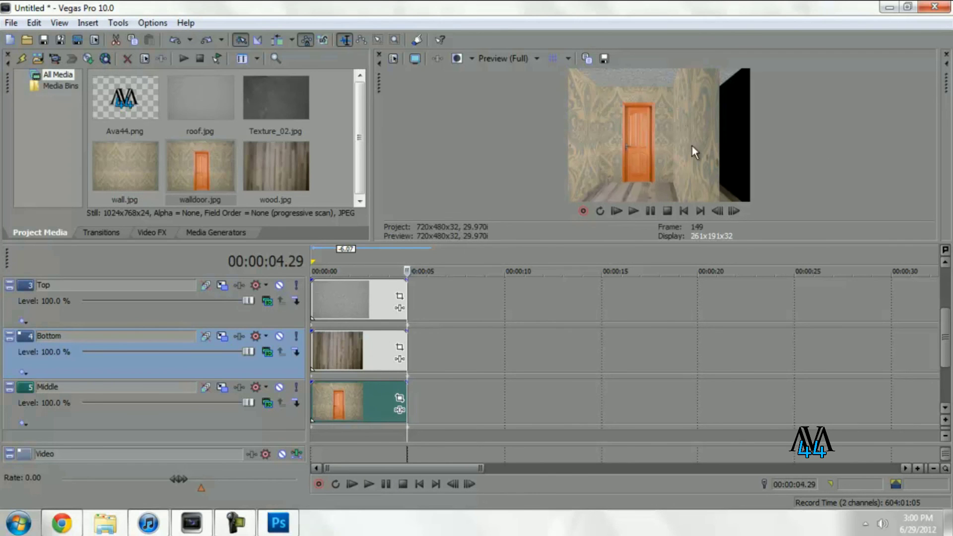
scroll(697, 269, up, 2)
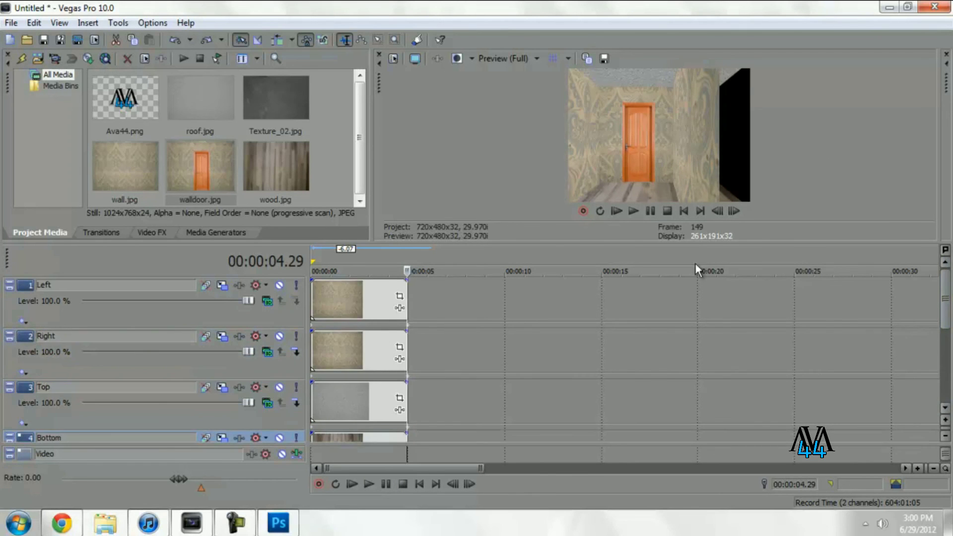
Enlarge the Right wall and copy its 909.70 Width onto the 5-second keyframe
click(223, 338)
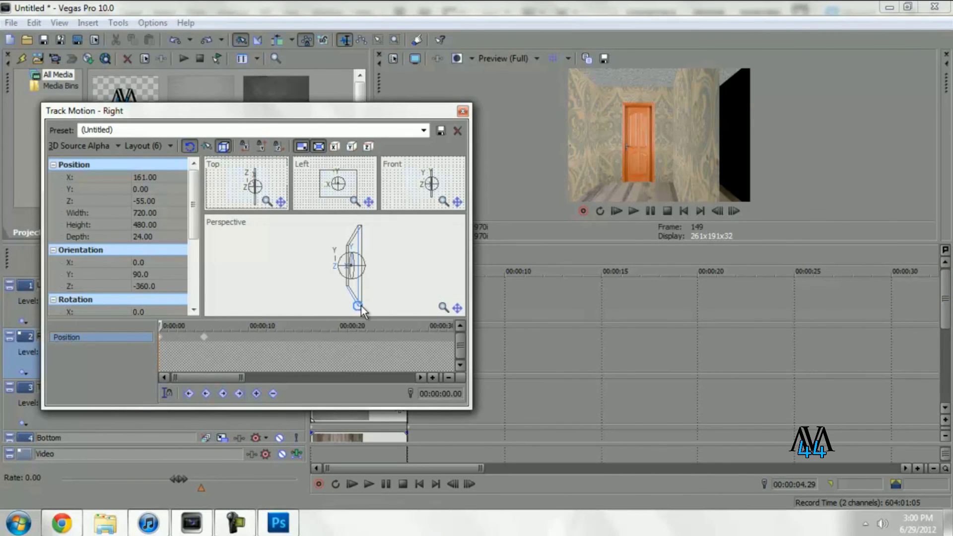
mouse_move(361, 306)
mouse_down()
mouse_move(366, 323)
mouse_move(361, 317)
mouse_up()
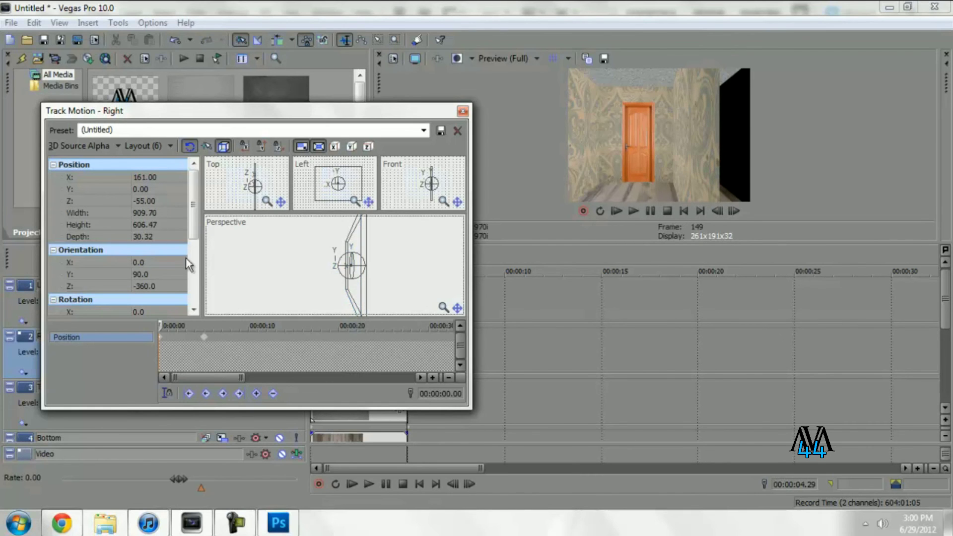
click(151, 214)
right_click(156, 212)
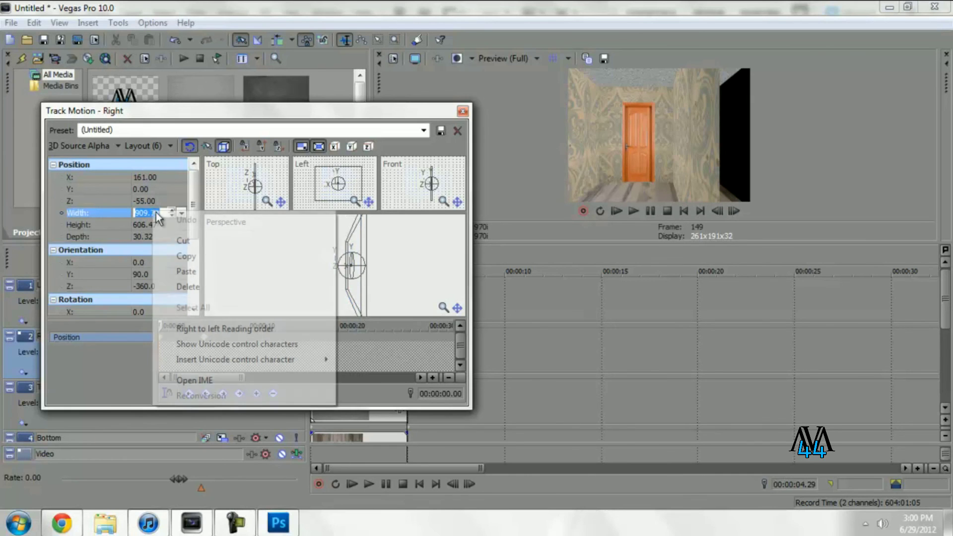
click(189, 260)
click(203, 338)
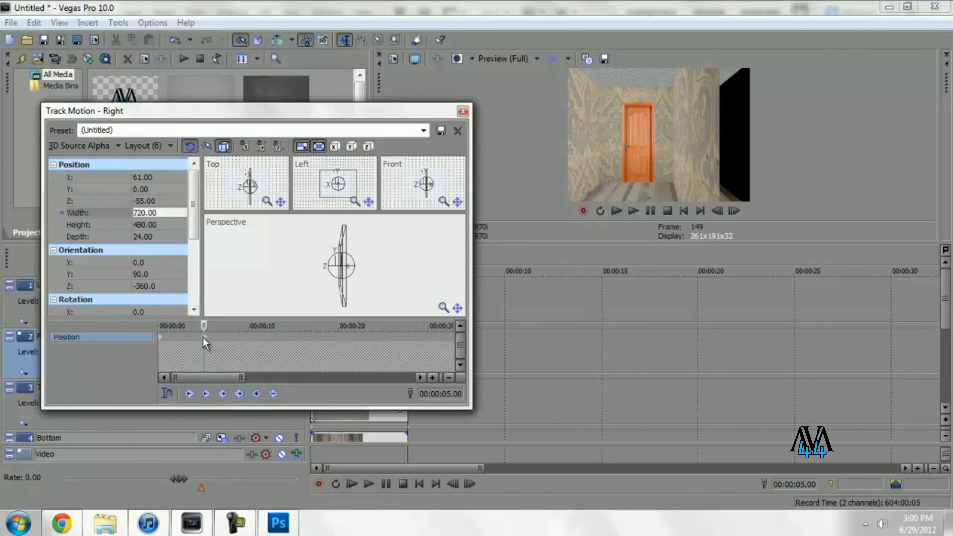
right_click(154, 214)
click(186, 273)
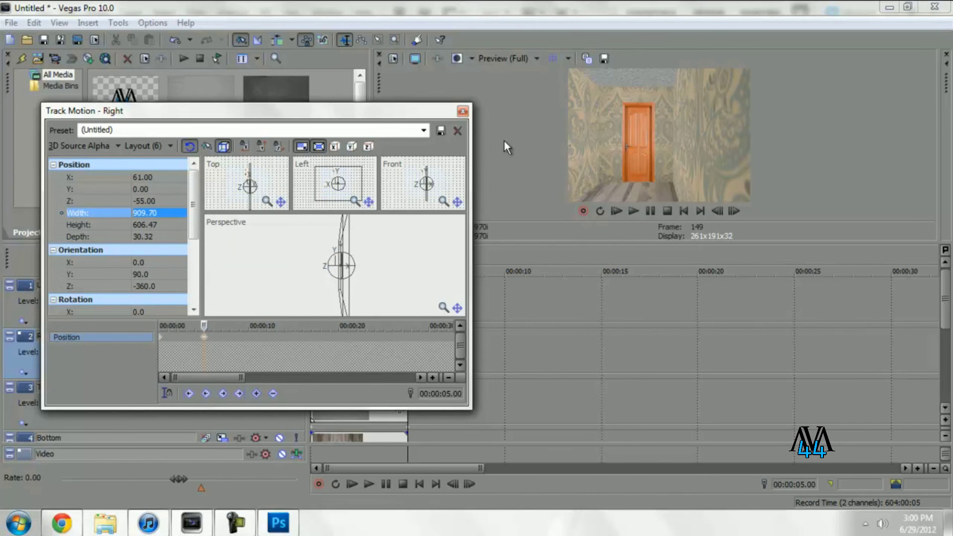
click(462, 111)
click(352, 263)
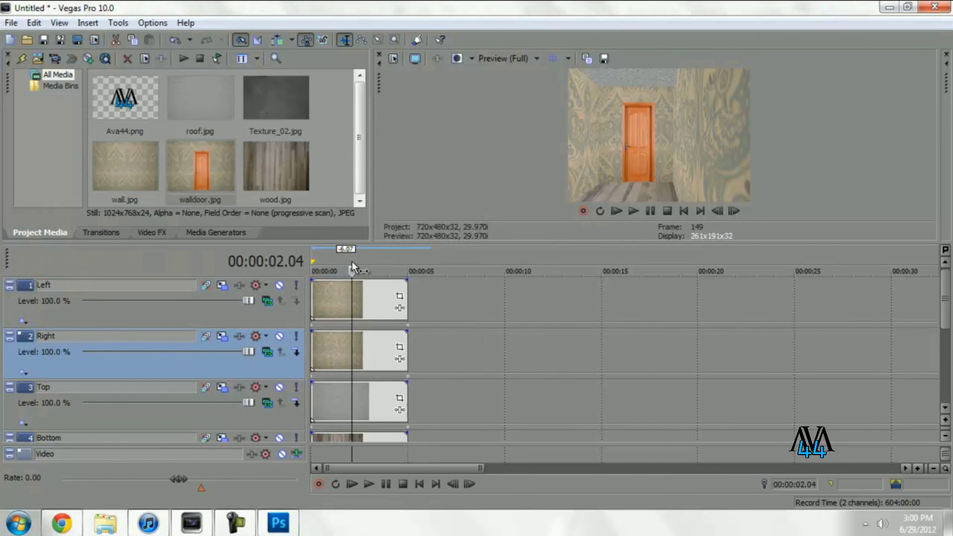
click(327, 259)
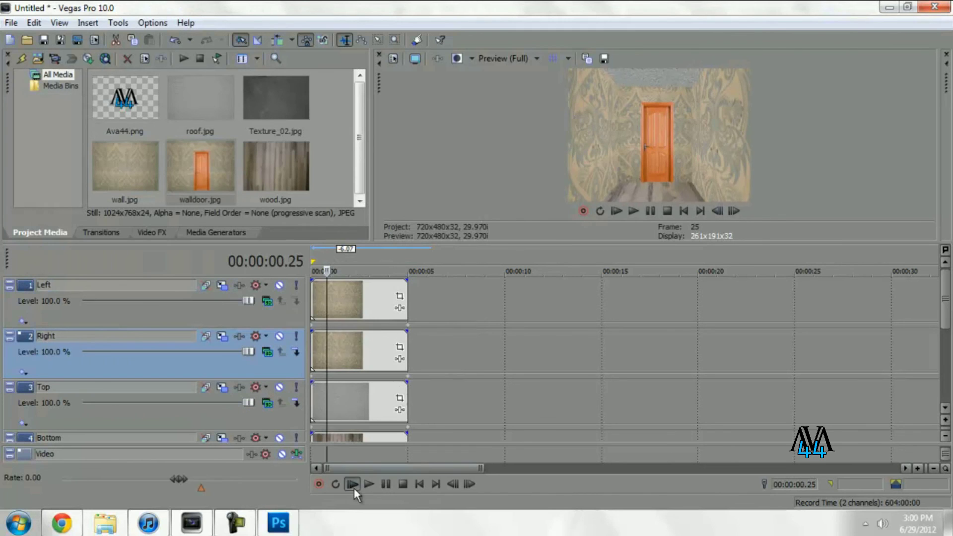
click(368, 484)
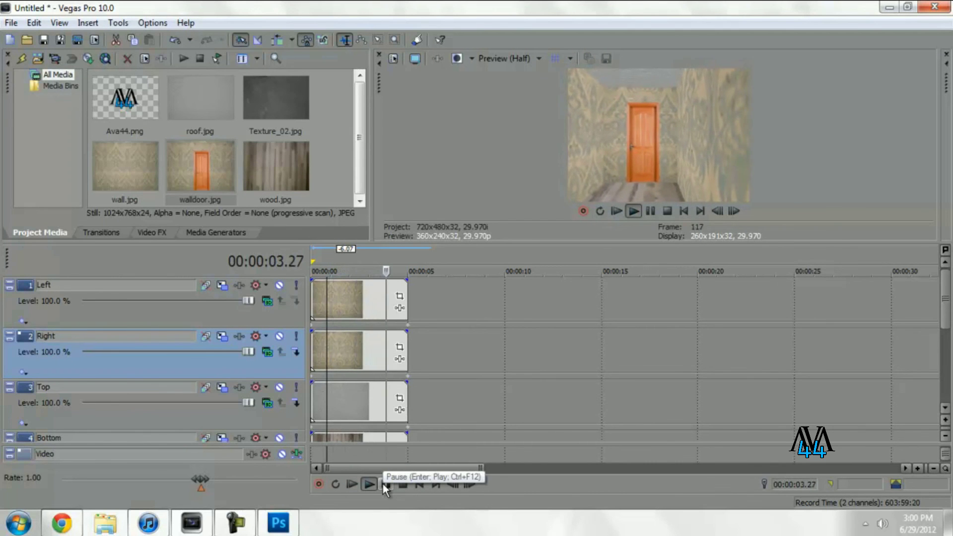
click(337, 268)
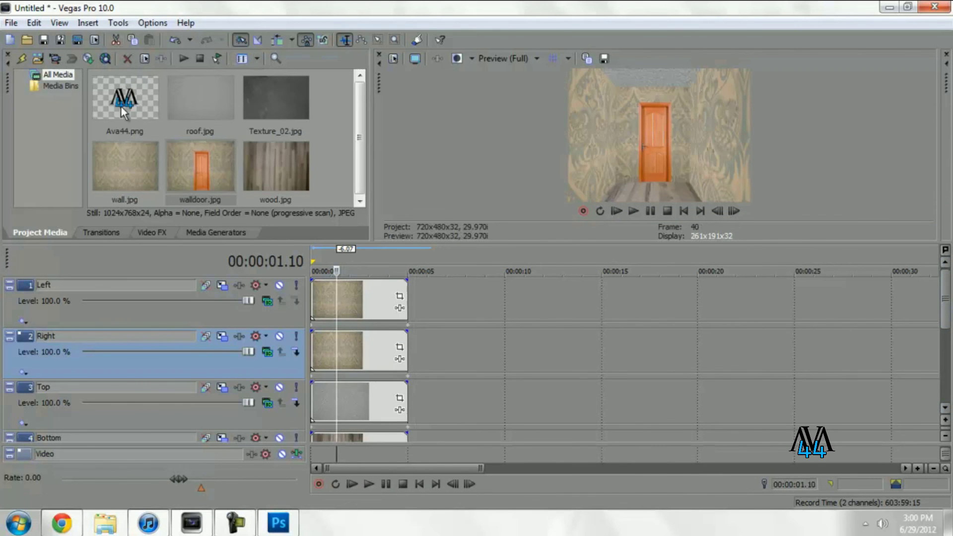
drag(121, 106, 302, 268)
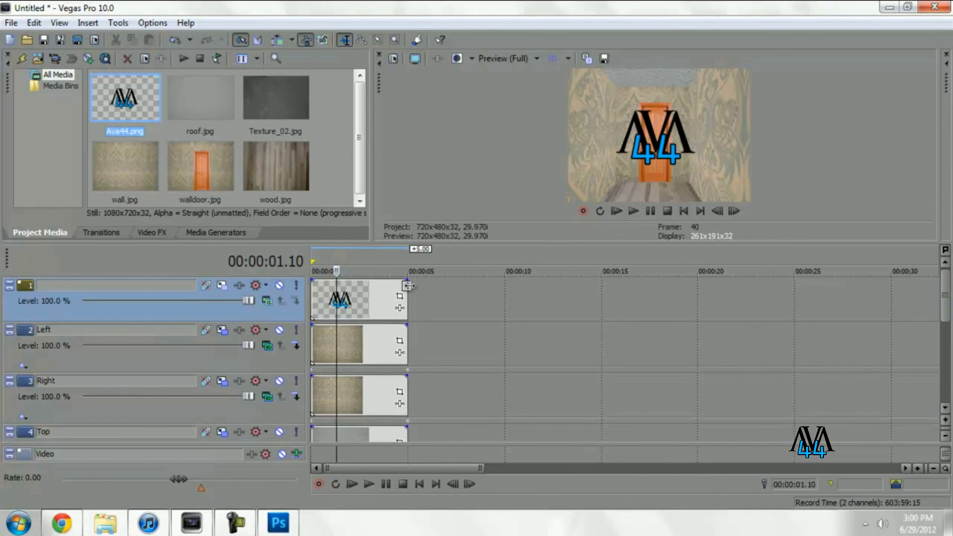
Shift the Ava44 logo's framing in Pan/Crop and switch its track to 3D compositing
click(398, 297)
drag(399, 299, 409, 280)
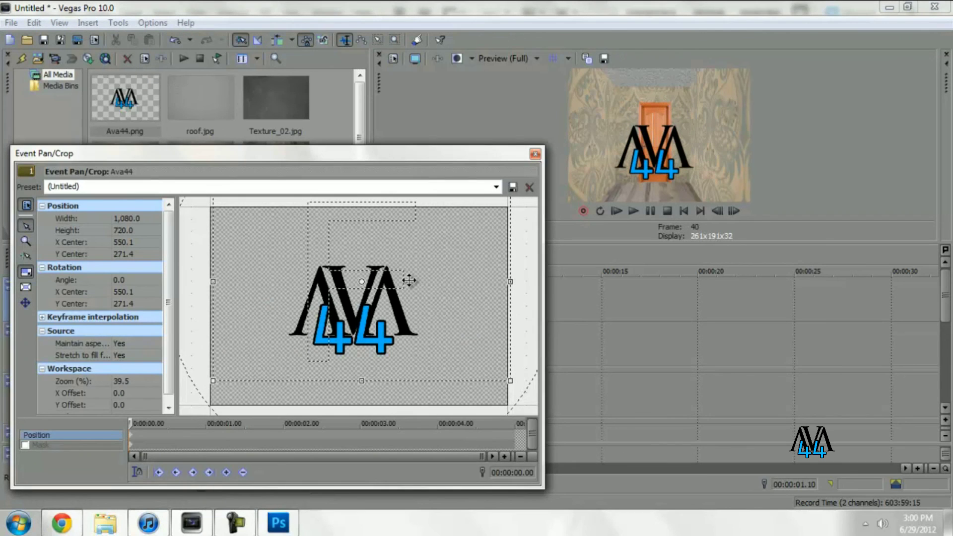
click(535, 154)
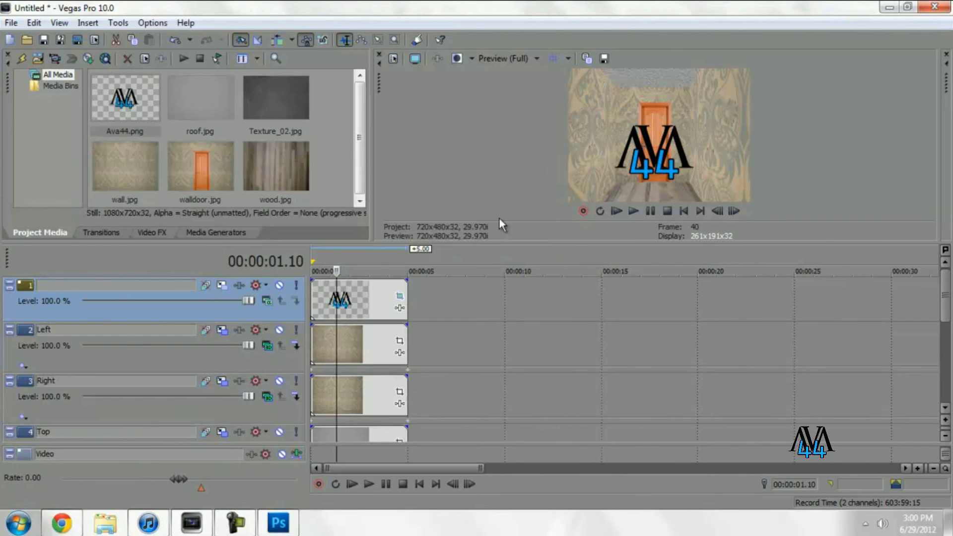
click(268, 301)
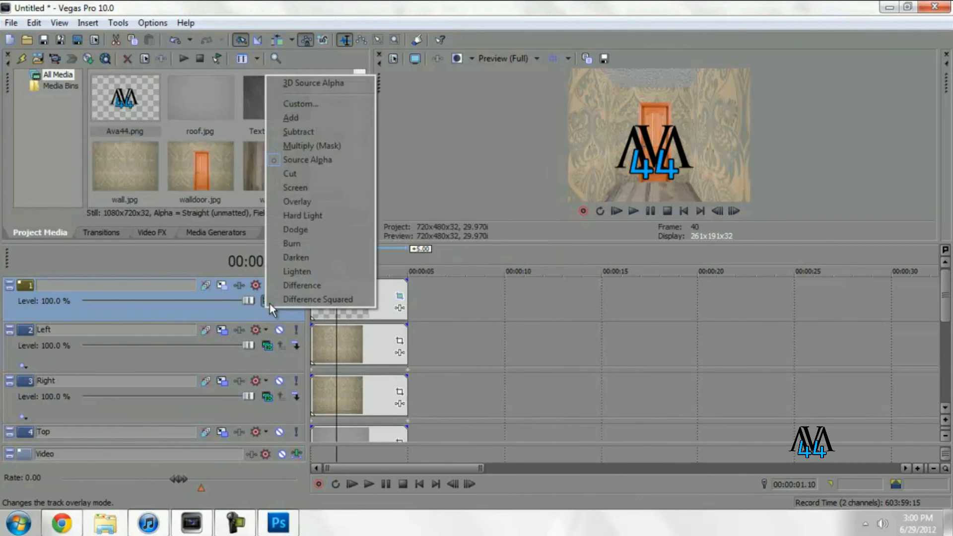
click(317, 85)
Push the logo back to Z -165 and return to the project start
click(223, 285)
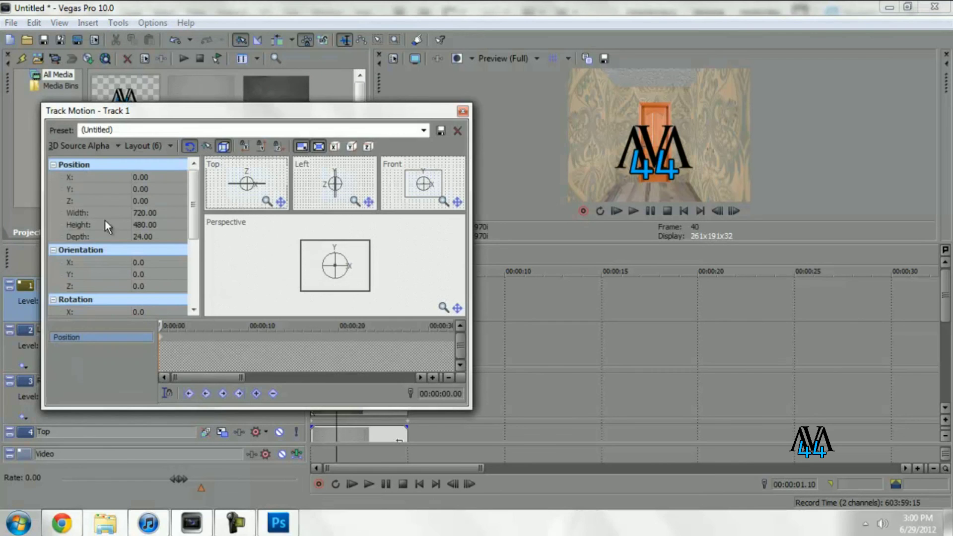
click(166, 201)
drag(173, 206, 173, 201)
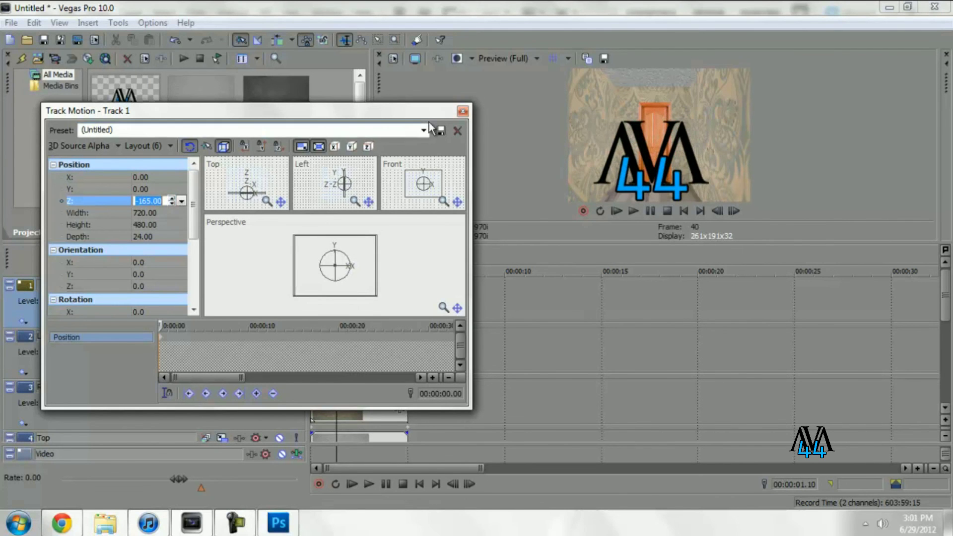
click(463, 111)
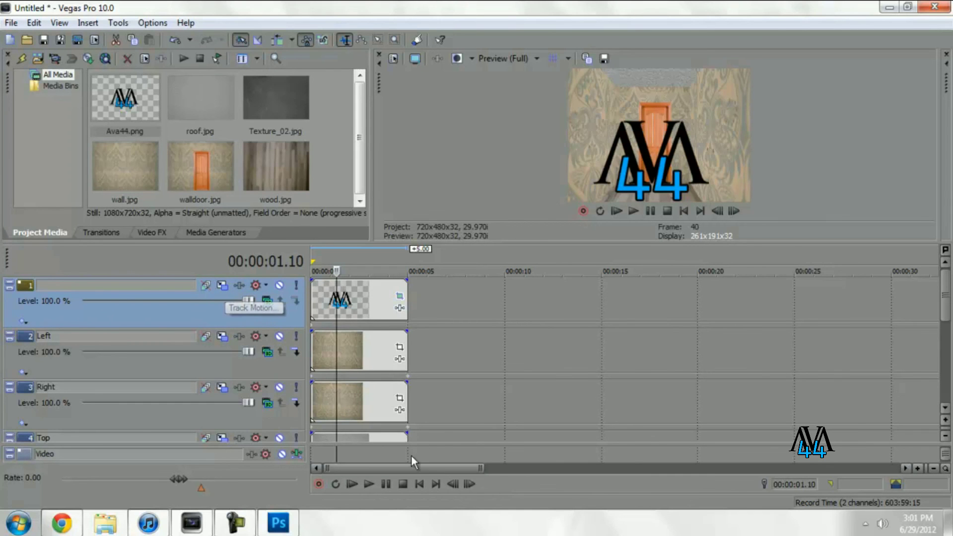
click(419, 484)
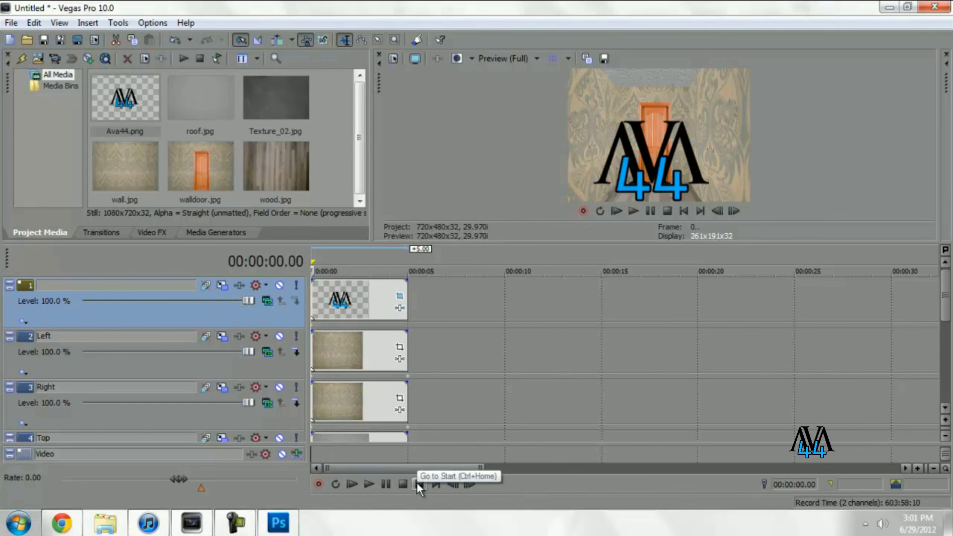
Shrink the logo to 573.82 × 382.55 and move the motion time to 5 seconds
click(222, 285)
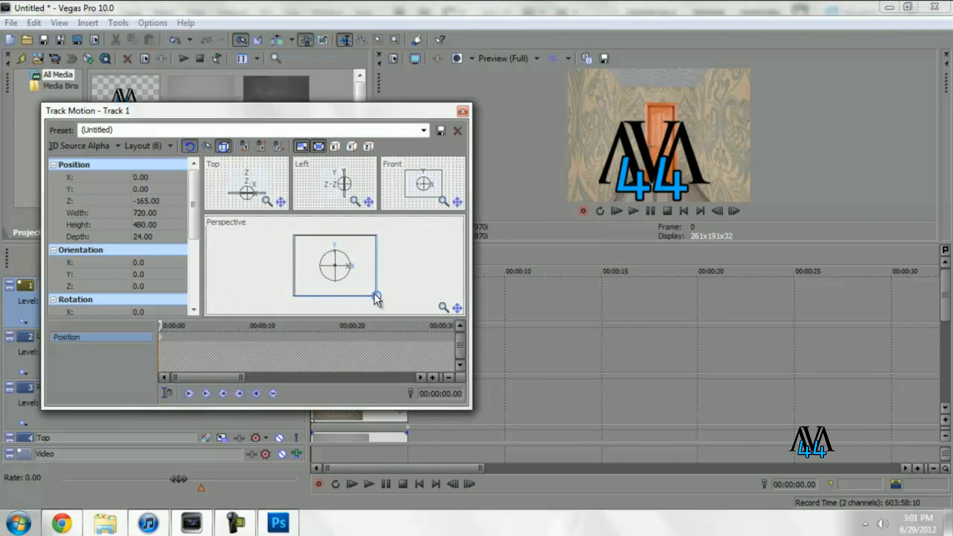
drag(376, 296, 361, 280)
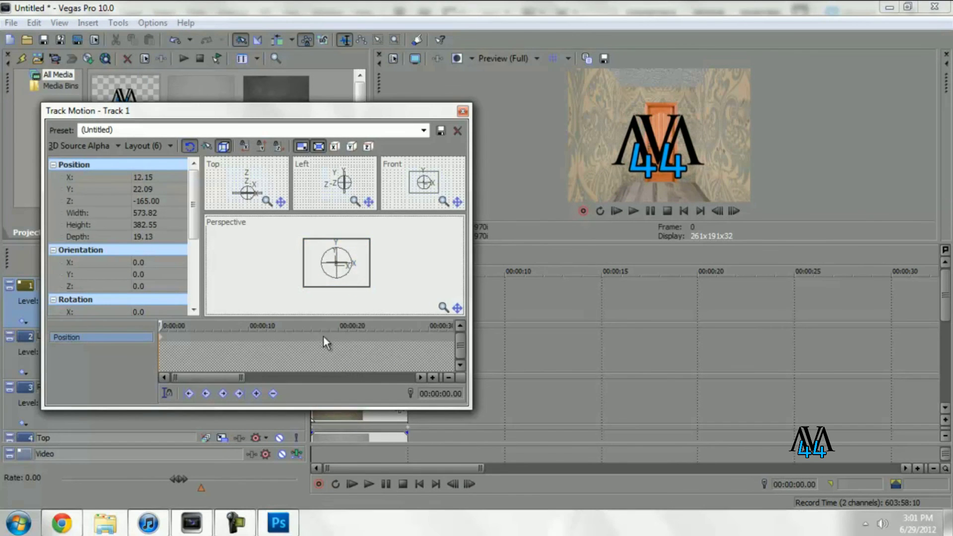
click(449, 395)
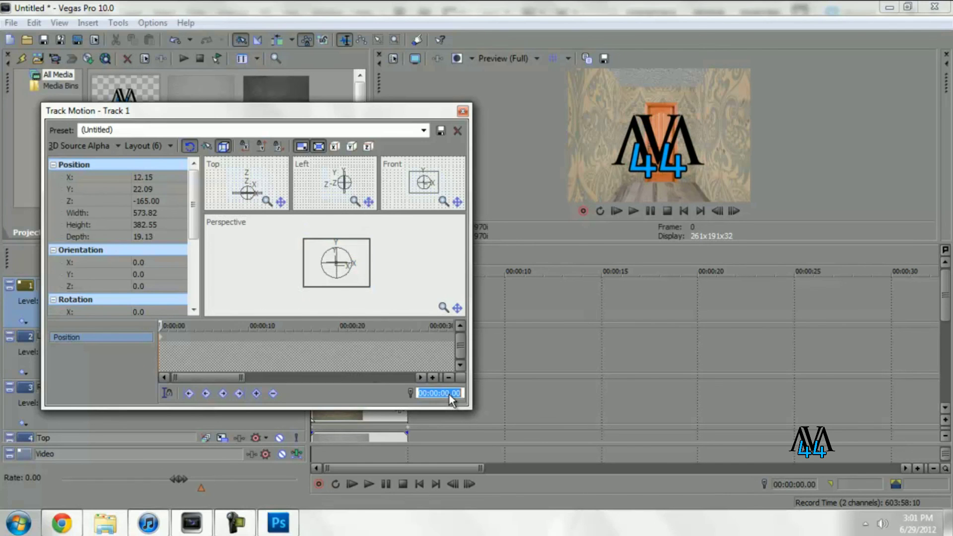
text(5)
key(Return)
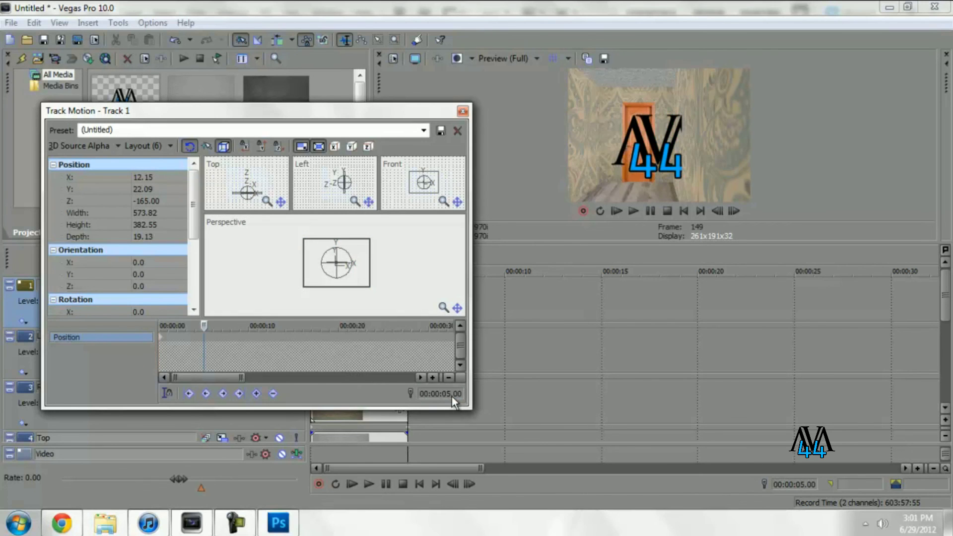
Set the logo's X to -112.10 at 5 seconds and play from the beginning
click(150, 178)
key(Home)
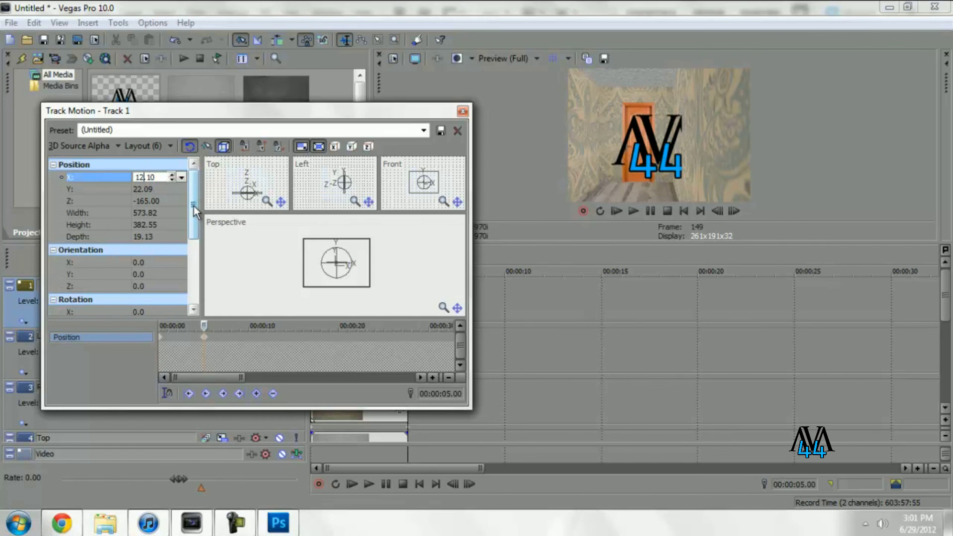
text(-1)
key(Return)
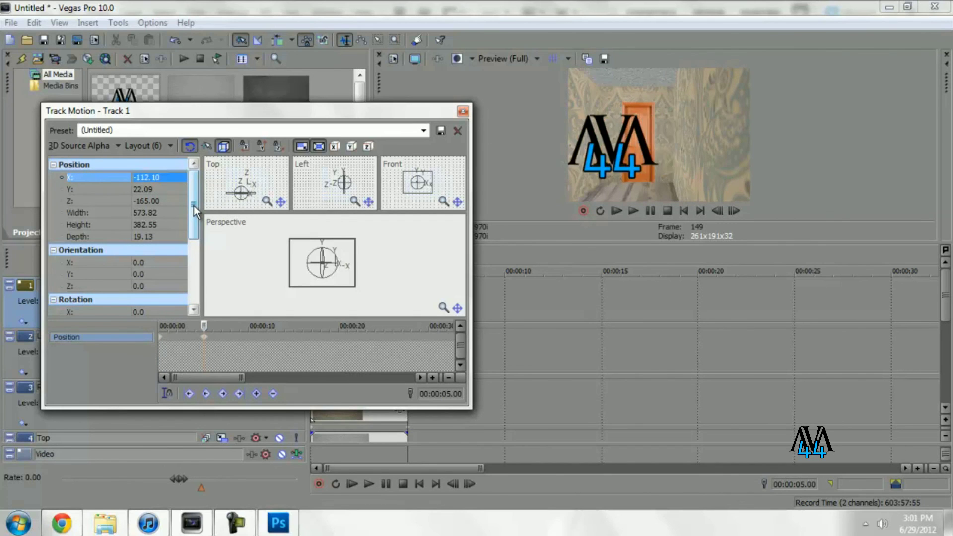
click(462, 110)
click(353, 487)
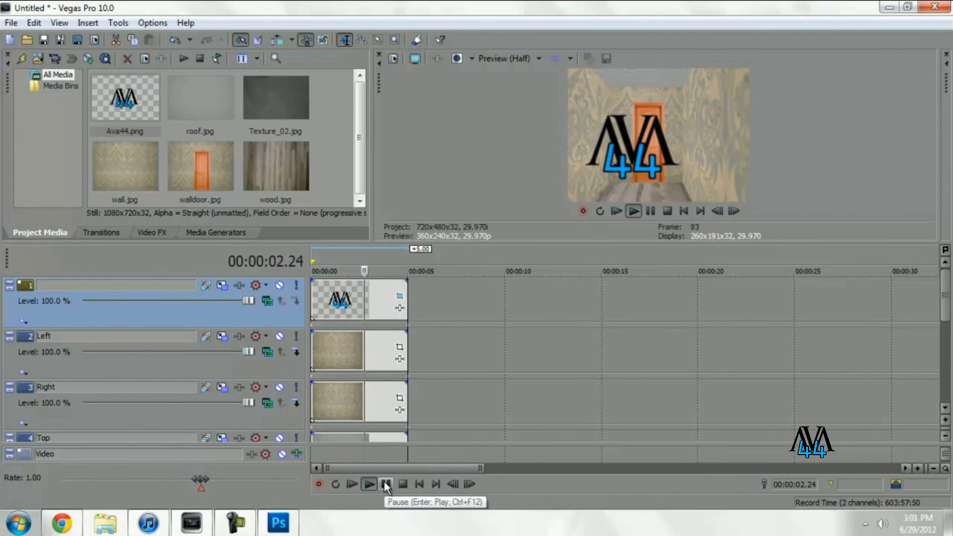
Stop the preview at 00:00:01.20 and bring up the Media Generators
click(387, 484)
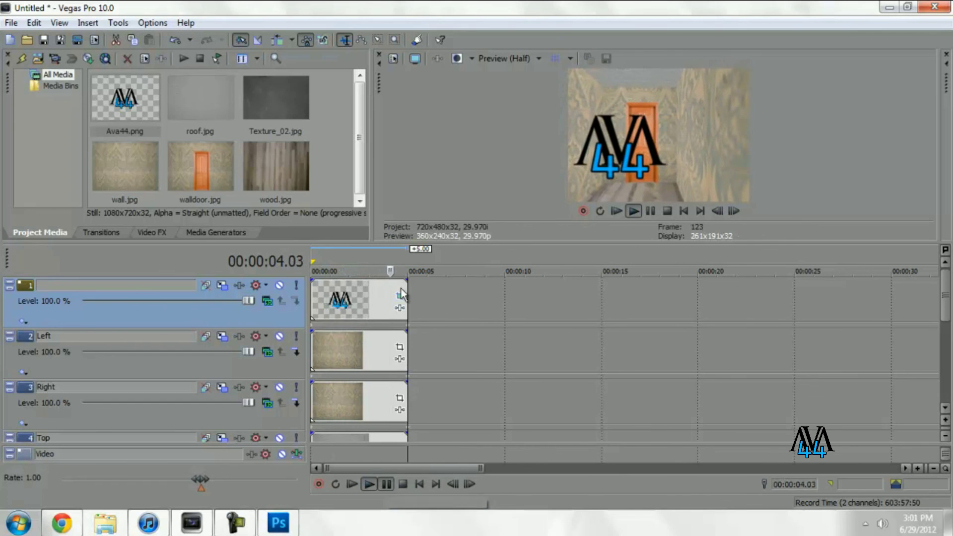
click(343, 259)
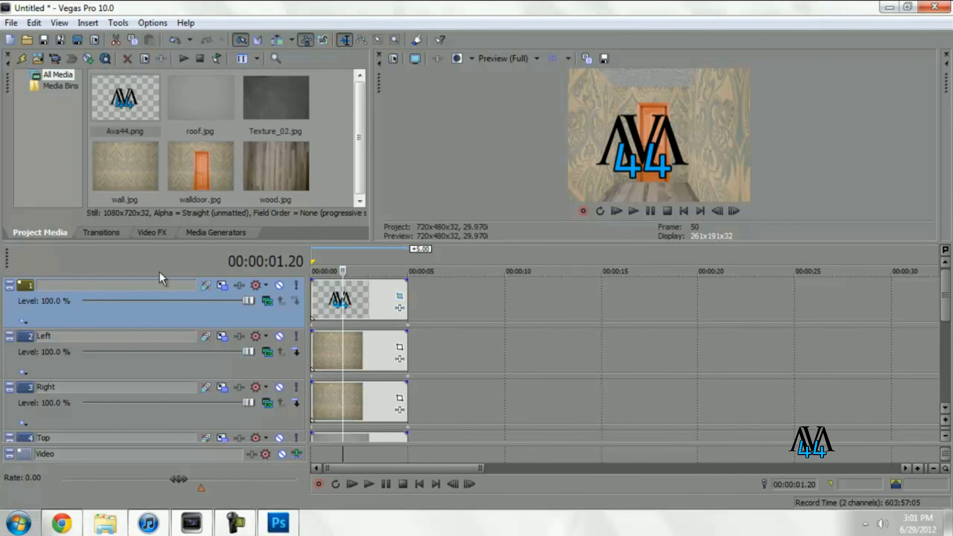
click(211, 233)
Insert a track below the logo holding a 5-second Black solid colour event
click(36, 122)
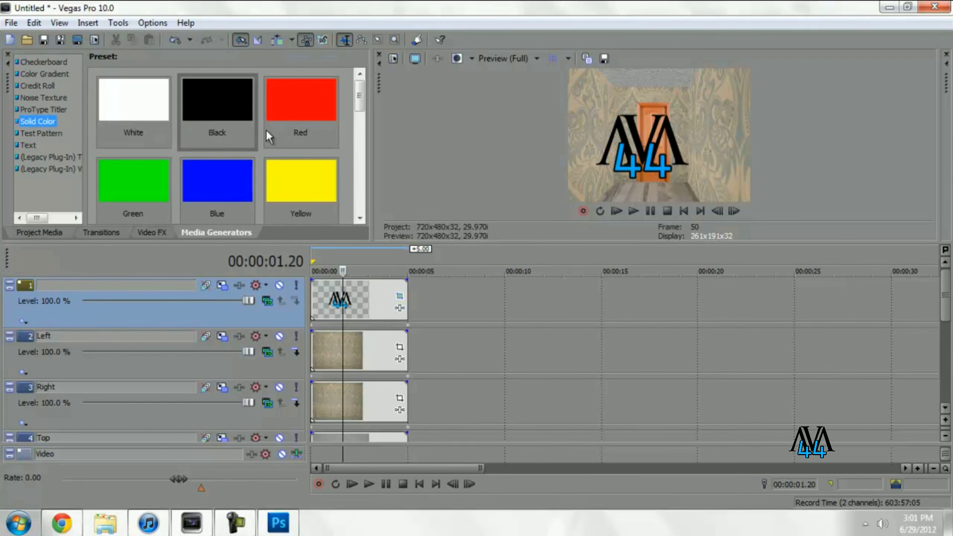
right_click(24, 301)
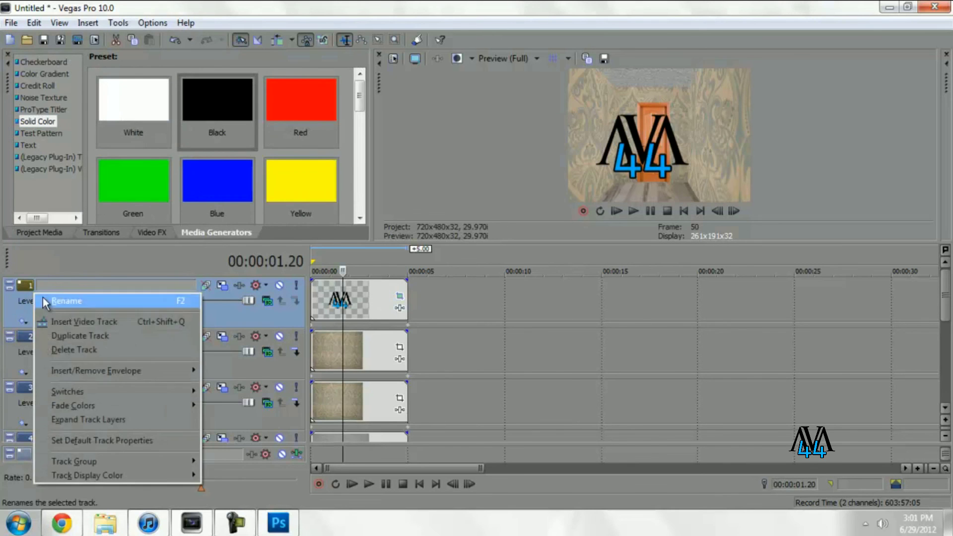
click(85, 324)
drag(28, 299, 27, 352)
drag(198, 107, 318, 350)
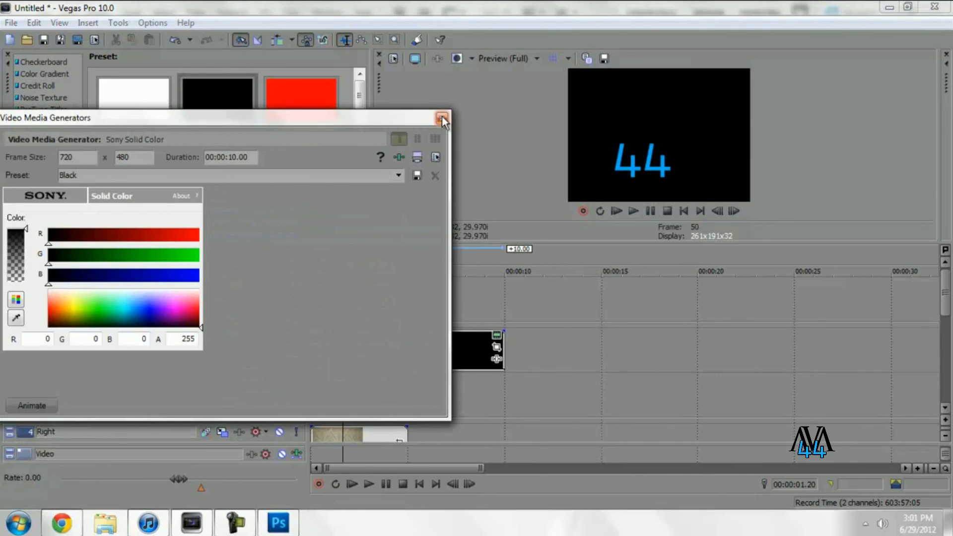
click(441, 119)
drag(503, 350, 404, 371)
Mask the black event with a closed, curved oval path drawn with the Pen tool
click(399, 347)
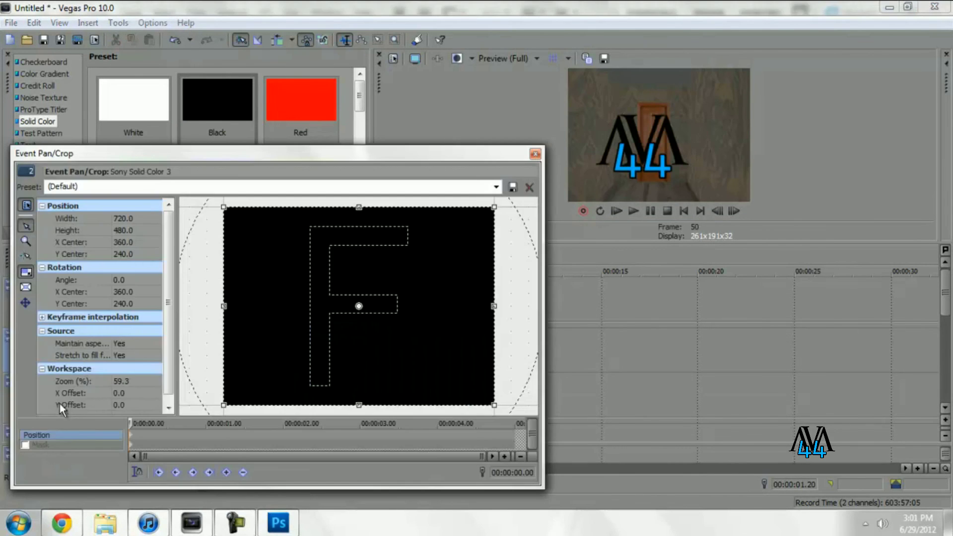
click(25, 445)
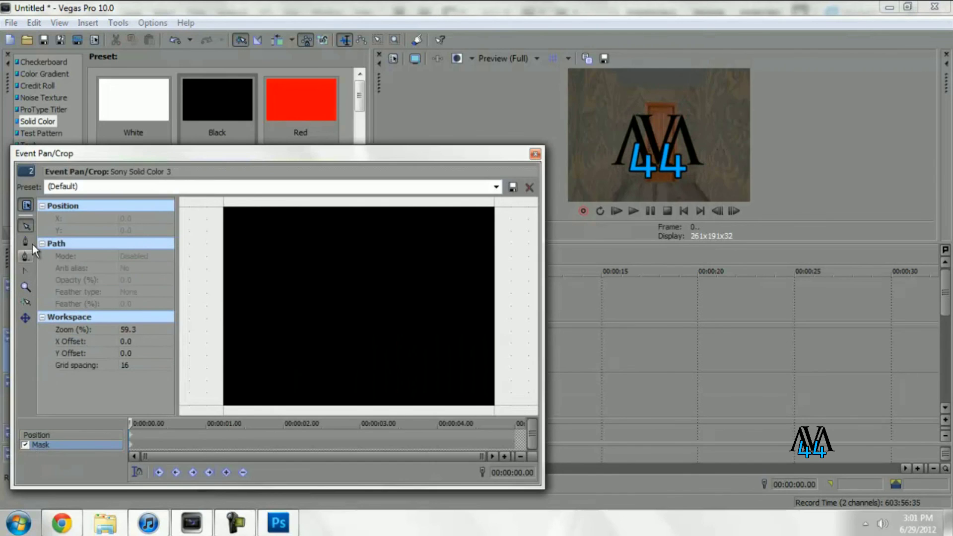
click(274, 322)
drag(395, 323, 475, 295)
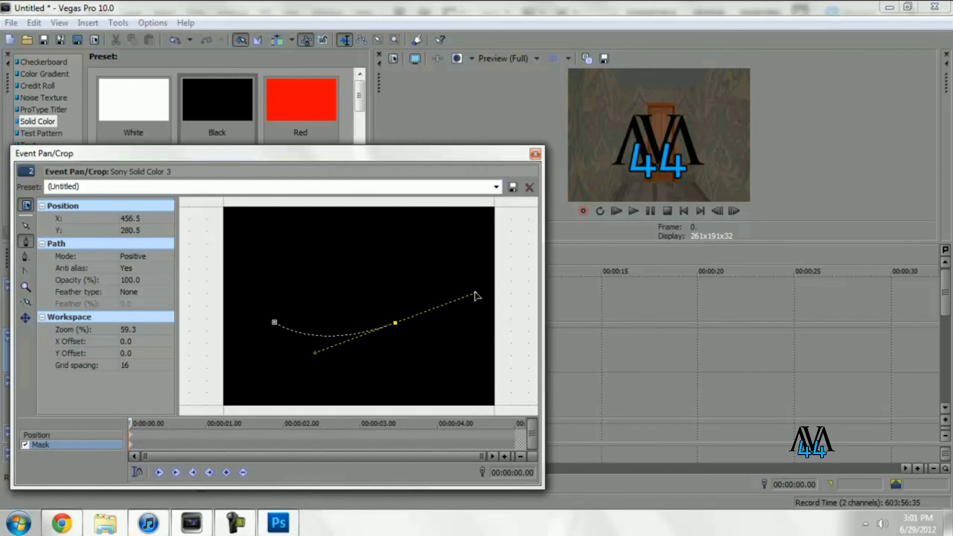
click(274, 323)
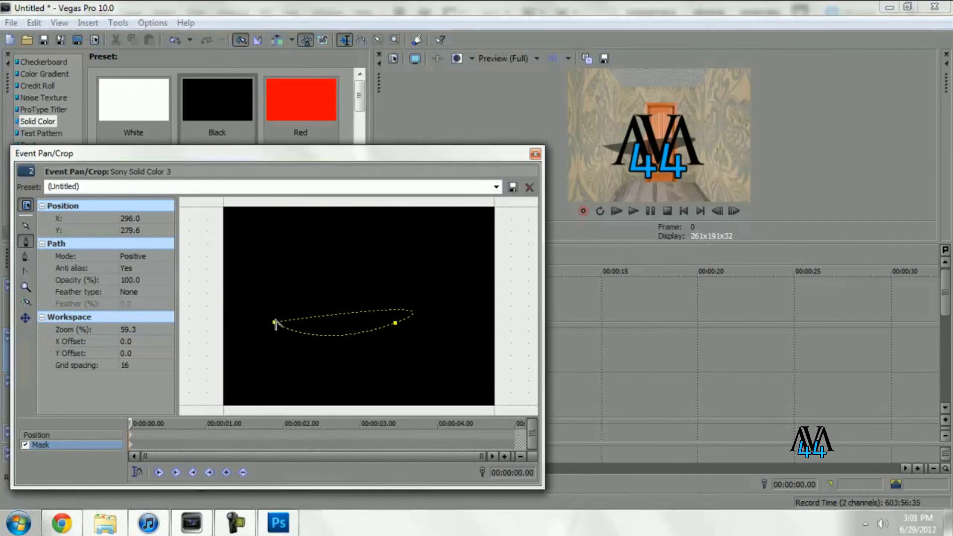
click(147, 292)
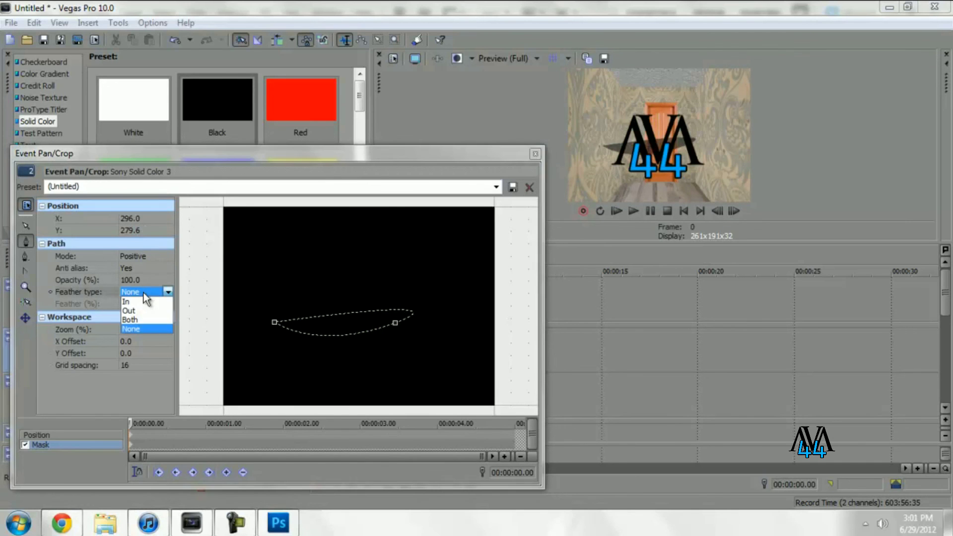
click(540, 154)
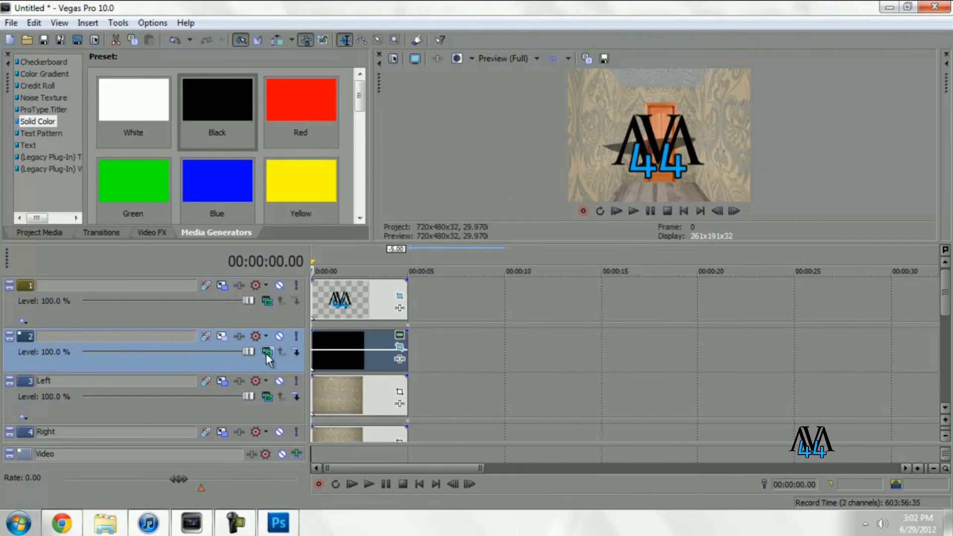
Reposition the black event in Pan/Crop so the shadow sits lower under the logo
click(399, 348)
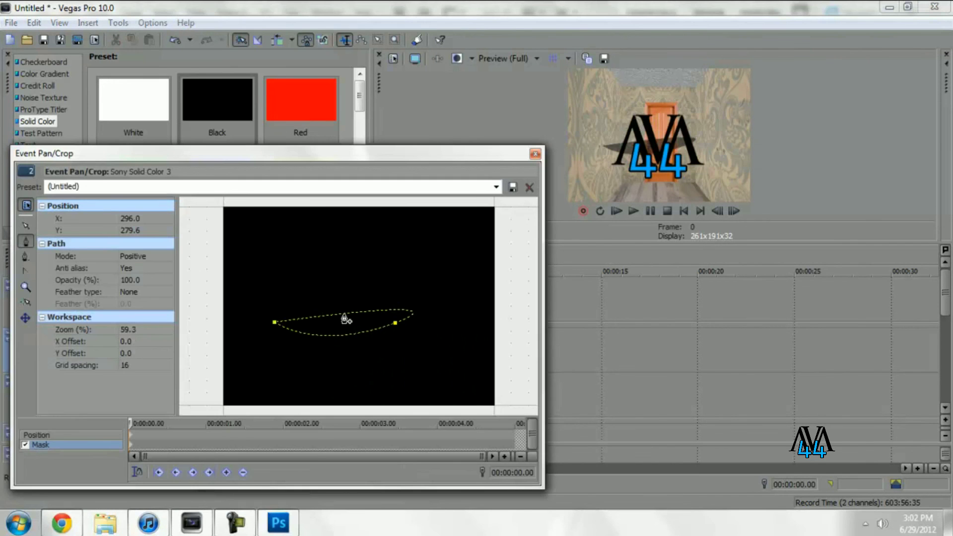
click(113, 436)
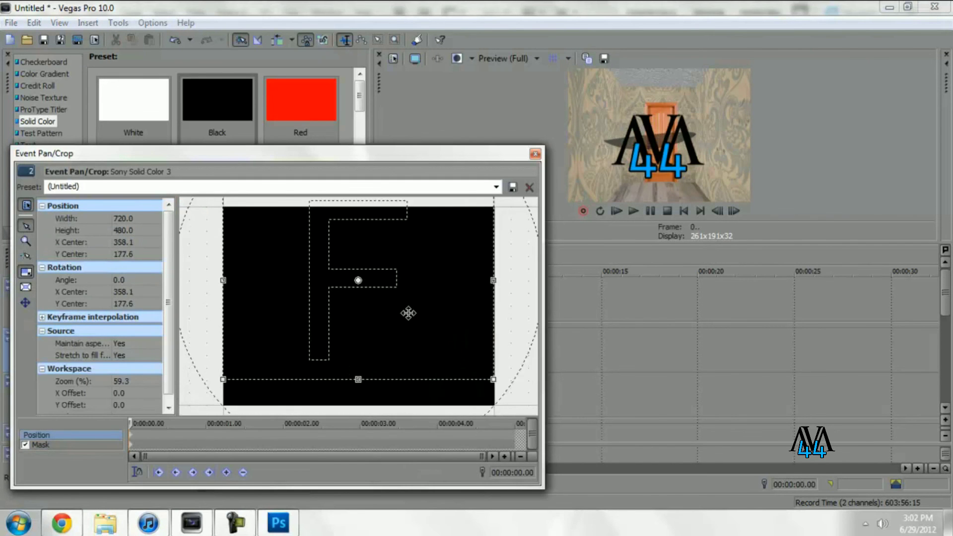
drag(408, 313, 389, 270)
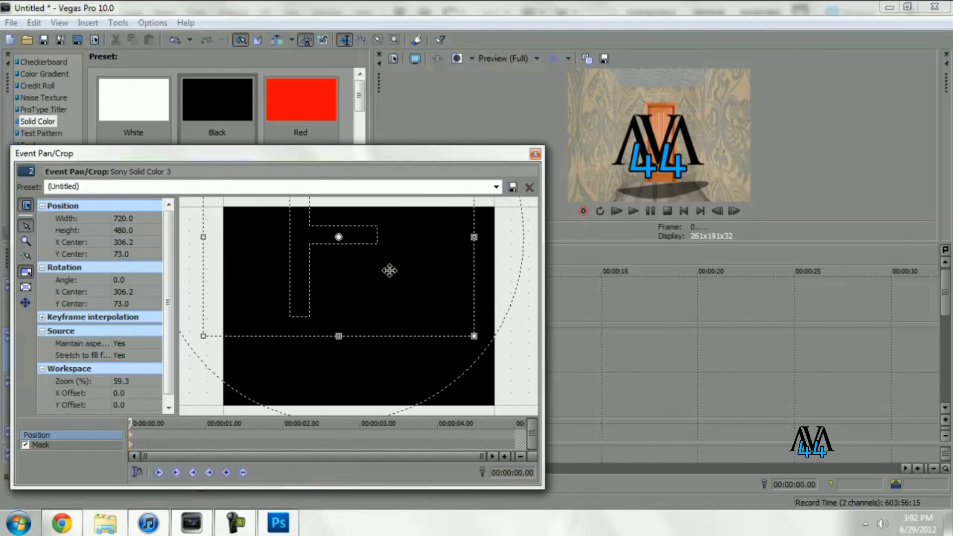
click(535, 154)
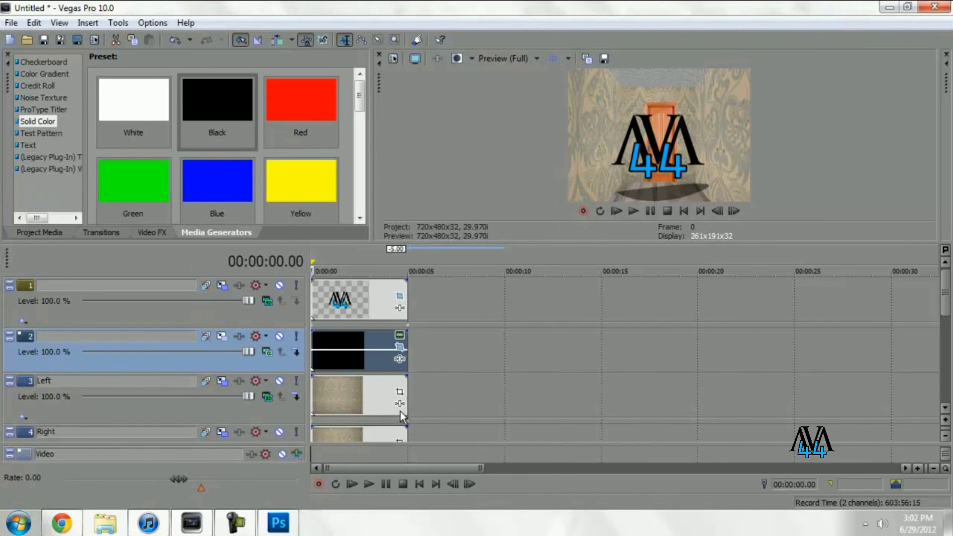
Add Sony Gaussian Blur with the Medium Blur preset to the shadow event
click(401, 359)
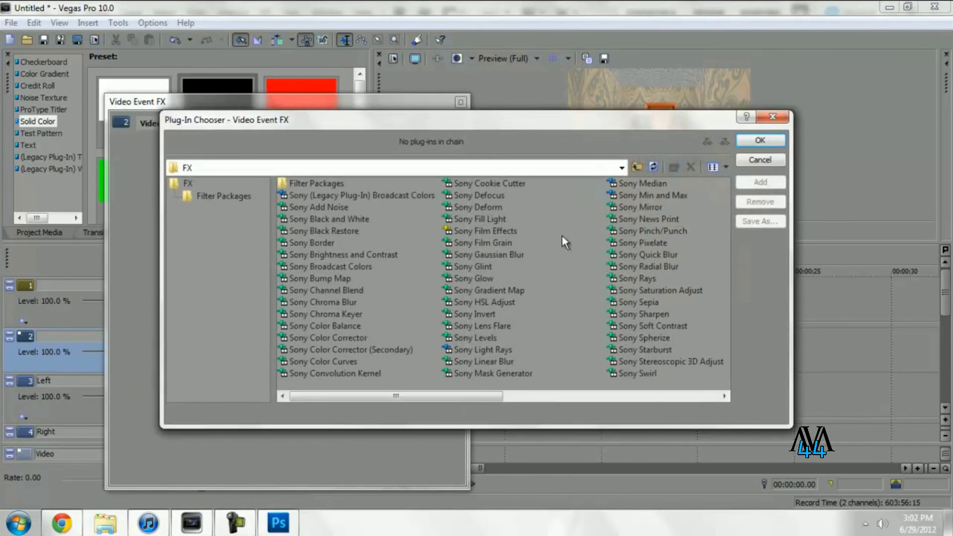
double_click(508, 251)
key(Return)
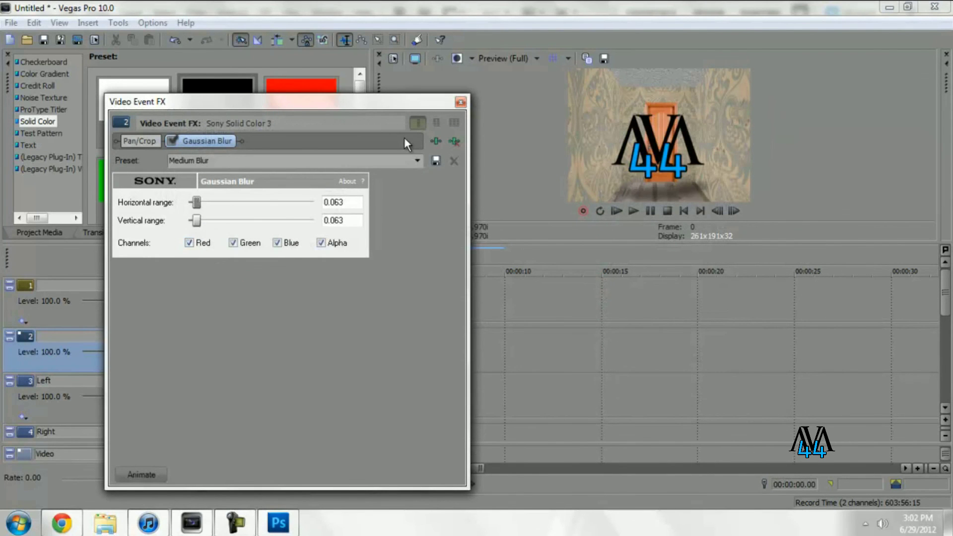
click(460, 102)
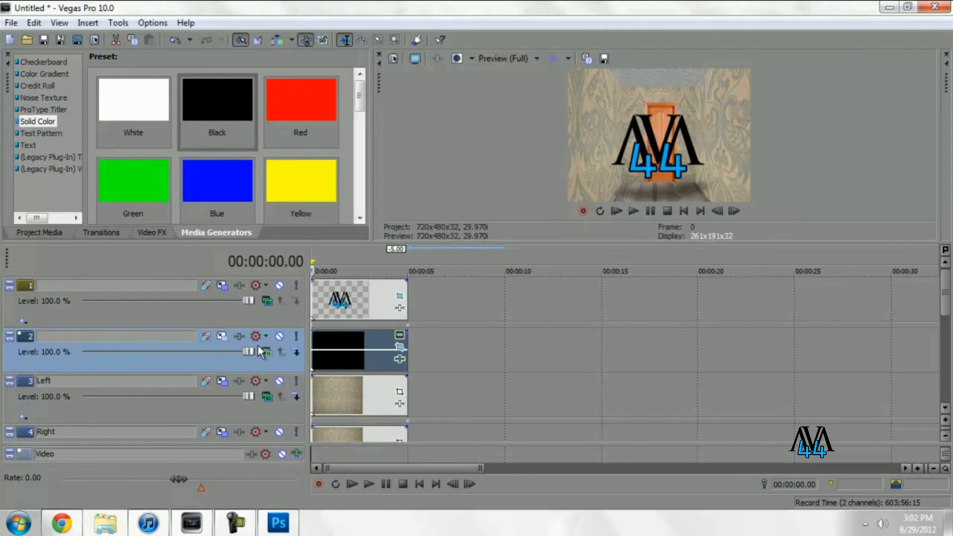
click(224, 336)
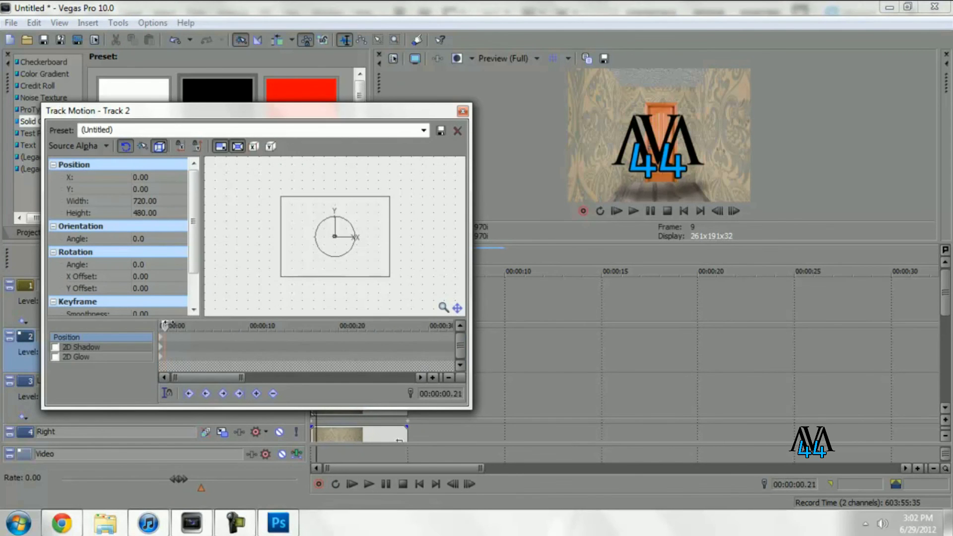
Keep the shadow track's X position at 0.00 at the start of its motion
drag(183, 324, 203, 320)
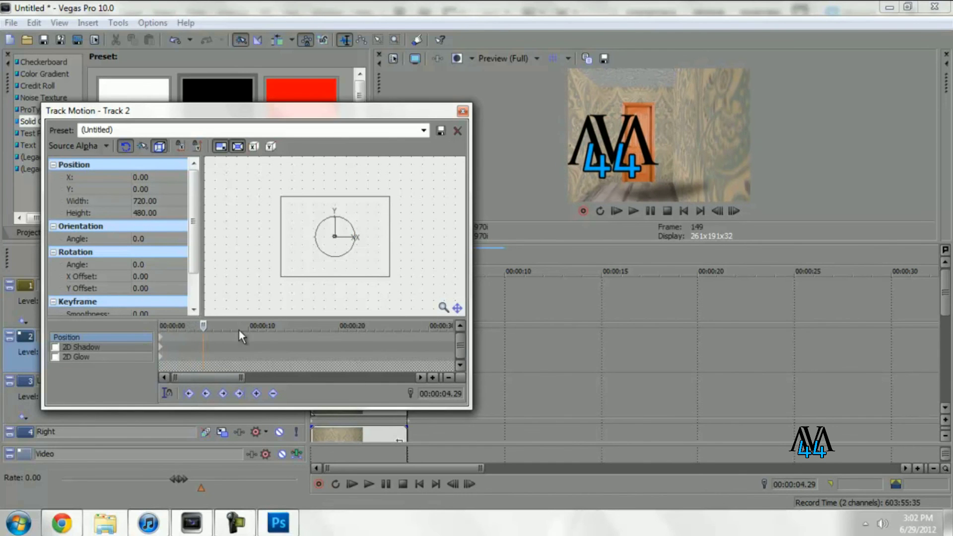
click(223, 393)
click(155, 177)
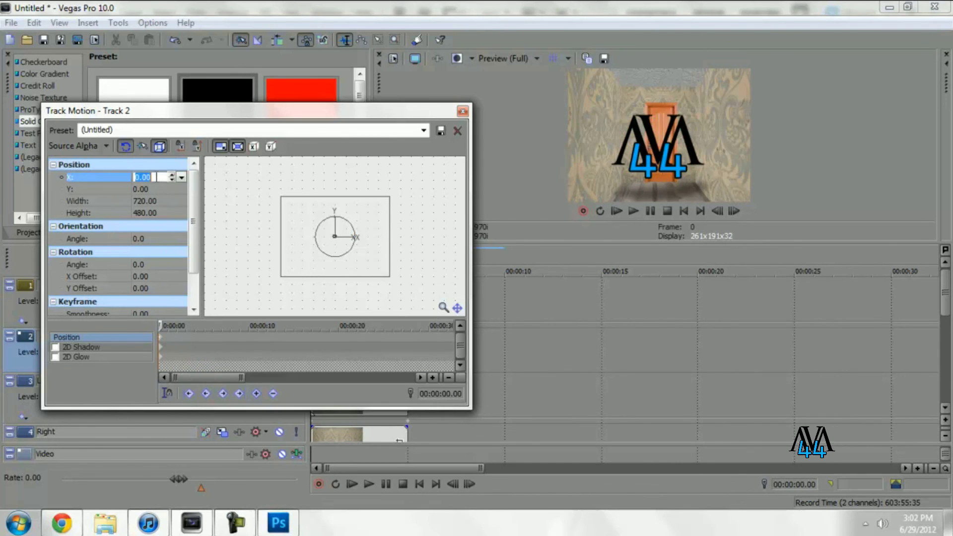
key(Return)
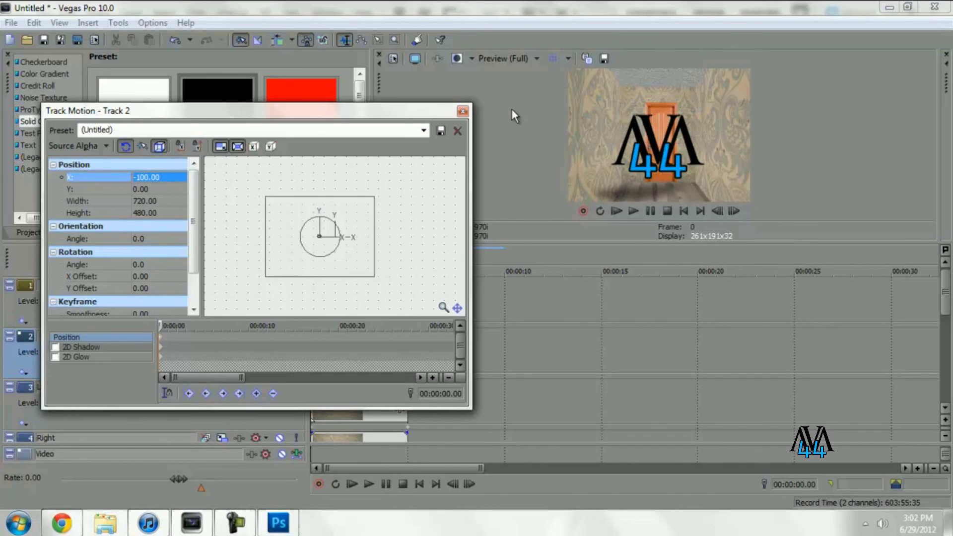
click(155, 177)
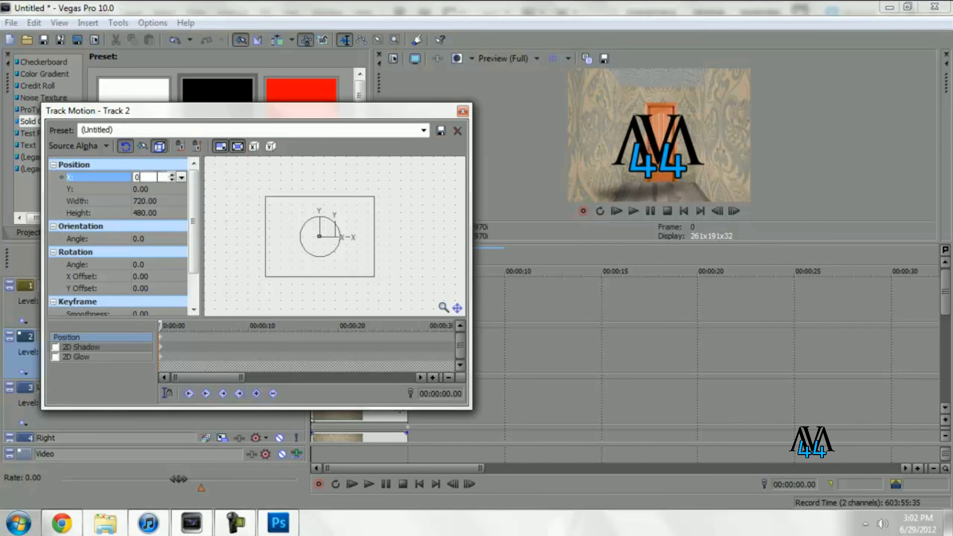
text(0)
key(Return)
mouse_move(156, 326)
mouse_down()
mouse_move(258, 326)
mouse_move(160, 326)
mouse_up()
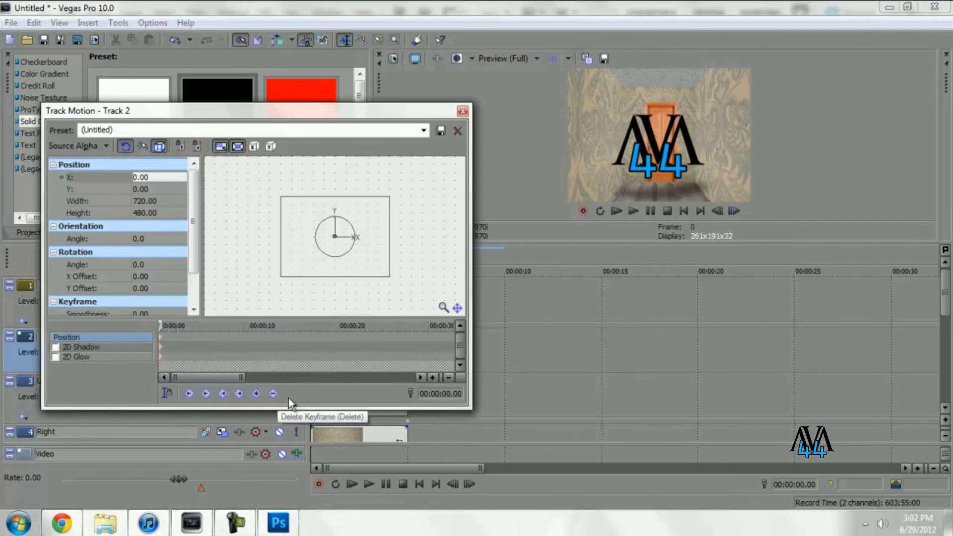
Key the shadow track's X to -100 at 00:00:05.00
click(449, 395)
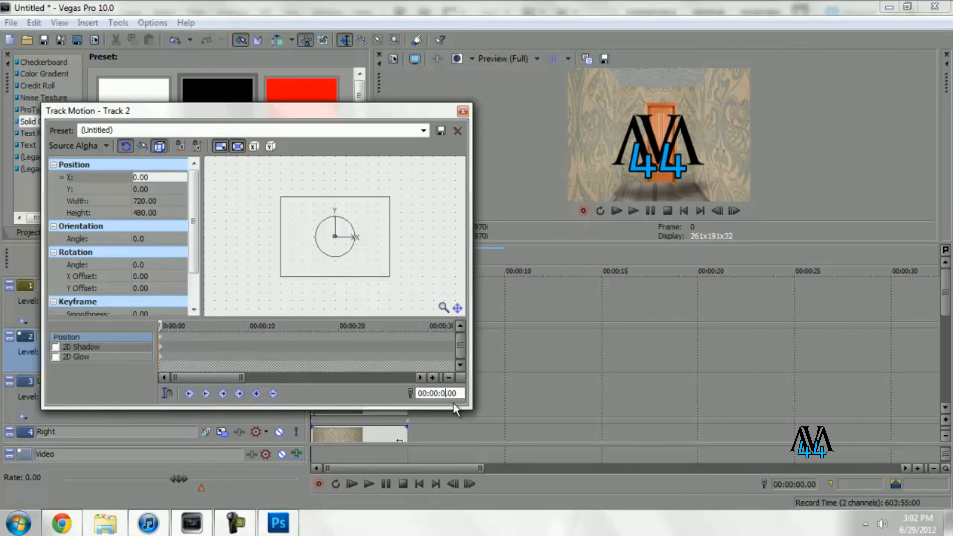
key(Return)
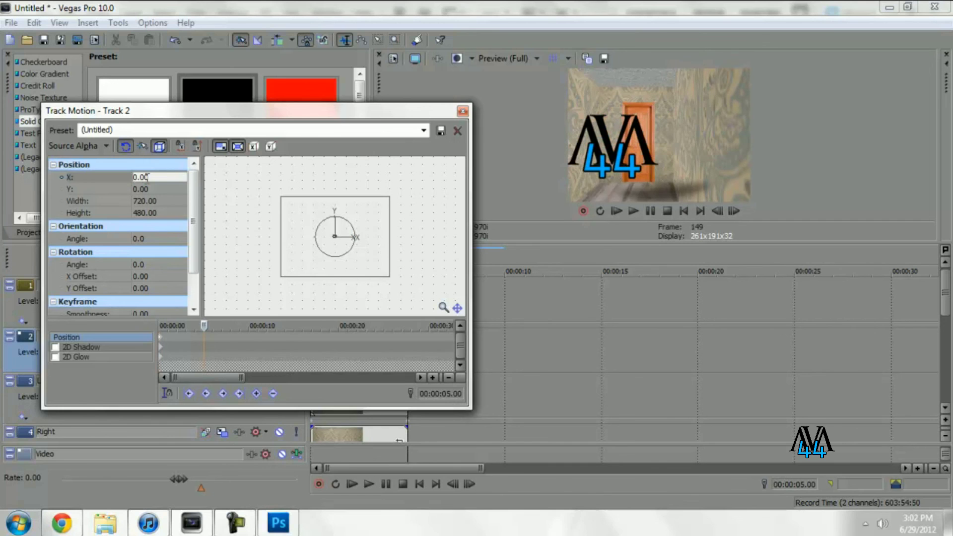
click(143, 177)
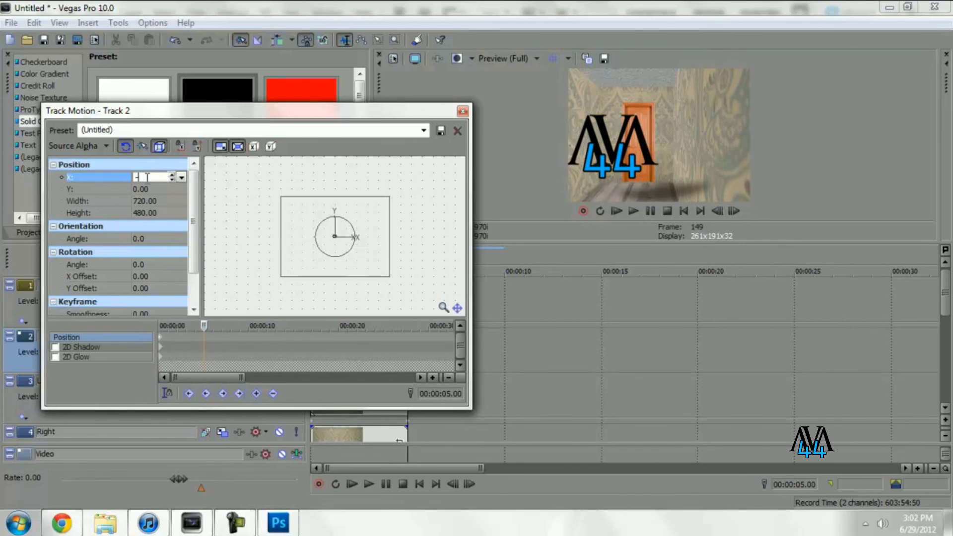
key(Return)
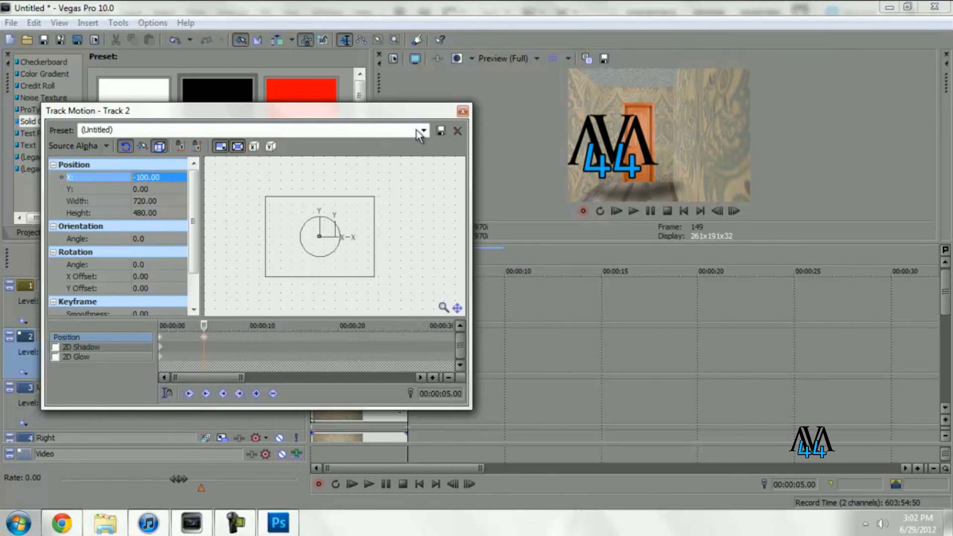
click(461, 111)
Play the project and stop on a frame showing the logo with its shadow
click(350, 486)
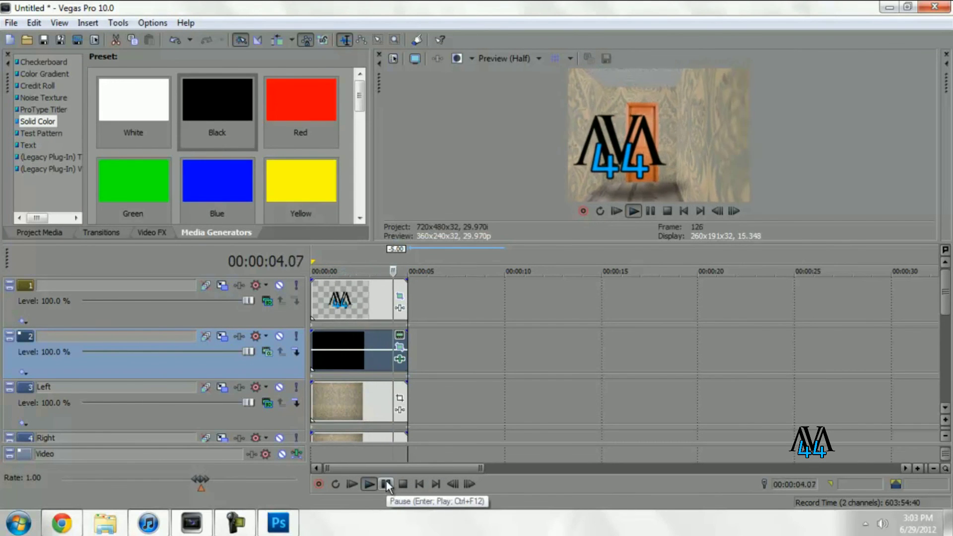
click(386, 484)
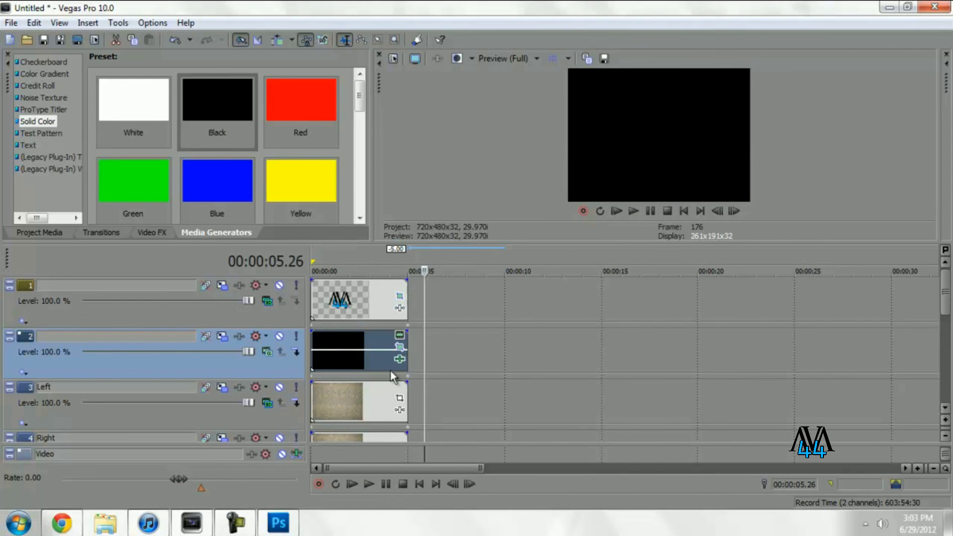
click(347, 256)
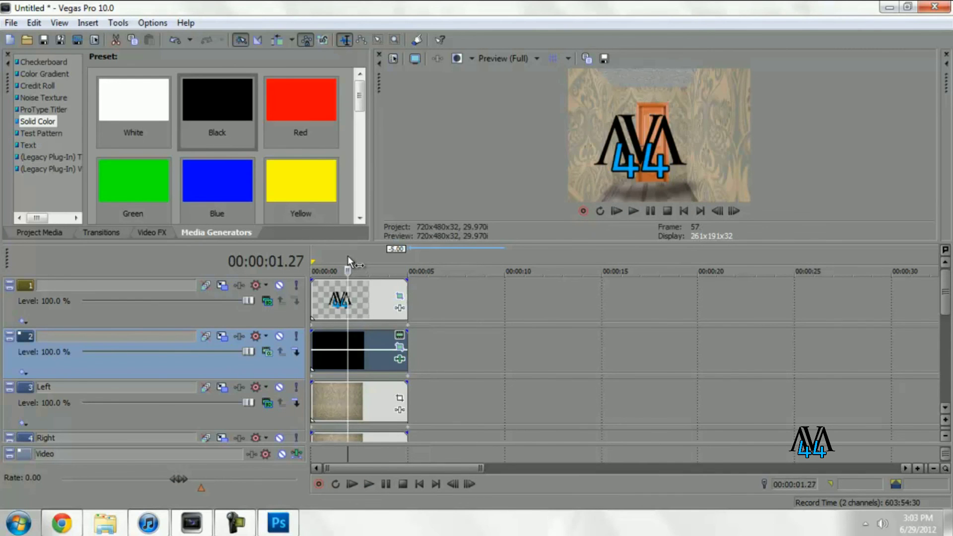
click(236, 524)
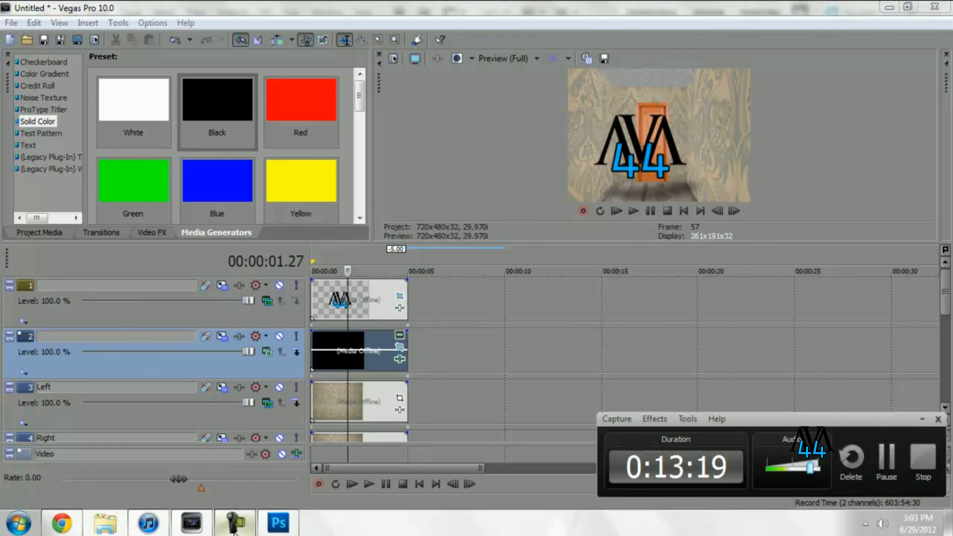